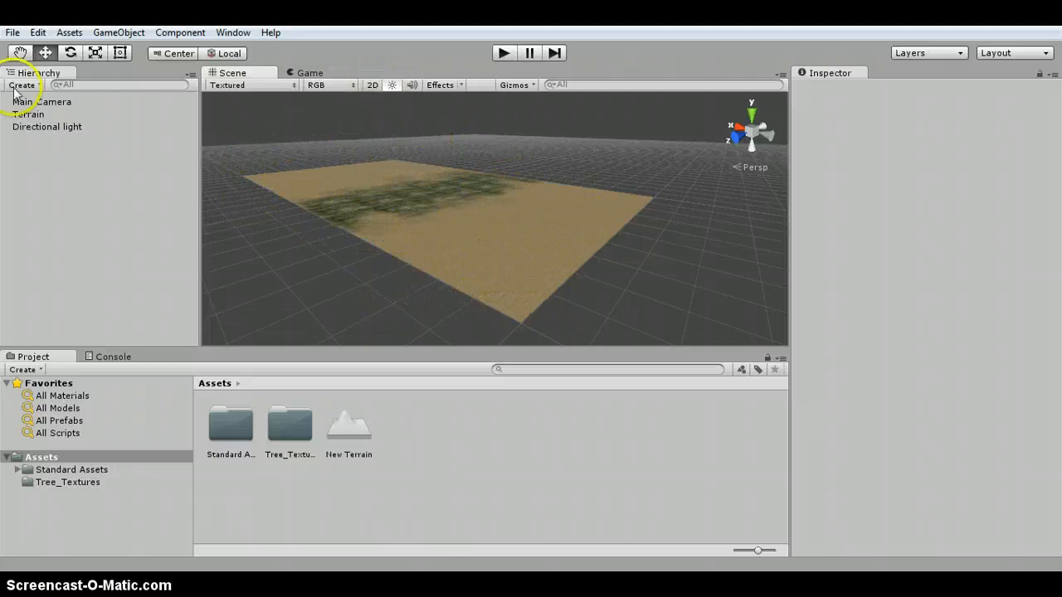
- Add a new Tree 3D object to the scene
{"action": "left_click", "coordinate": [31, 115]}
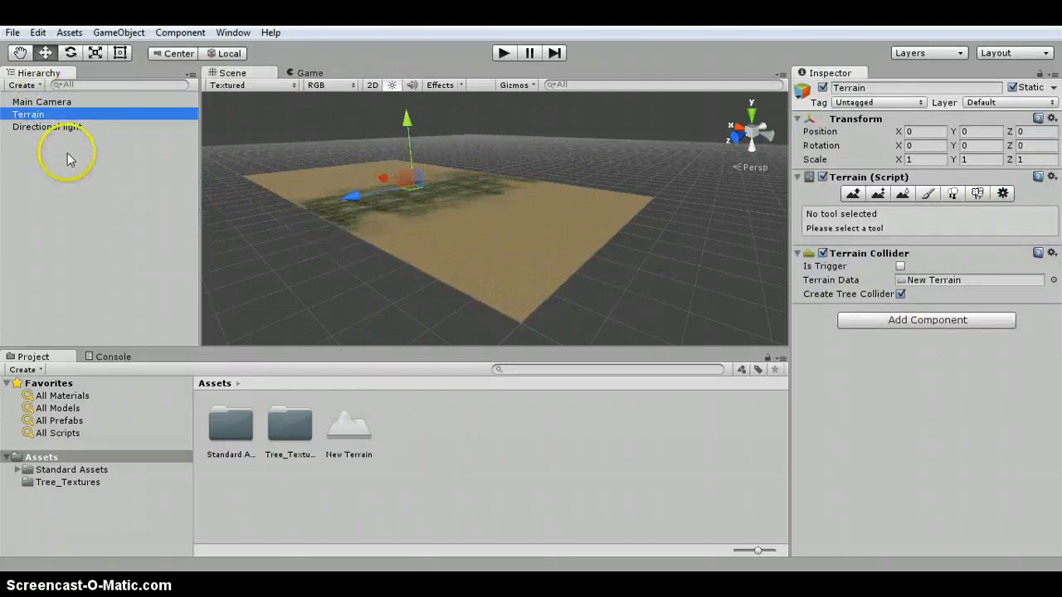
{"action": "left_click", "coordinate": [54, 129]}
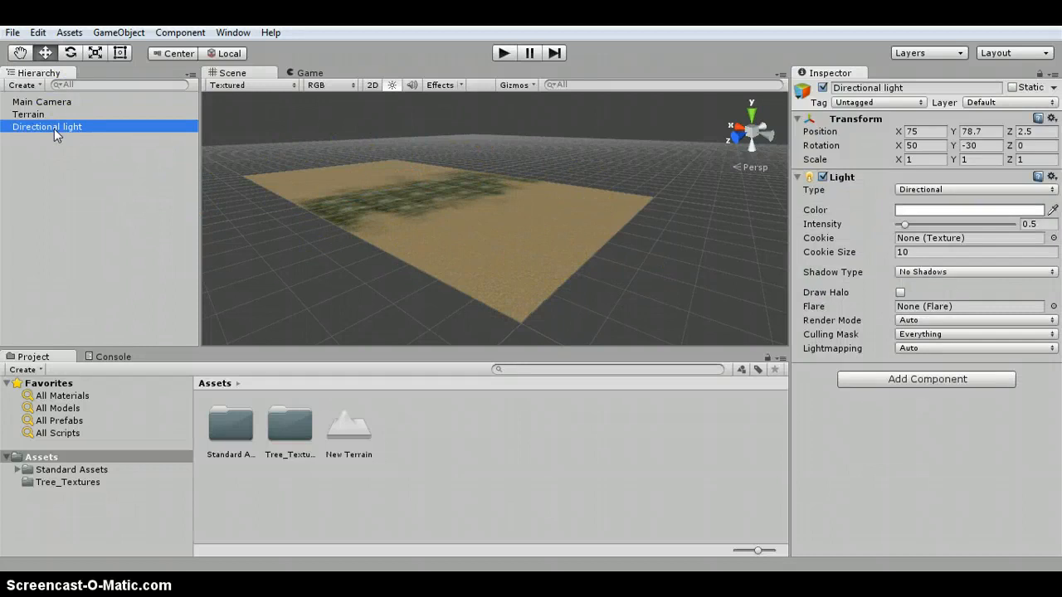
{"action": "left_click", "coordinate": [69, 33]}
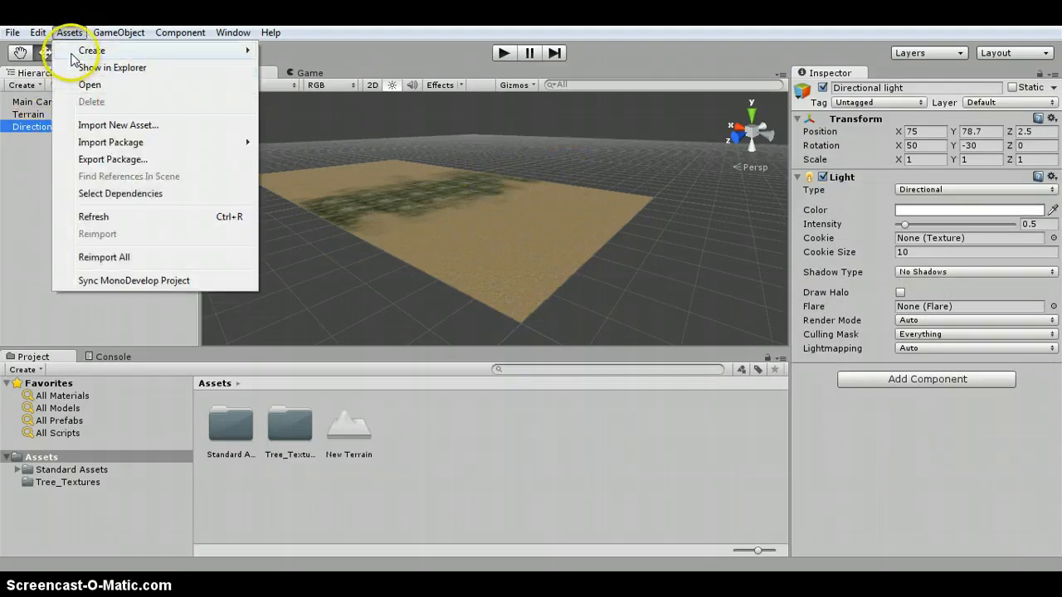
{"action": "mouse_move", "coordinate": [91, 146]}
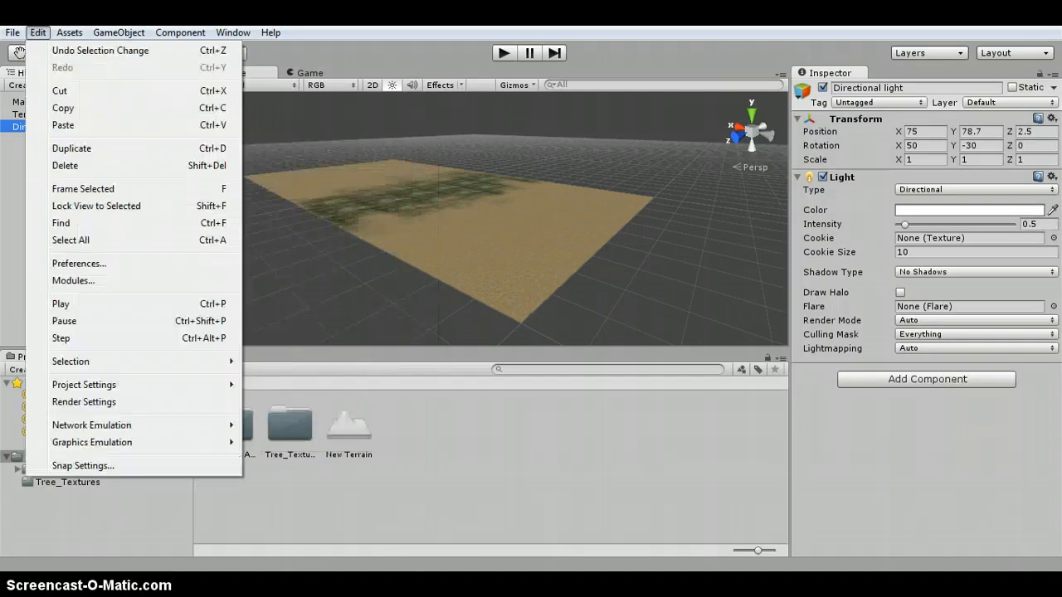
{"action": "mouse_move", "coordinate": [108, 32]}
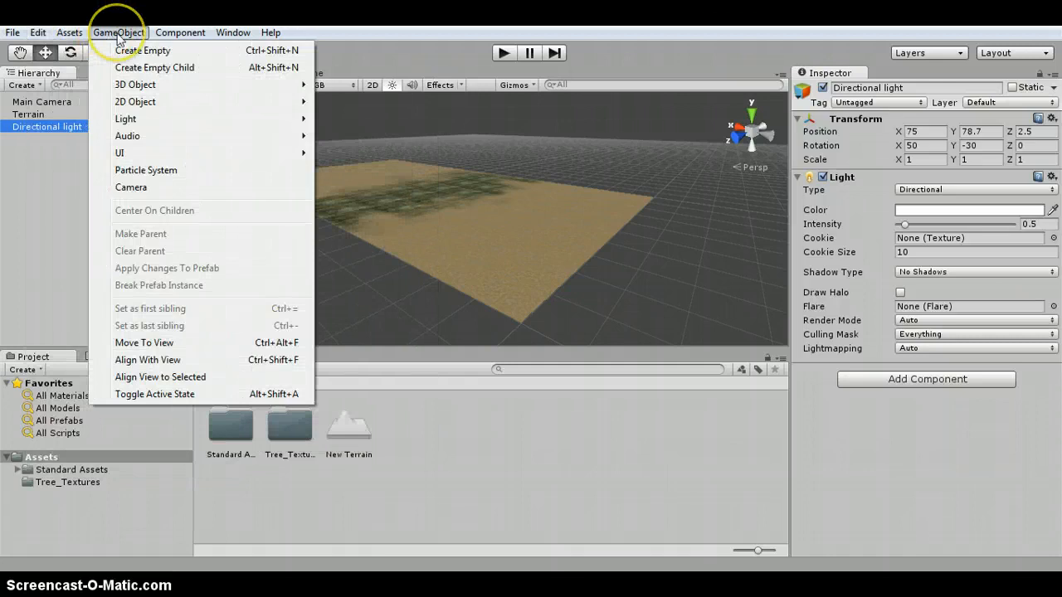
{"action": "mouse_move", "coordinate": [134, 85]}
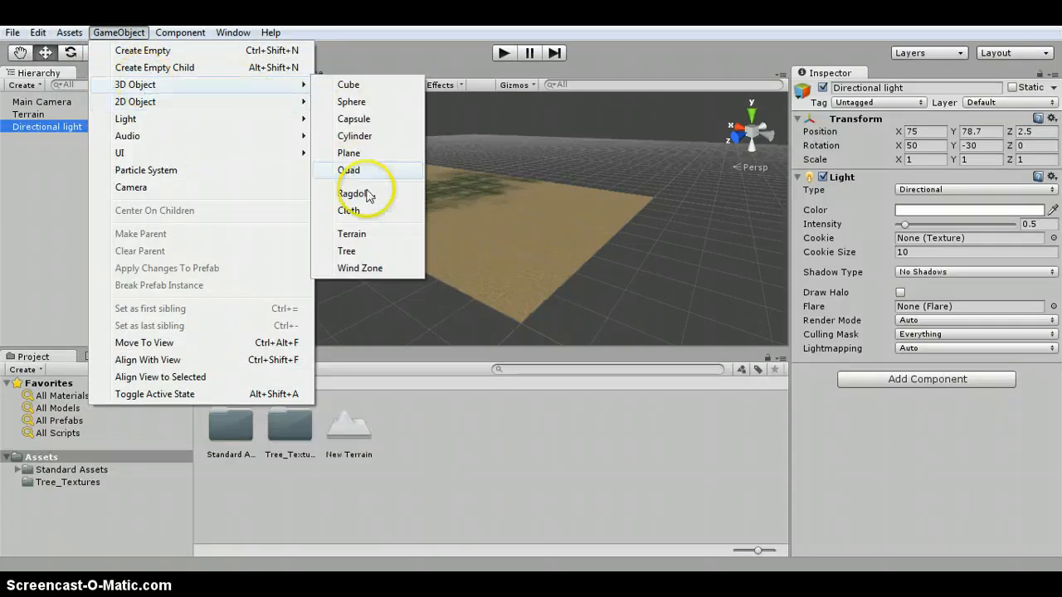
{"action": "left_click", "coordinate": [366, 253]}
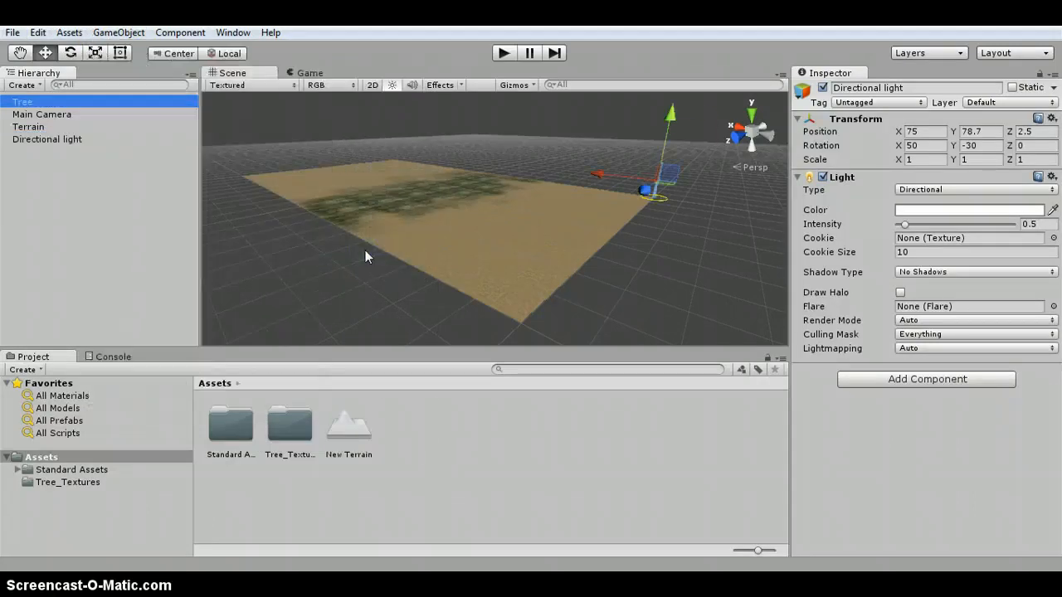
- Move the tree onto the terrain, to about X 32.9 and Z 50.8
{"action": "left_click_drag", "start_coordinate": [683, 138], "coordinate": [539, 277]}
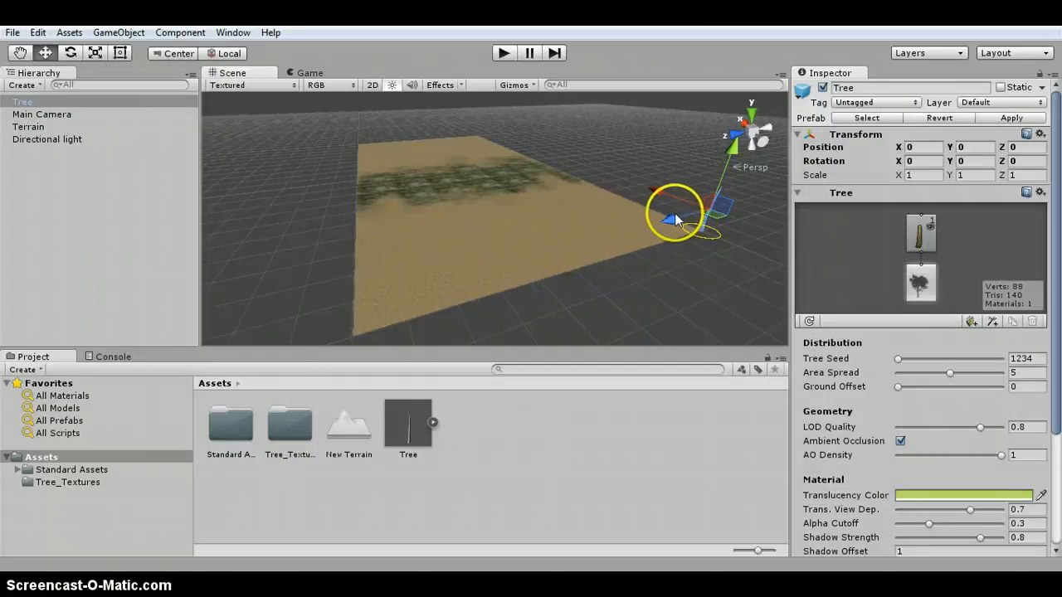
{"action": "left_click_drag", "start_coordinate": [673, 218], "coordinate": [448, 171]}
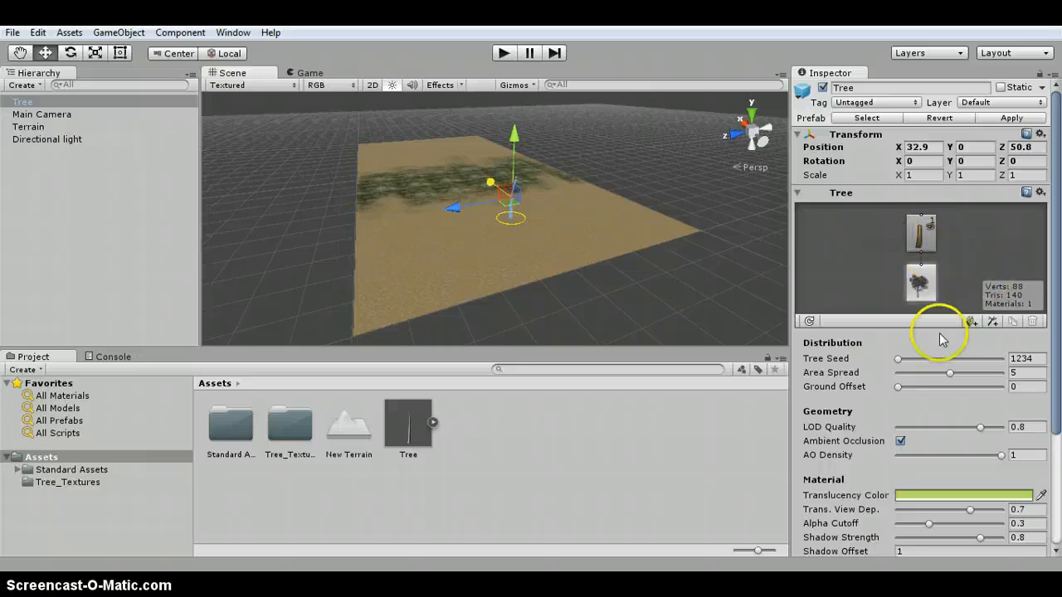
- Select the tree's trunk branch group and lengthen it with the Length slider
{"action": "scroll", "coordinate": [967, 435], "scroll_direction": "down", "scroll_amount": 3}
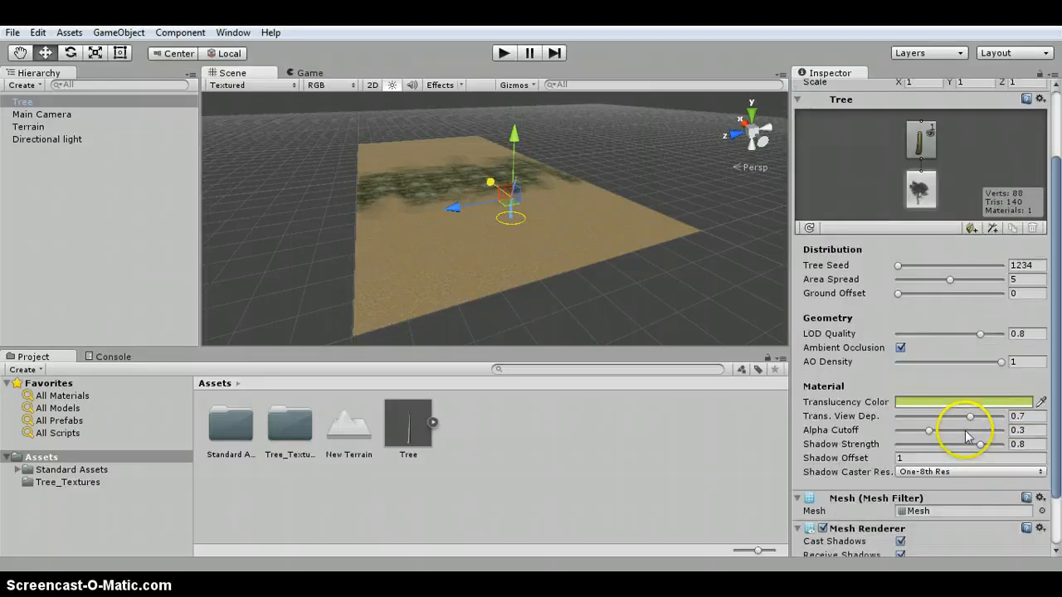
{"action": "scroll", "coordinate": [966, 436], "scroll_direction": "down", "scroll_amount": 2}
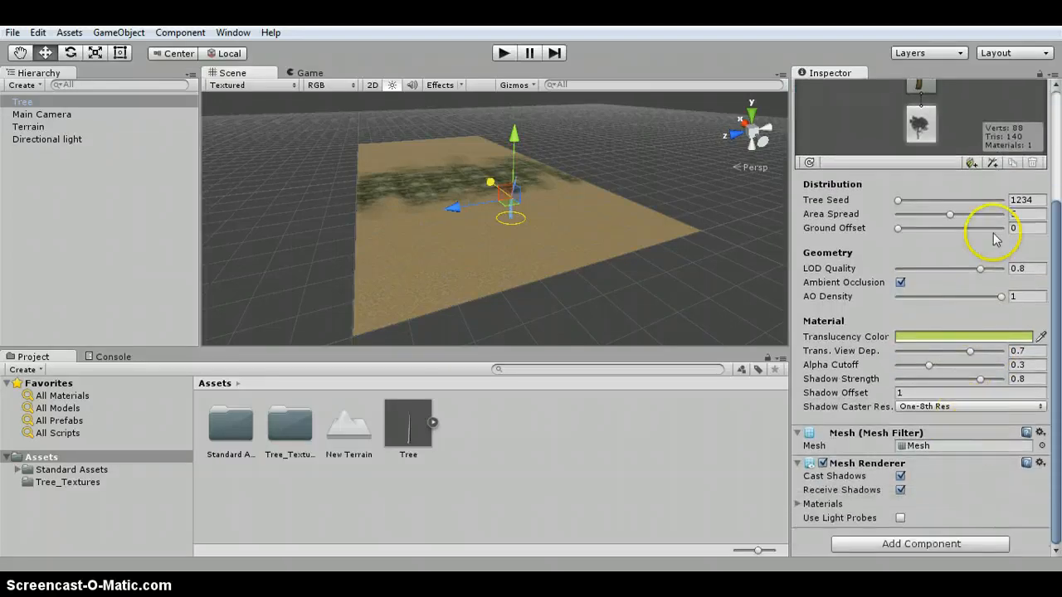
{"action": "left_click", "coordinate": [921, 86]}
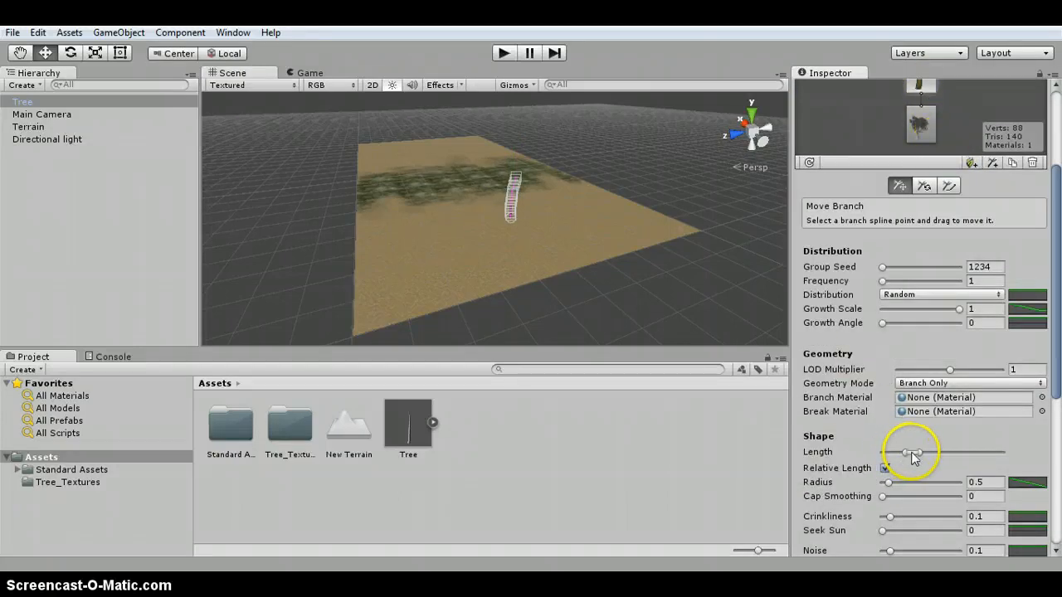
{"action": "left_click_drag", "start_coordinate": [917, 457], "coordinate": [939, 461]}
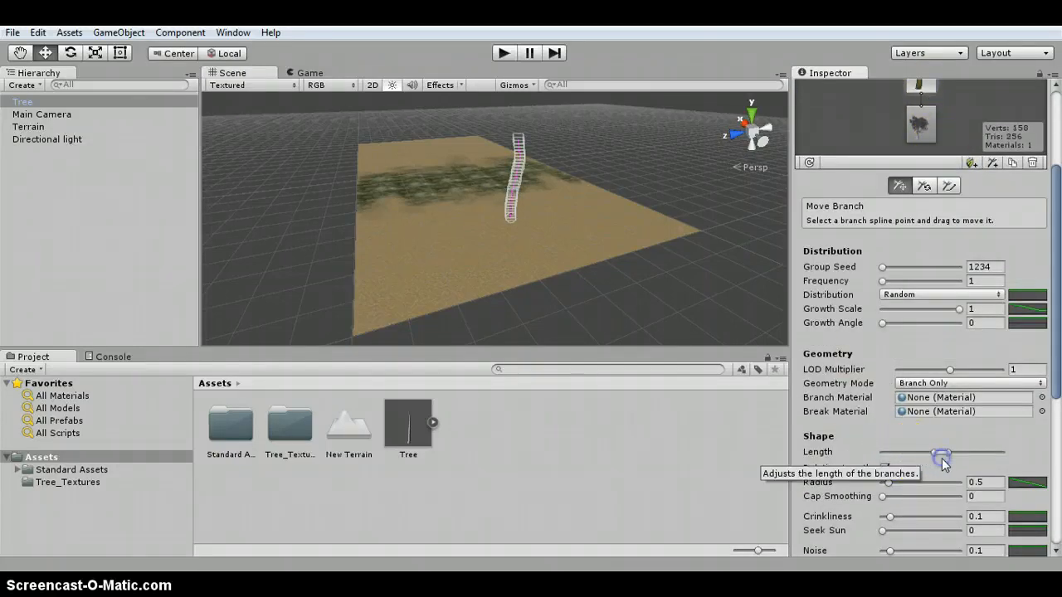
- Add a new branch group attached to the trunk
{"action": "scroll", "coordinate": [950, 431], "scroll_direction": "up", "scroll_amount": 5}
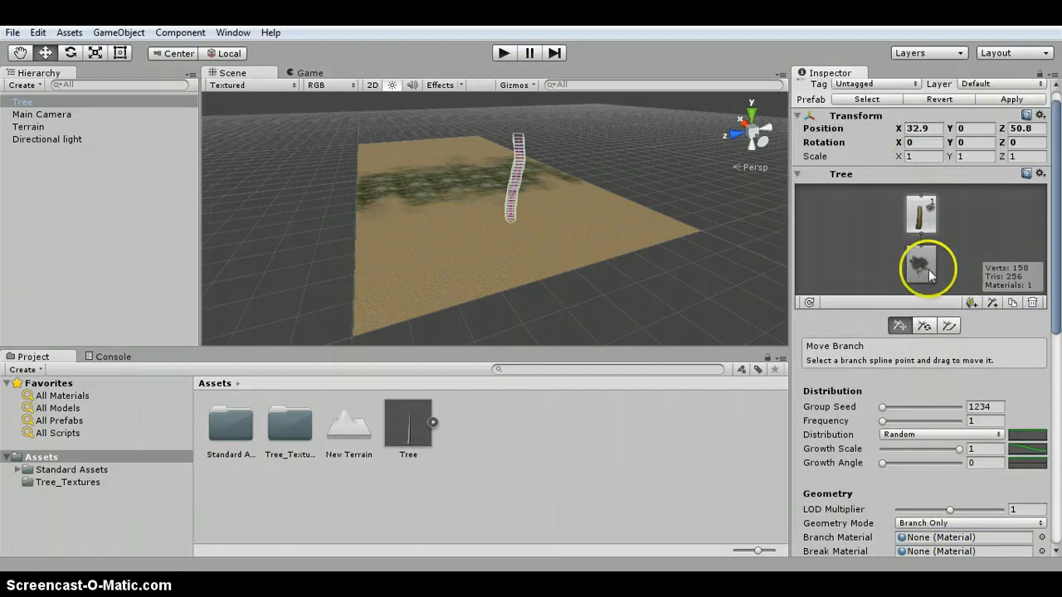
{"action": "left_click", "coordinate": [921, 265]}
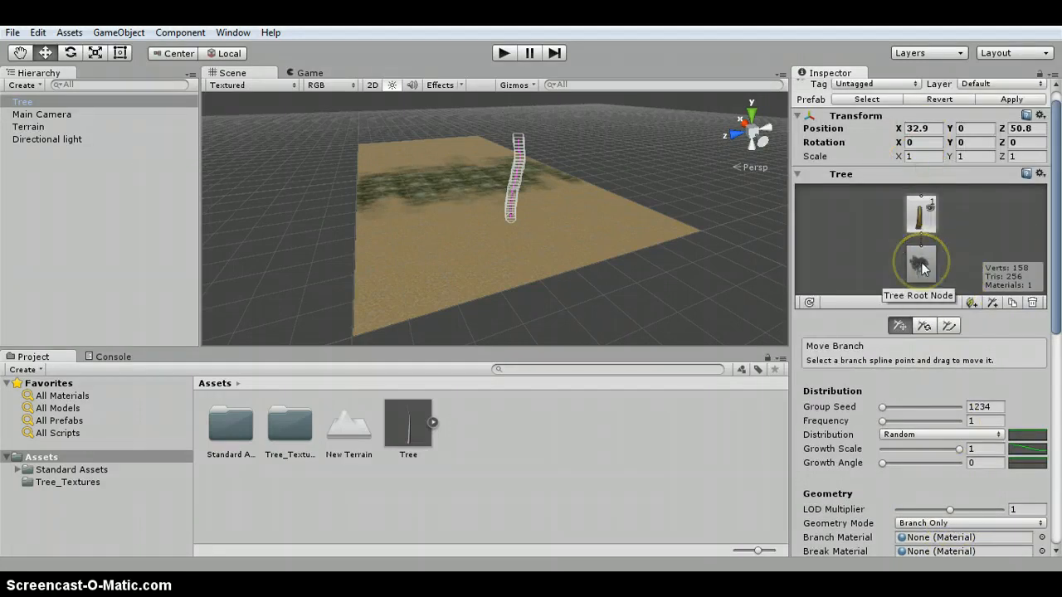
{"action": "double_click", "coordinate": [923, 267]}
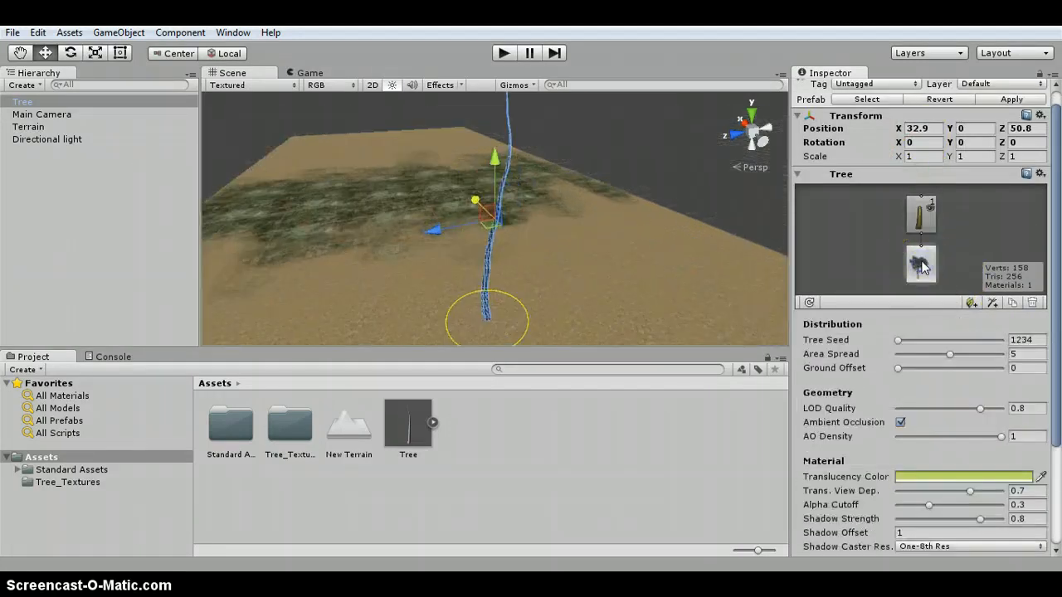
{"action": "left_click", "coordinate": [923, 217]}
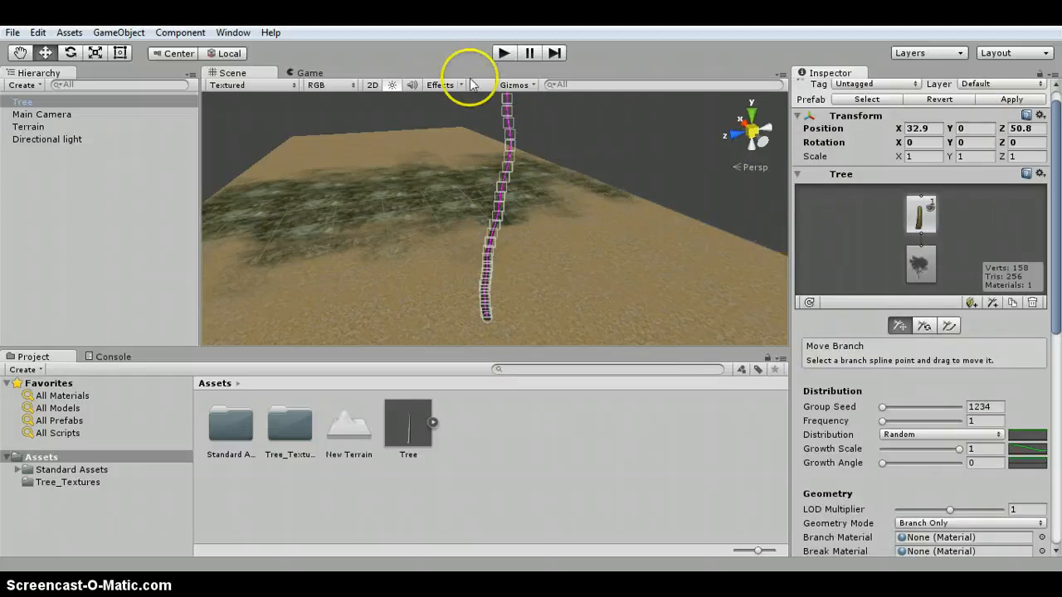
{"action": "left_click", "coordinate": [992, 303]}
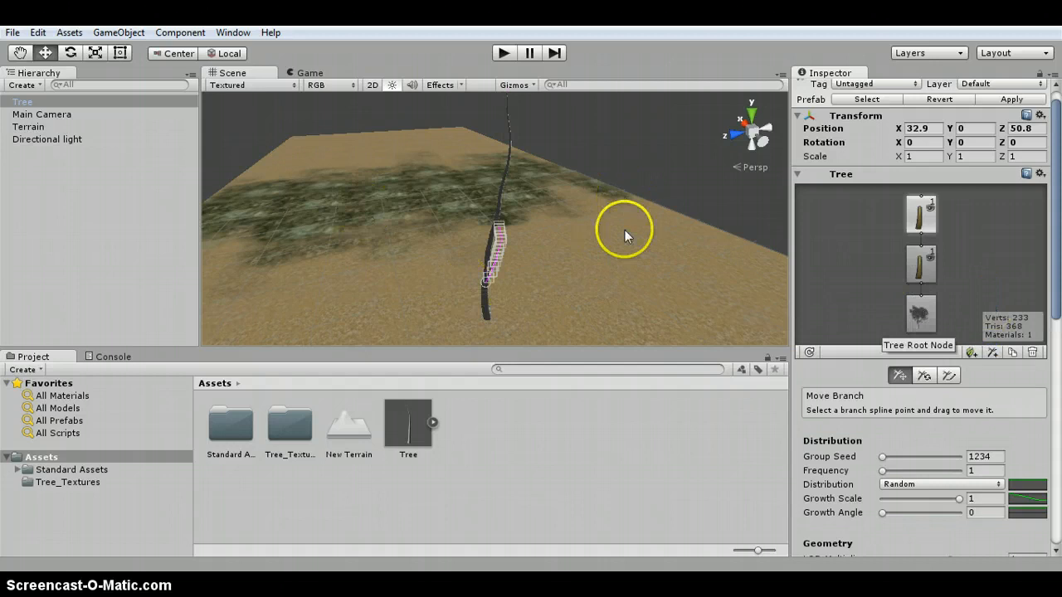
- Set the new branch group's Frequency to 9
{"action": "key", "text": "alt"}
{"action": "left_click_drag", "start_coordinate": [561, 223], "coordinate": [760, 214], "text": "alt"}
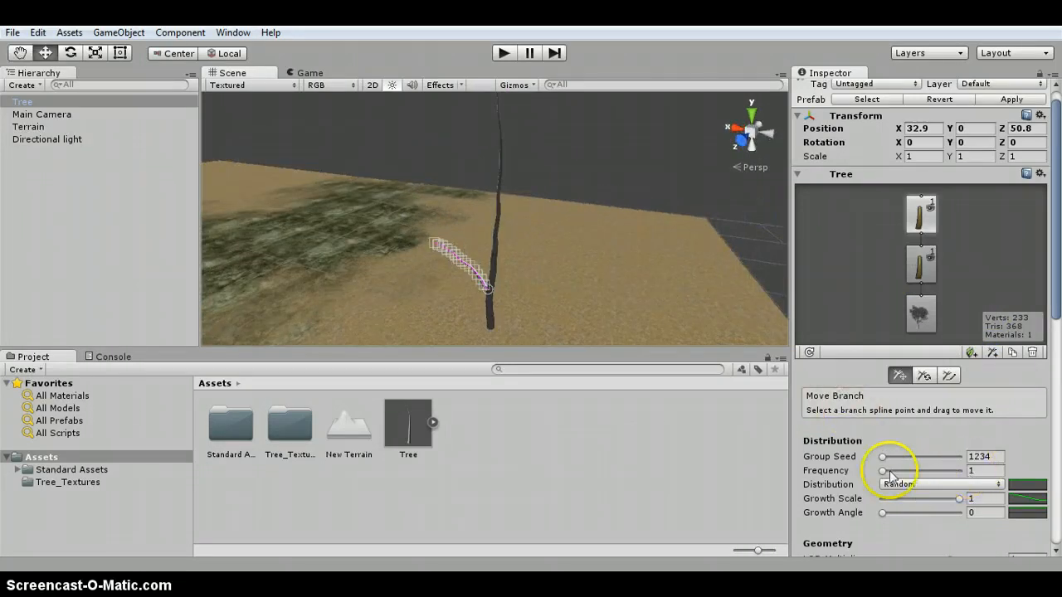
{"action": "left_click", "coordinate": [983, 471]}
{"action": "type", "text": "9"}
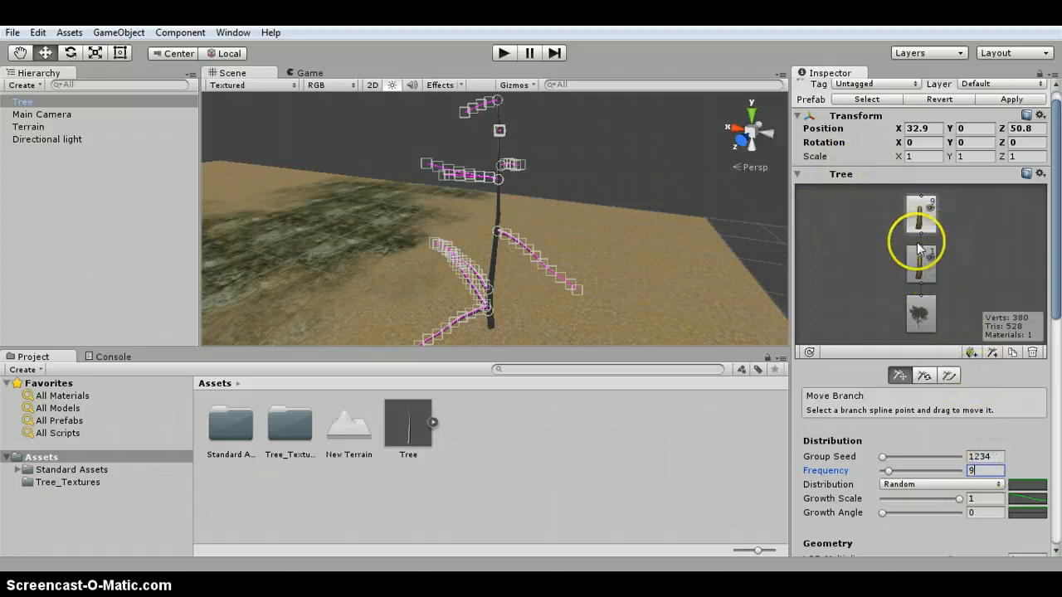
- Add a sub-branch group to the branches and set its Frequency to 12
{"action": "double_click", "coordinate": [919, 214]}
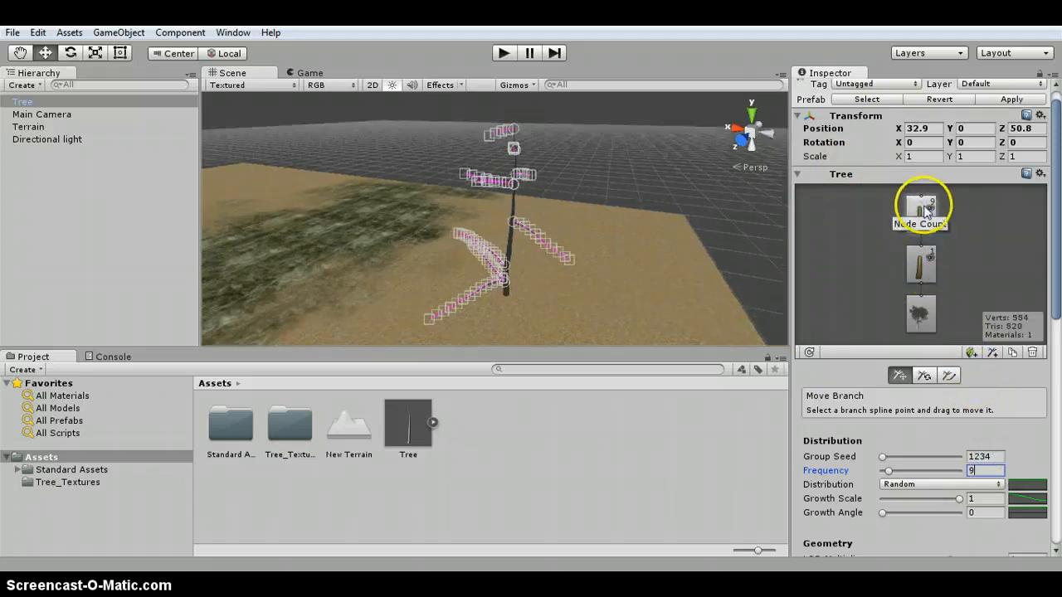
{"action": "left_click", "coordinate": [992, 353]}
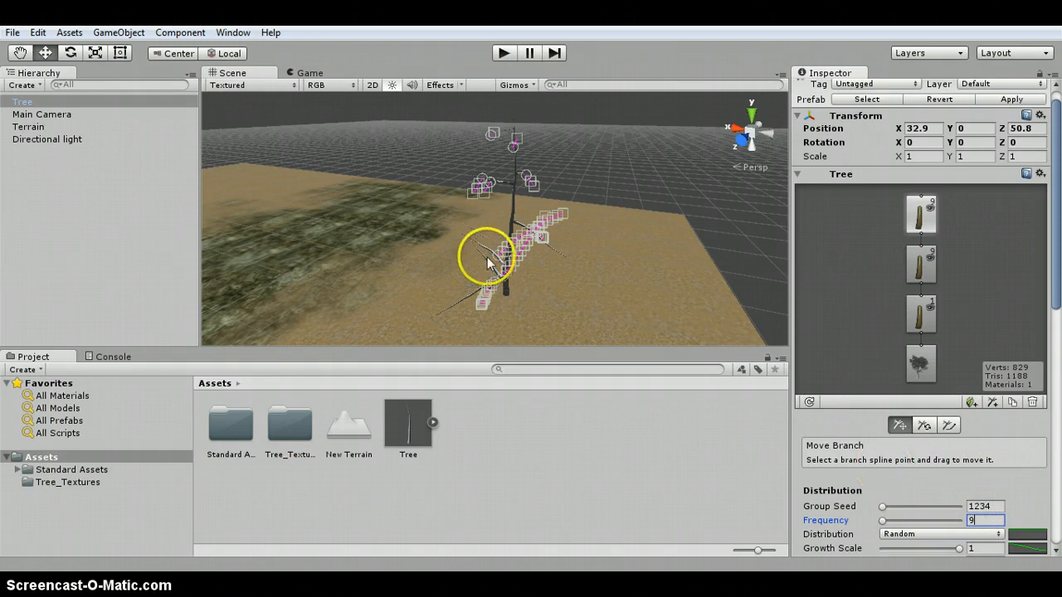
{"action": "left_click_drag", "start_coordinate": [478, 275], "coordinate": [514, 256]}
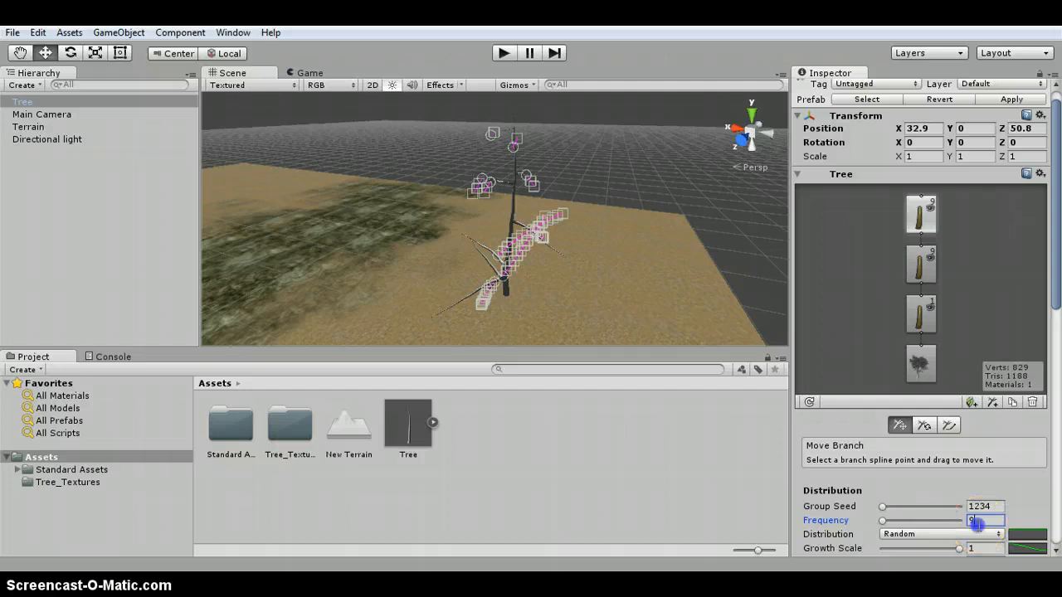
{"action": "left_click_drag", "start_coordinate": [968, 524], "coordinate": [991, 523]}
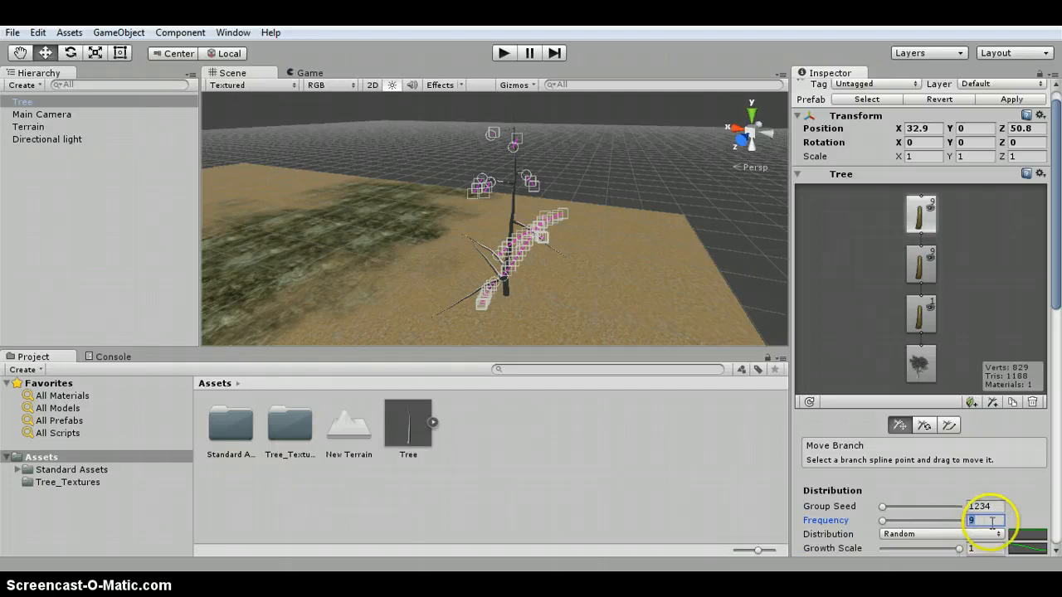
{"action": "type", "text": "12"}
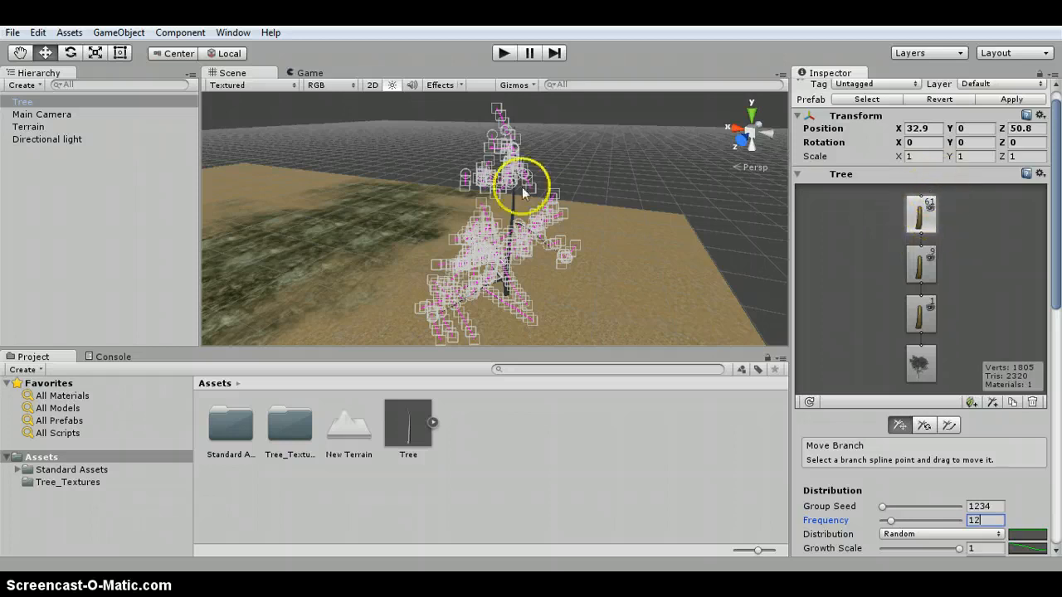
- Reselect the tree's trunk branch group and set its Crinkliness to .4
{"action": "left_click_drag", "start_coordinate": [674, 170], "coordinate": [630, 157], "text": "alt"}
{"action": "left_click", "coordinate": [631, 158]}
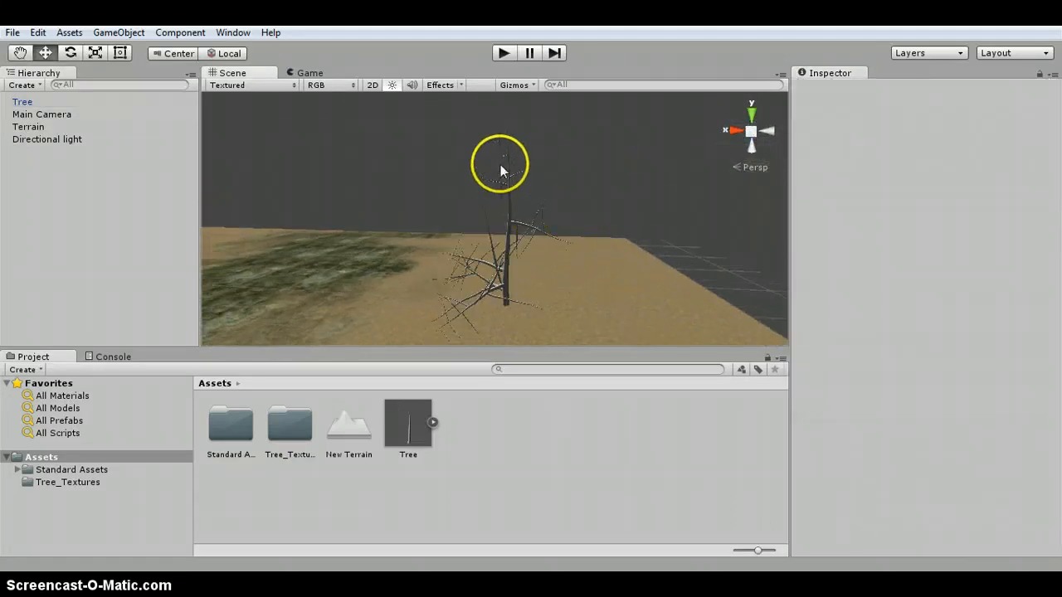
{"action": "left_click", "coordinate": [508, 188]}
{"action": "left_click", "coordinate": [921, 330]}
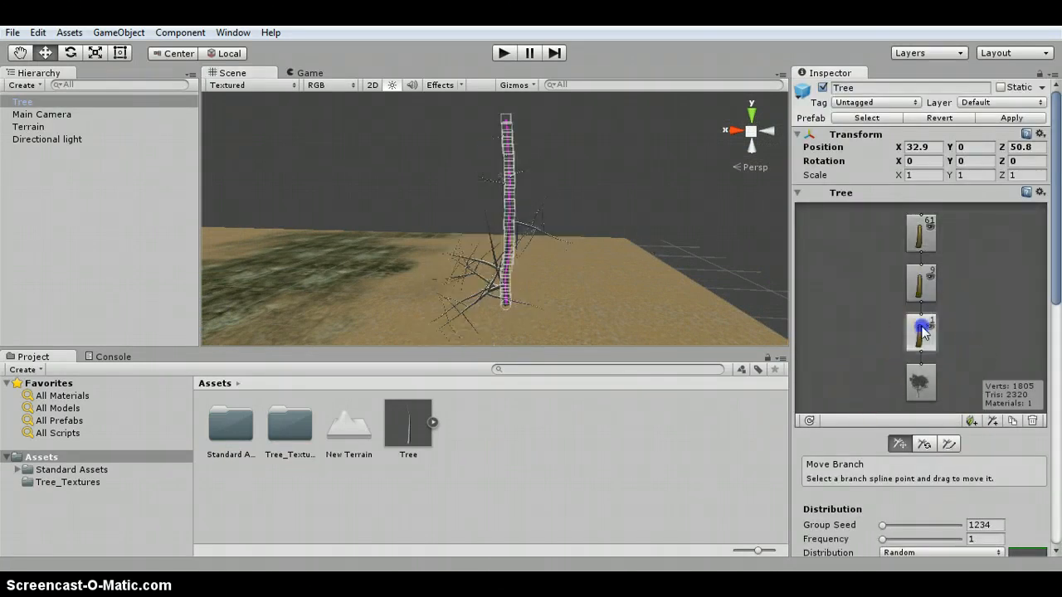
{"action": "scroll", "coordinate": [1034, 450], "scroll_direction": "down", "scroll_amount": 5}
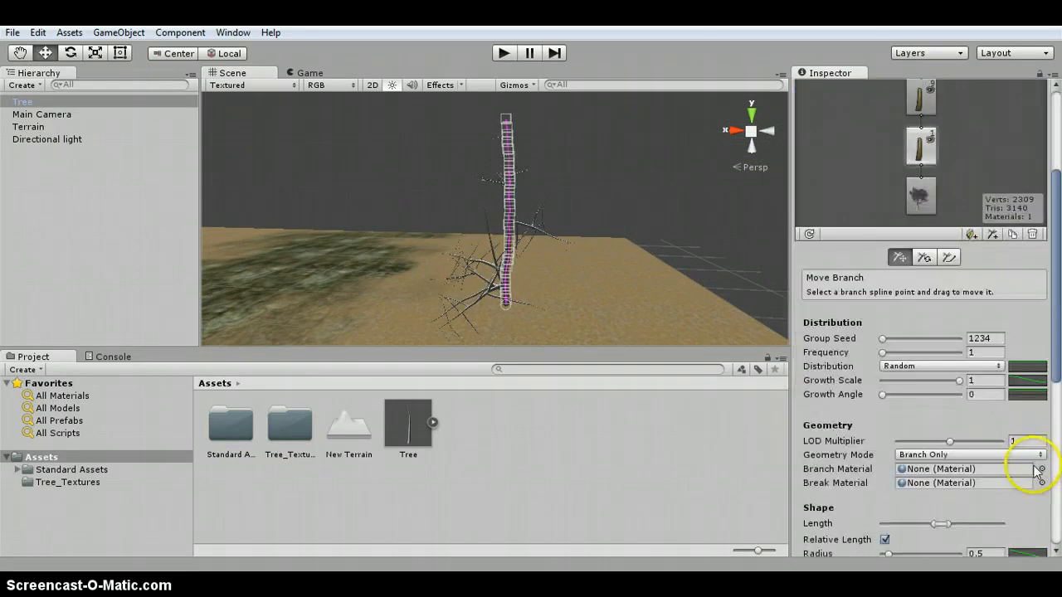
{"action": "scroll", "coordinate": [1025, 465], "scroll_direction": "down", "scroll_amount": 6}
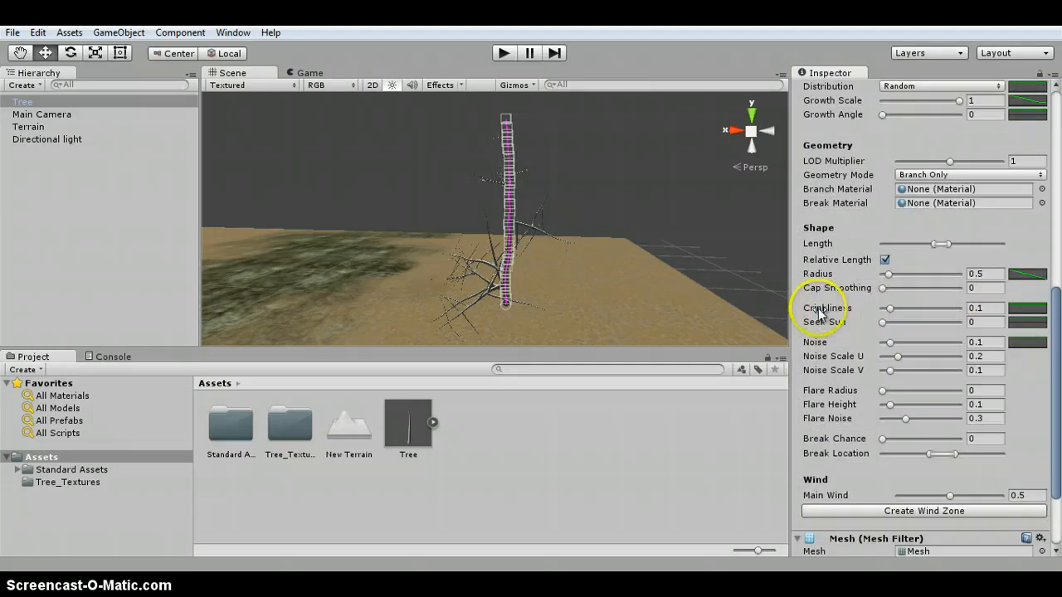
{"action": "left_click", "coordinate": [987, 306]}
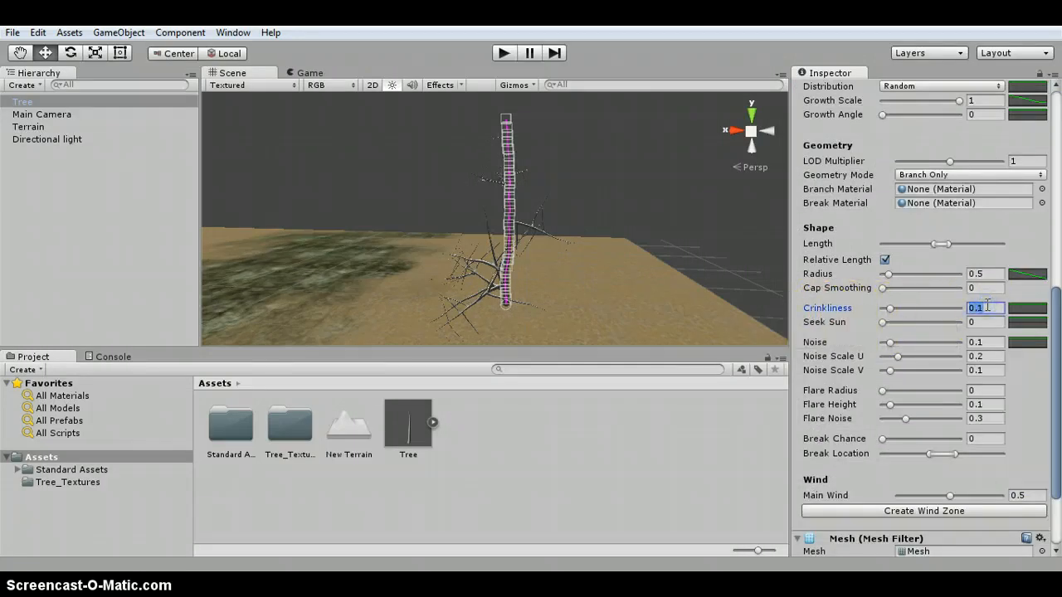
{"action": "key", "text": "BackSpace"}
{"action": "type", "text": ".4"}
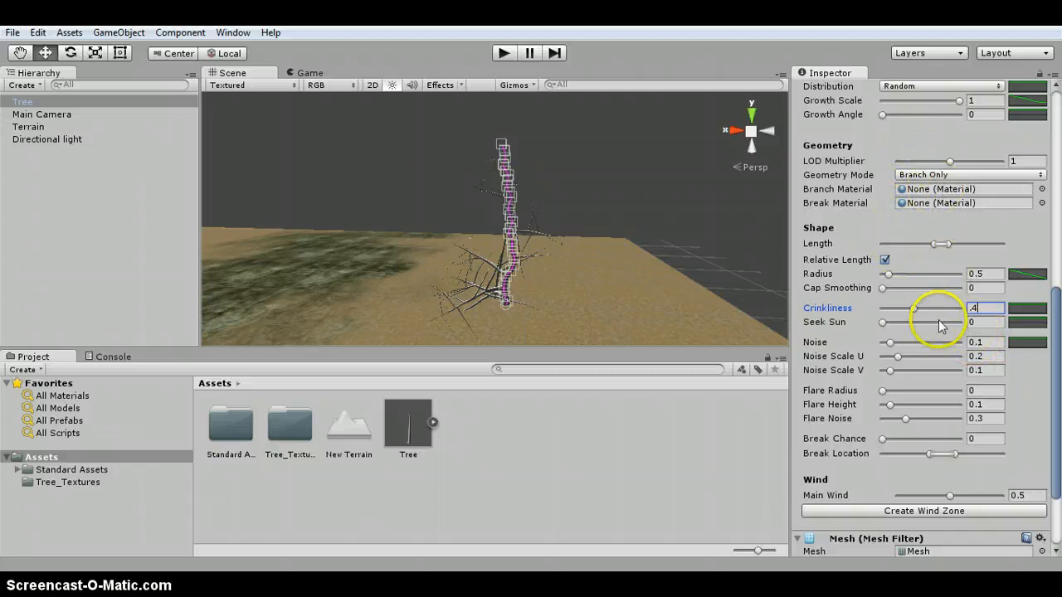
- Select the branch group with frequency 9 and set its Crinkliness to about 0.4
{"action": "scroll", "coordinate": [1029, 257], "scroll_direction": "up", "scroll_amount": 8}
{"action": "scroll", "coordinate": [1020, 265], "scroll_direction": "up", "scroll_amount": 3}
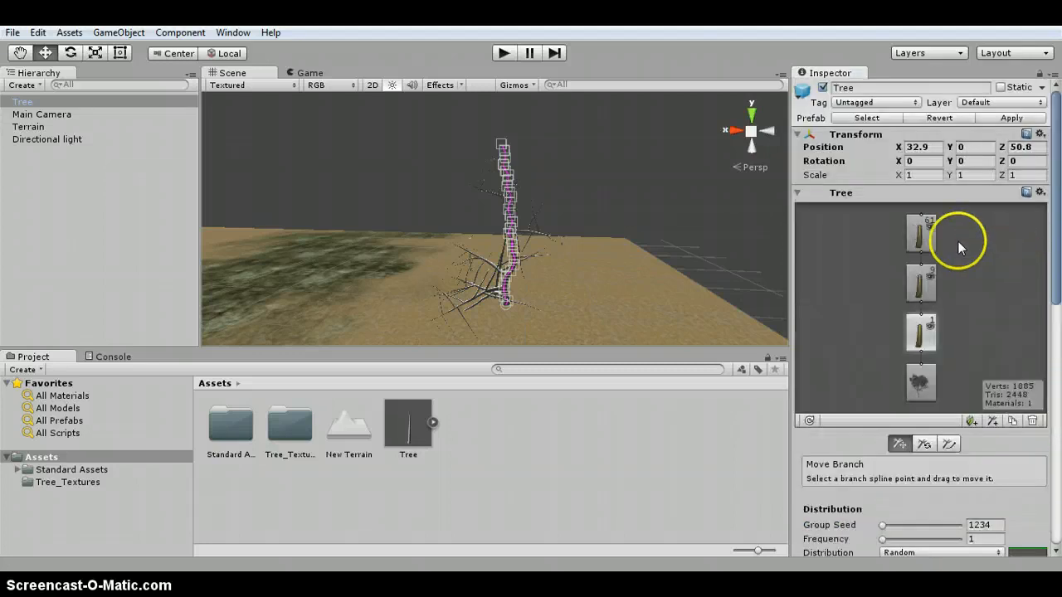
{"action": "left_click", "coordinate": [919, 281]}
{"action": "scroll", "coordinate": [1020, 415], "scroll_direction": "down", "scroll_amount": 9}
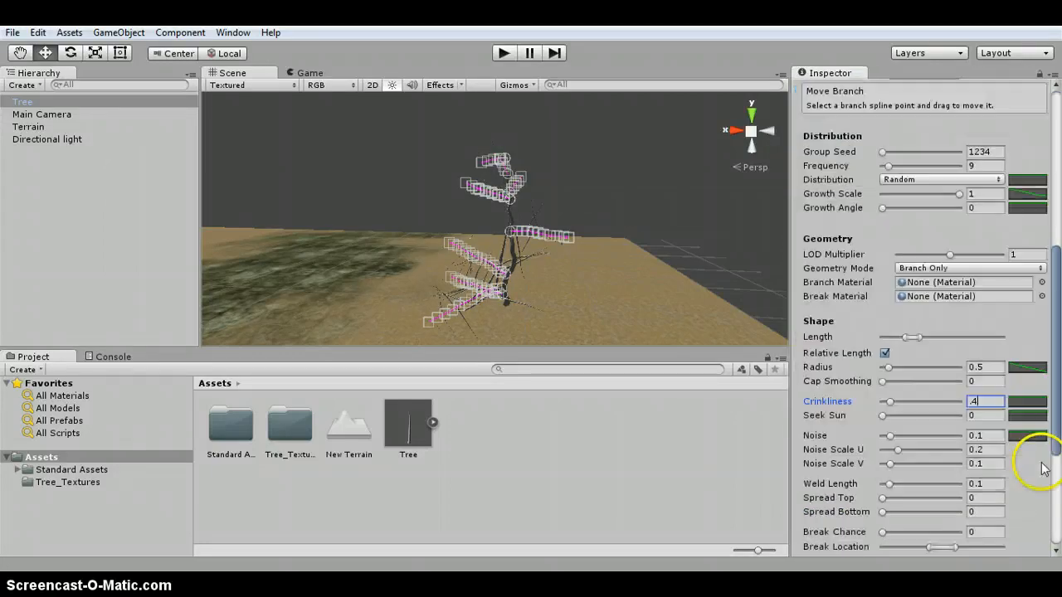
{"action": "left_click", "coordinate": [984, 402]}
{"action": "left_click_drag", "start_coordinate": [982, 401], "coordinate": [948, 404]}
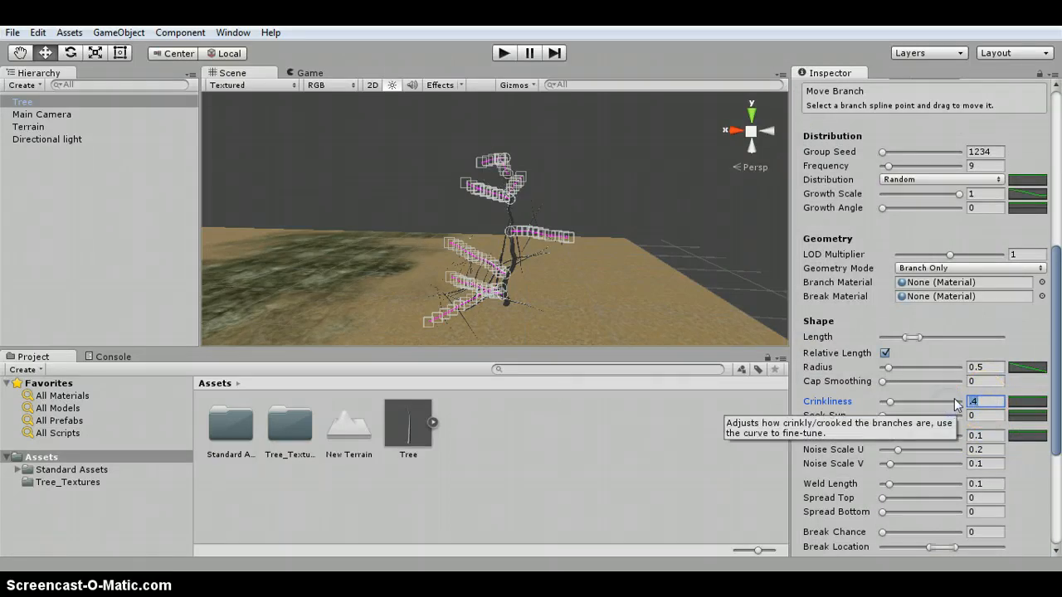
{"action": "left_click", "coordinate": [912, 401]}
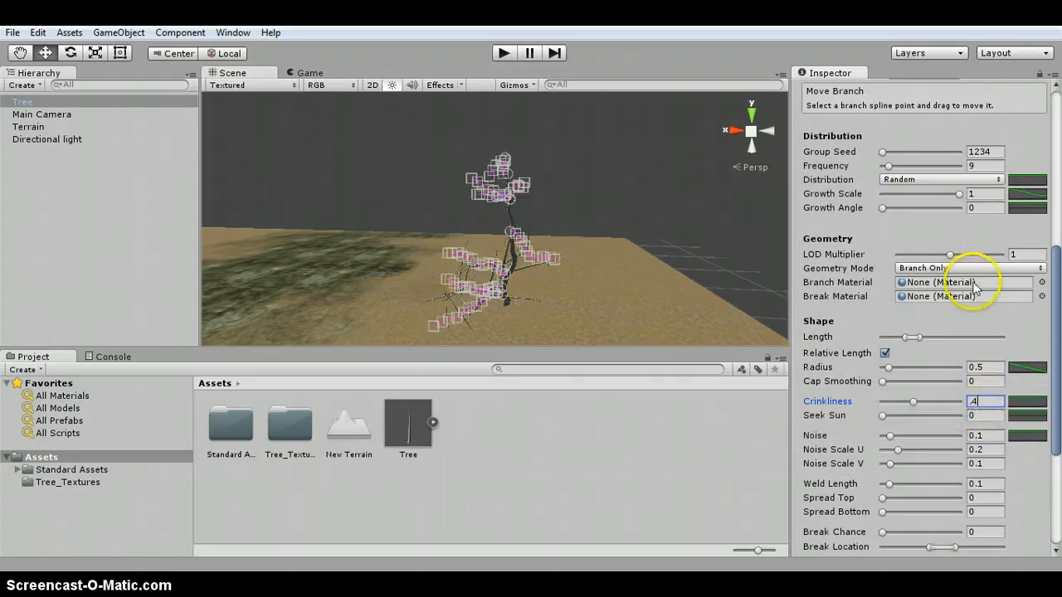
- Select the top branch group with frequency 12 and set its Crinkliness to .4
{"action": "scroll", "coordinate": [967, 266], "scroll_direction": "up", "scroll_amount": 8}
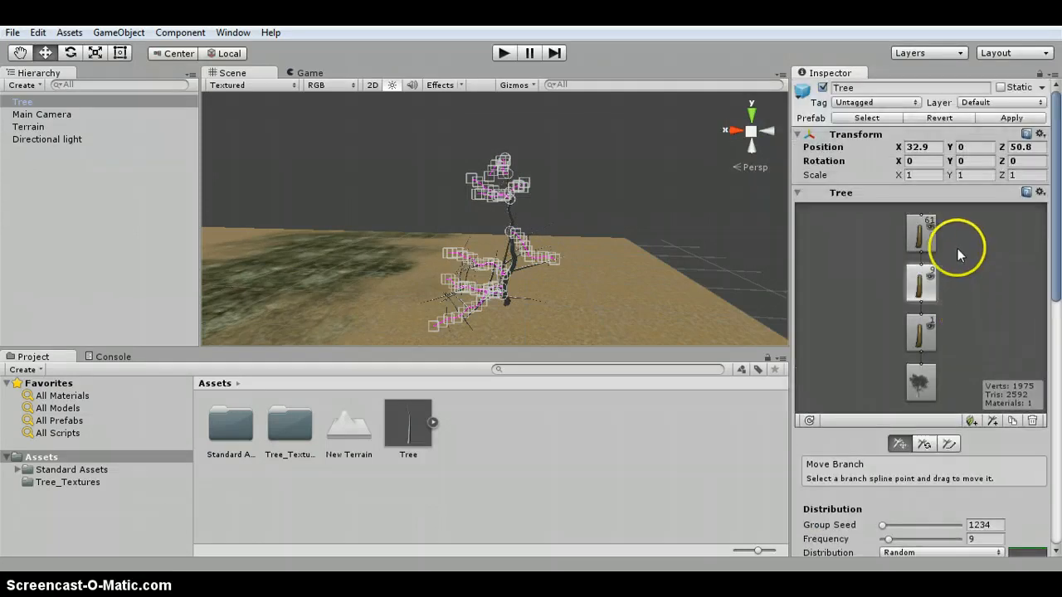
{"action": "left_click", "coordinate": [915, 234]}
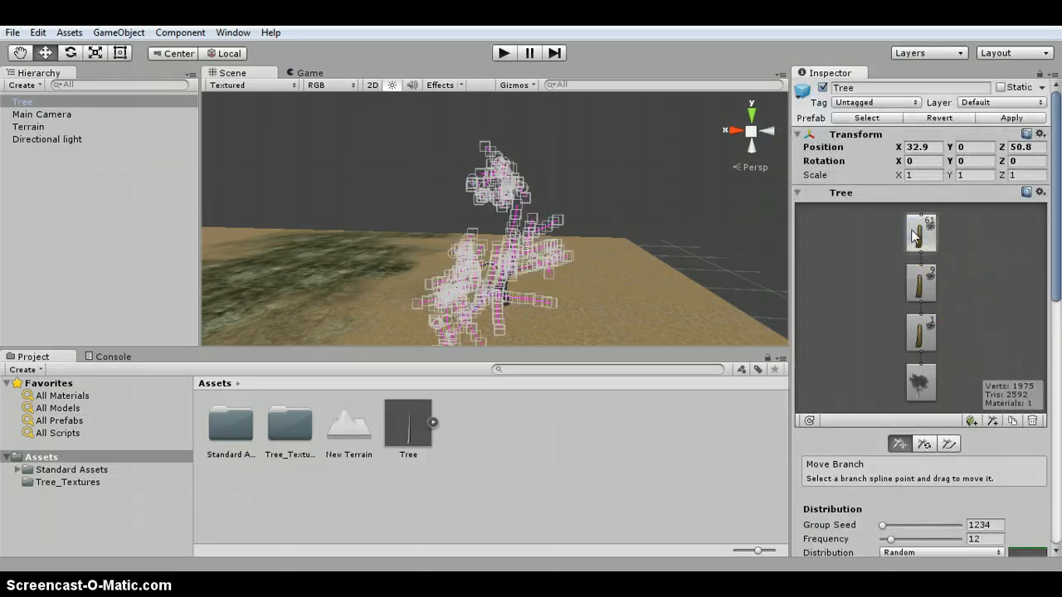
{"action": "scroll", "coordinate": [915, 234], "scroll_direction": "down", "scroll_amount": 5}
{"action": "left_click", "coordinate": [984, 447]}
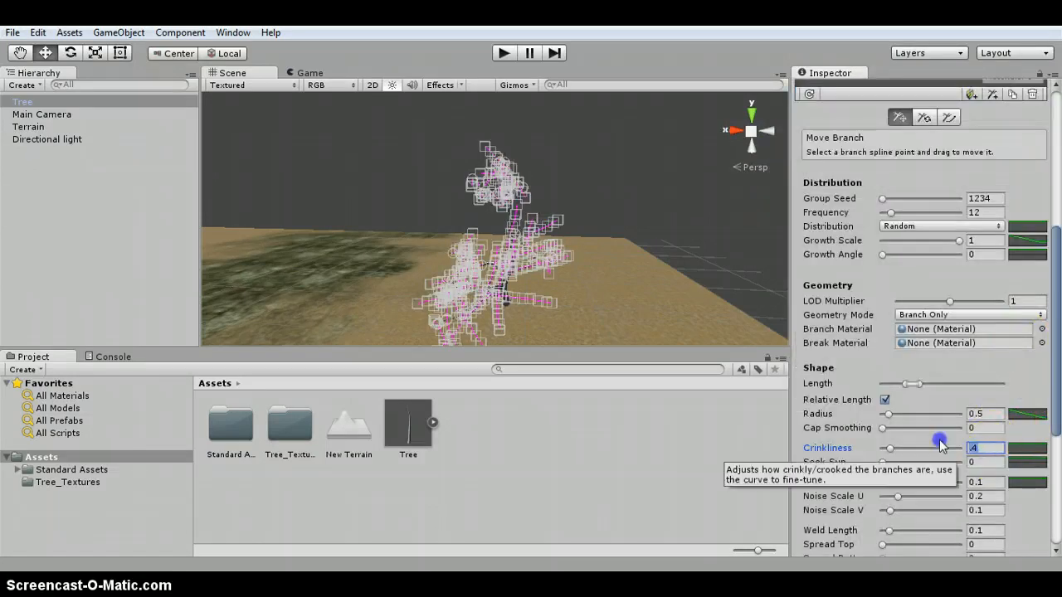
{"action": "type", "text": ".4"}
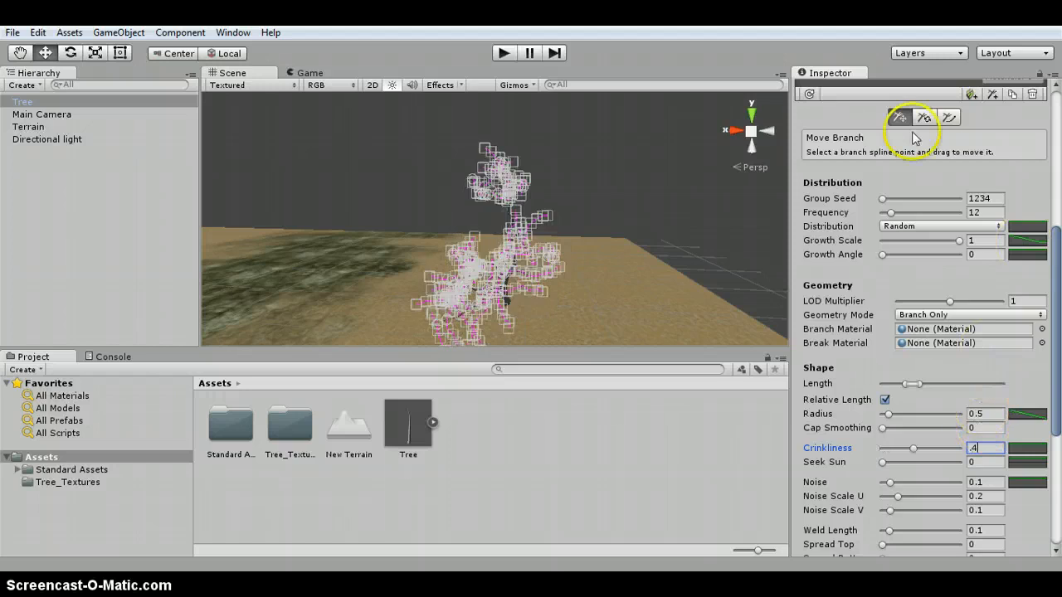
- Reselect the tree's frequency-9 branch group and set its Seek Sun to about 0.38 and Growth Angle to about 0.22
{"action": "left_click", "coordinate": [600, 162]}
{"action": "left_click", "coordinate": [512, 240]}
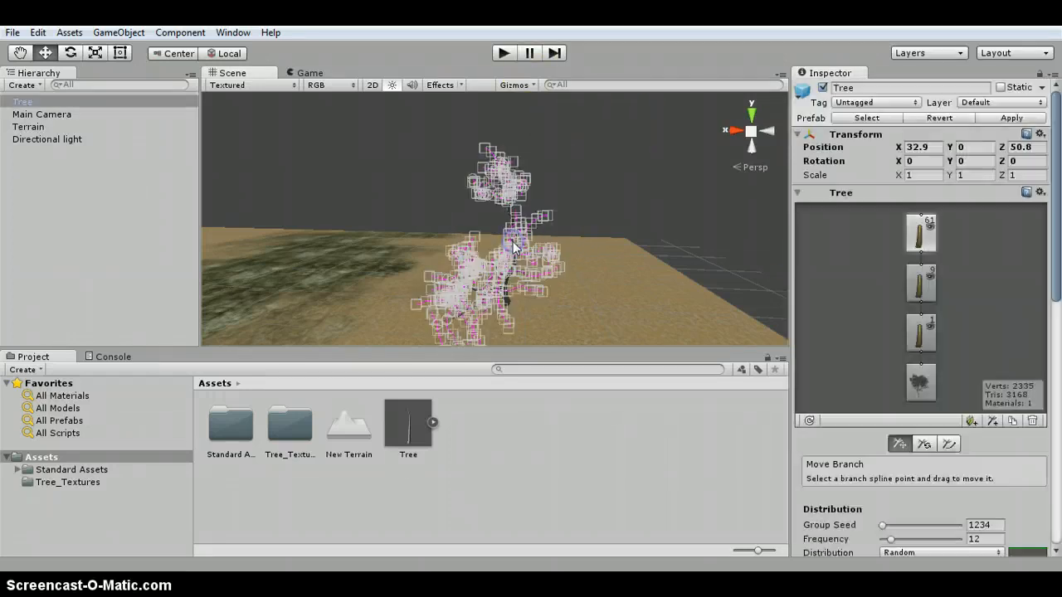
{"action": "left_click", "coordinate": [920, 286]}
{"action": "scroll", "coordinate": [1023, 290], "scroll_direction": "down", "scroll_amount": 8}
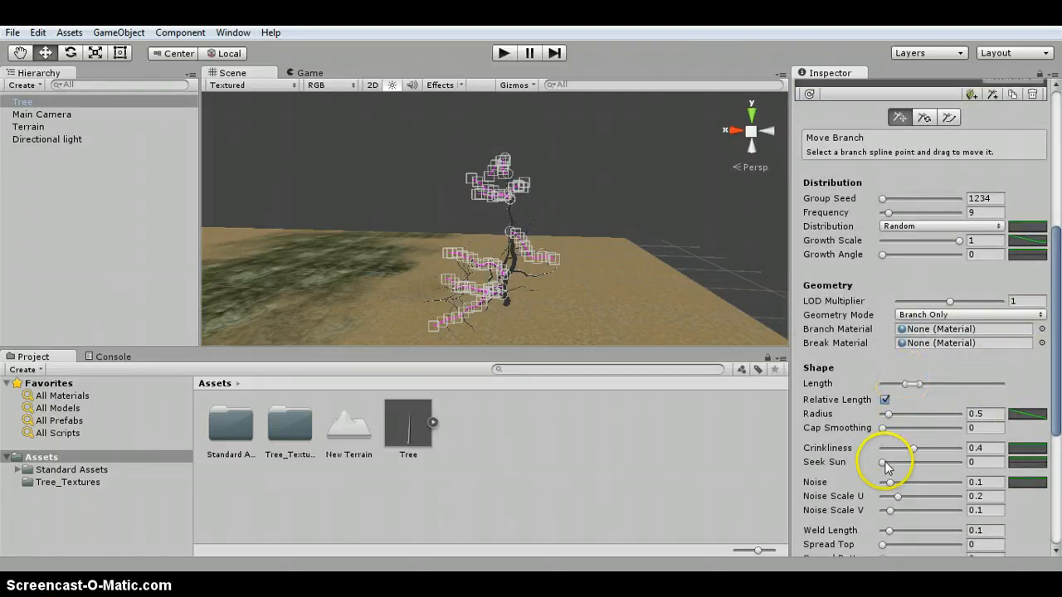
{"action": "left_click_drag", "start_coordinate": [884, 466], "coordinate": [914, 471]}
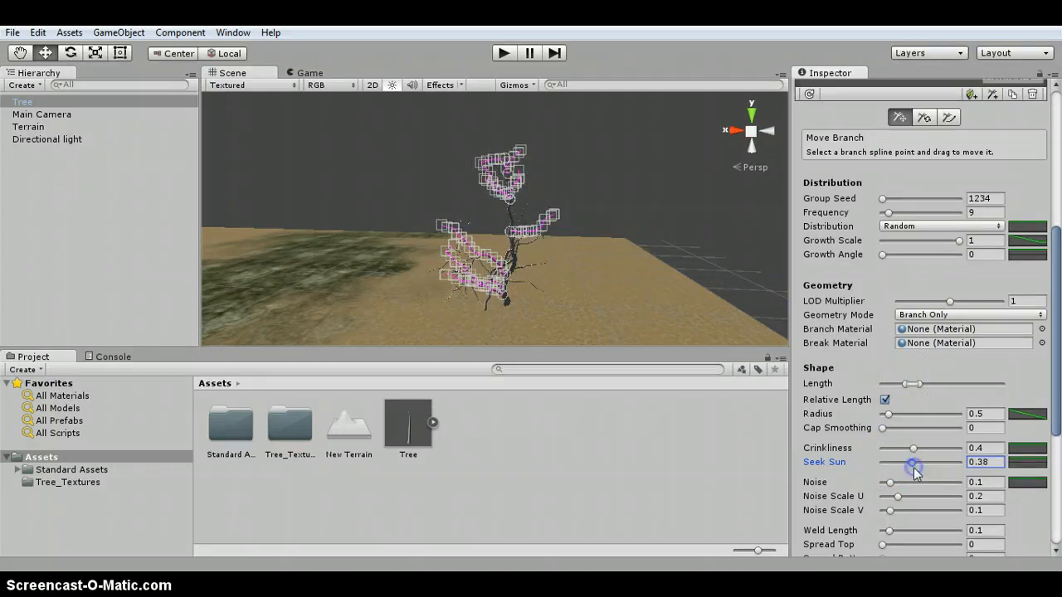
{"action": "left_click_drag", "start_coordinate": [883, 254], "coordinate": [901, 261]}
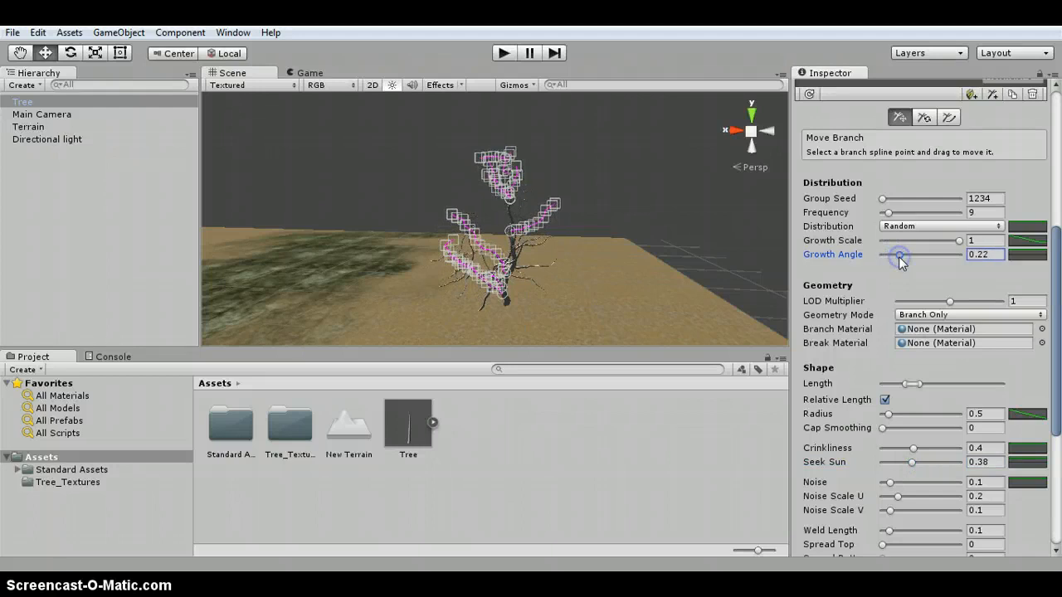
- Select the frequency-12 branch group and set its Seek Sun to about 0.41 and Growth Angle to about 0.34
{"action": "scroll", "coordinate": [969, 221], "scroll_direction": "up", "scroll_amount": 5}
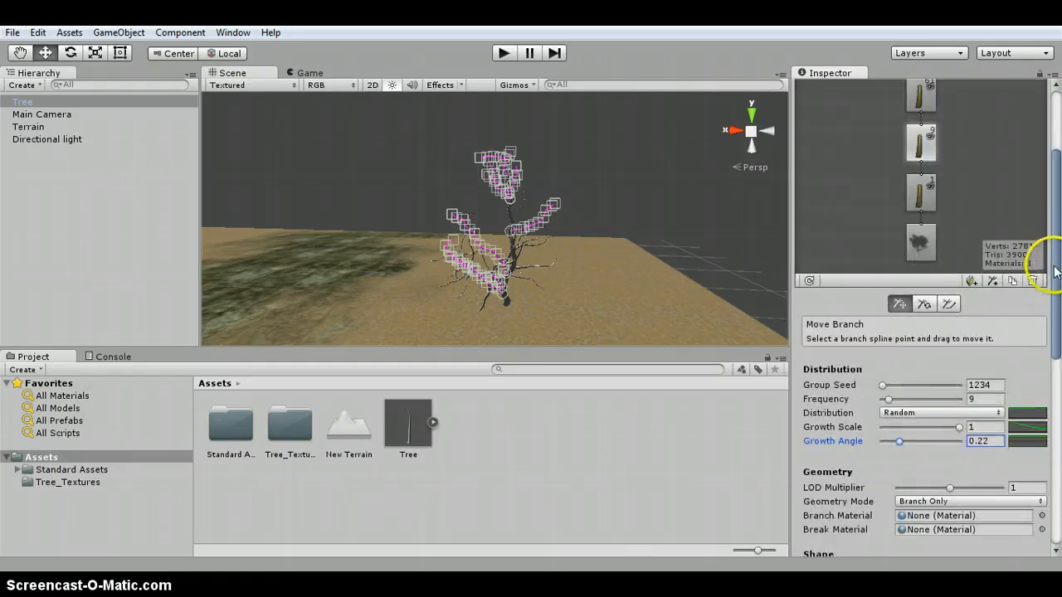
{"action": "left_click", "coordinate": [919, 198]}
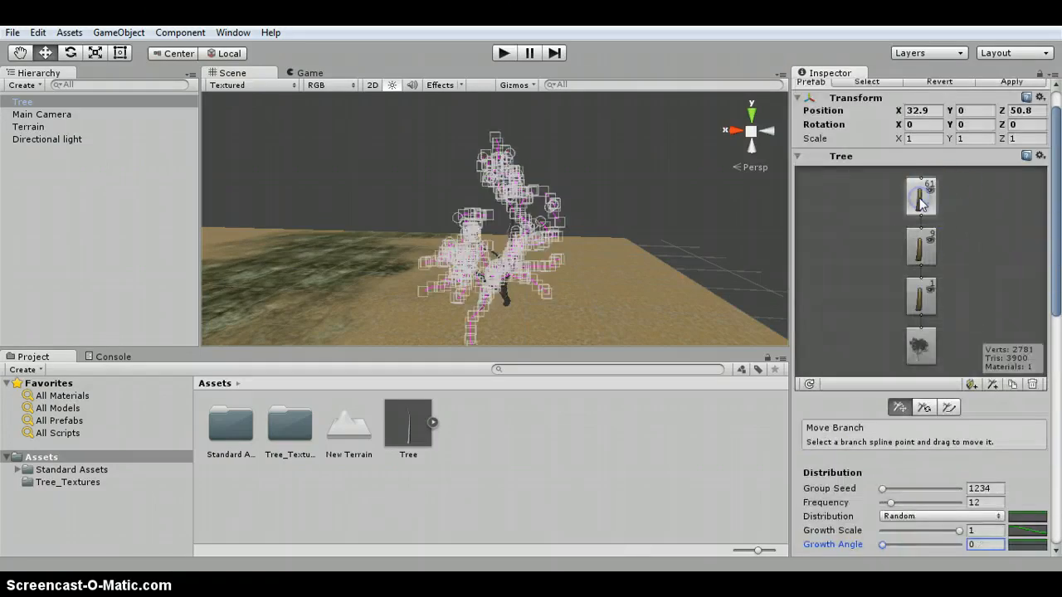
{"action": "scroll", "coordinate": [1033, 397], "scroll_direction": "down", "scroll_amount": 3}
{"action": "scroll", "coordinate": [930, 389], "scroll_direction": "down", "scroll_amount": 3}
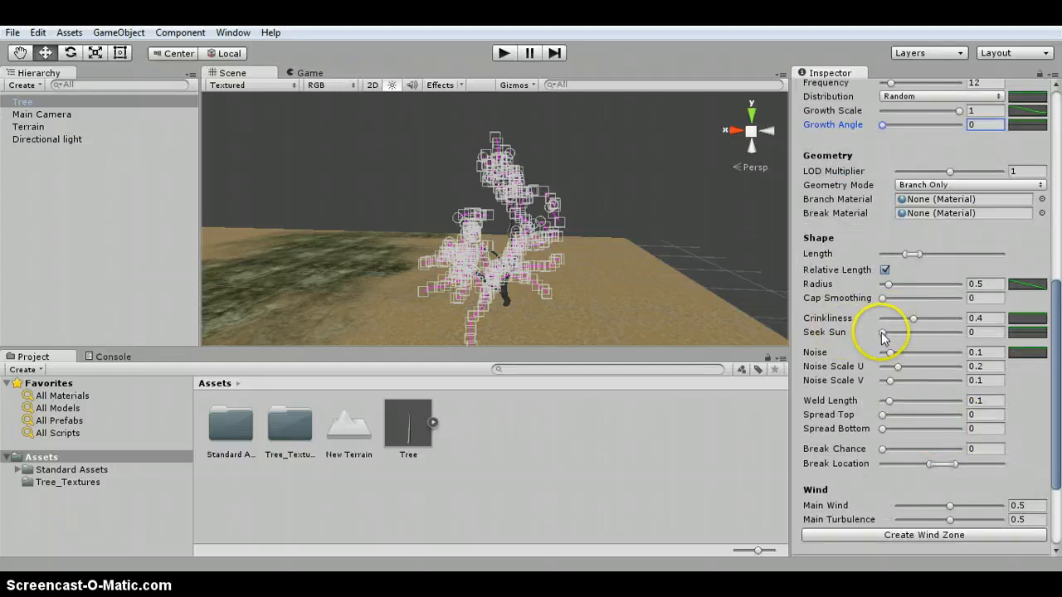
{"action": "left_click_drag", "start_coordinate": [881, 333], "coordinate": [916, 338]}
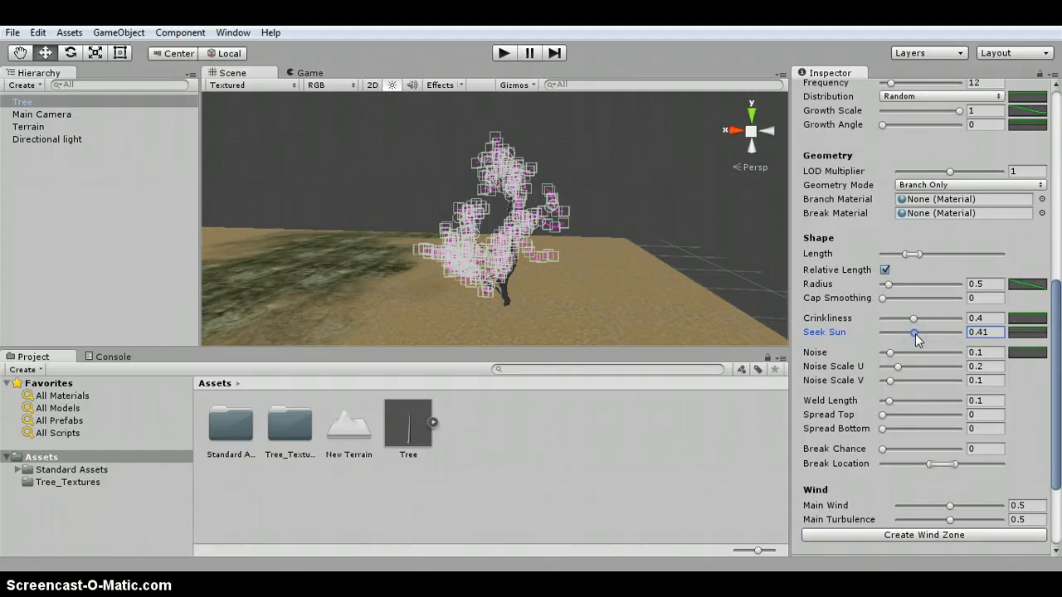
{"action": "left_click_drag", "start_coordinate": [895, 130], "coordinate": [909, 132]}
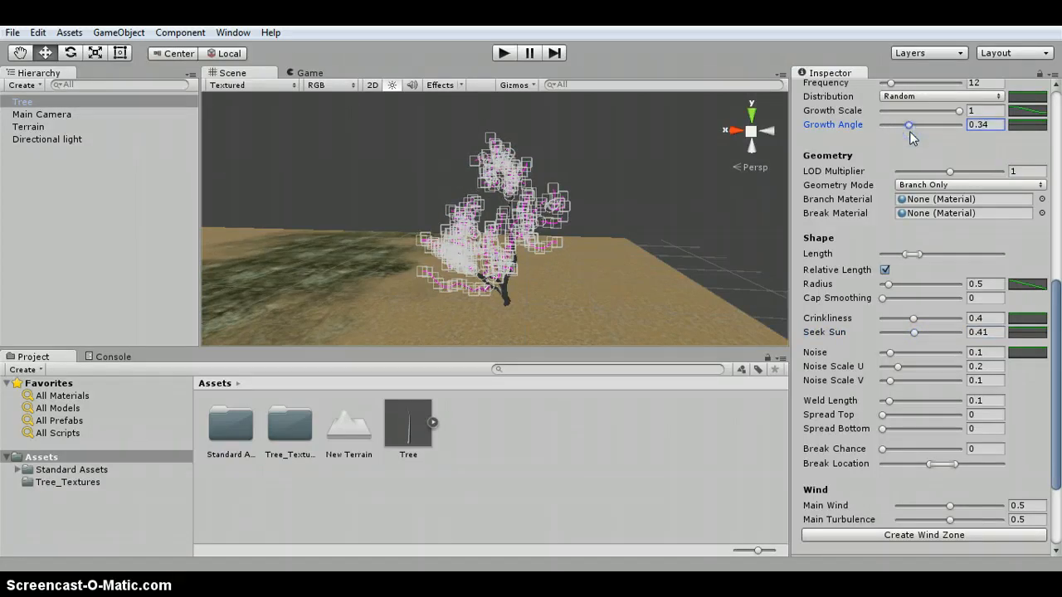
- Reselect the tree, add a leaf group to the frequency-9 branch group and set its Frequency to 3
{"action": "left_click", "coordinate": [619, 125]}
{"action": "scroll", "coordinate": [552, 202], "scroll_direction": "up", "scroll_amount": 5}
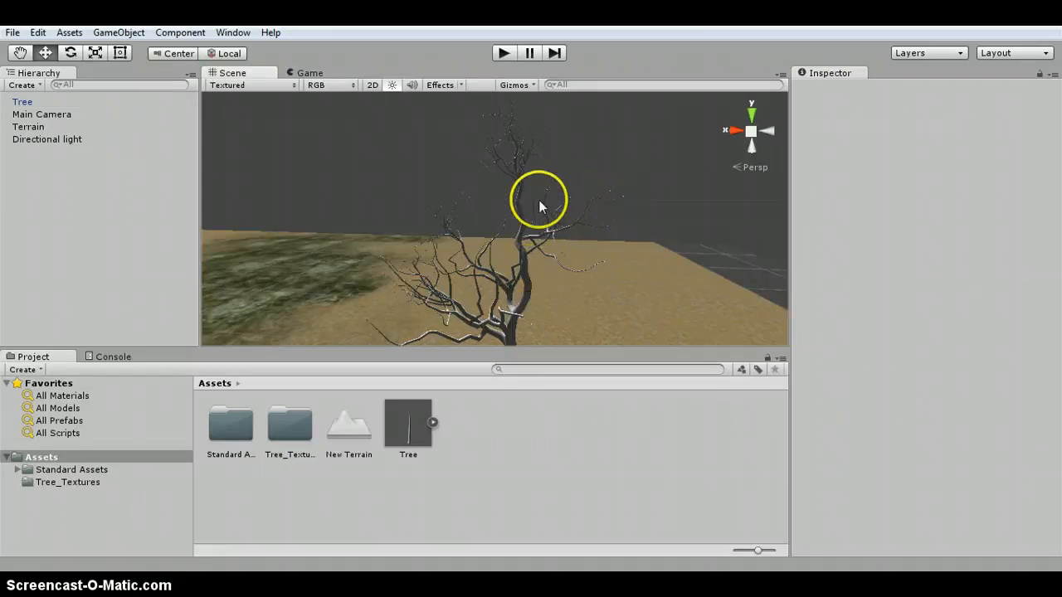
{"action": "left_click", "coordinate": [520, 170]}
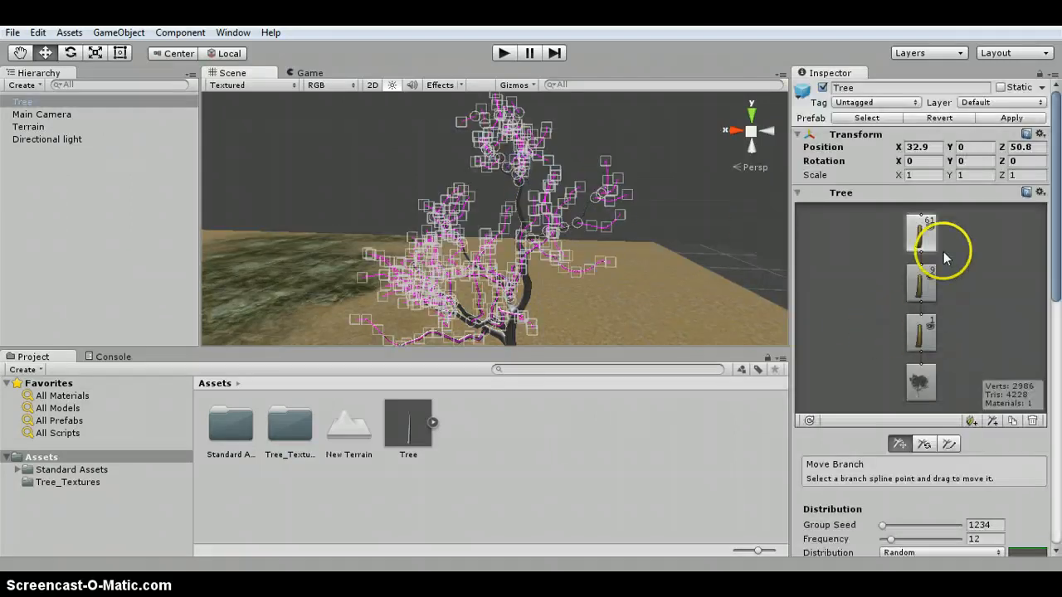
{"action": "left_click", "coordinate": [918, 336]}
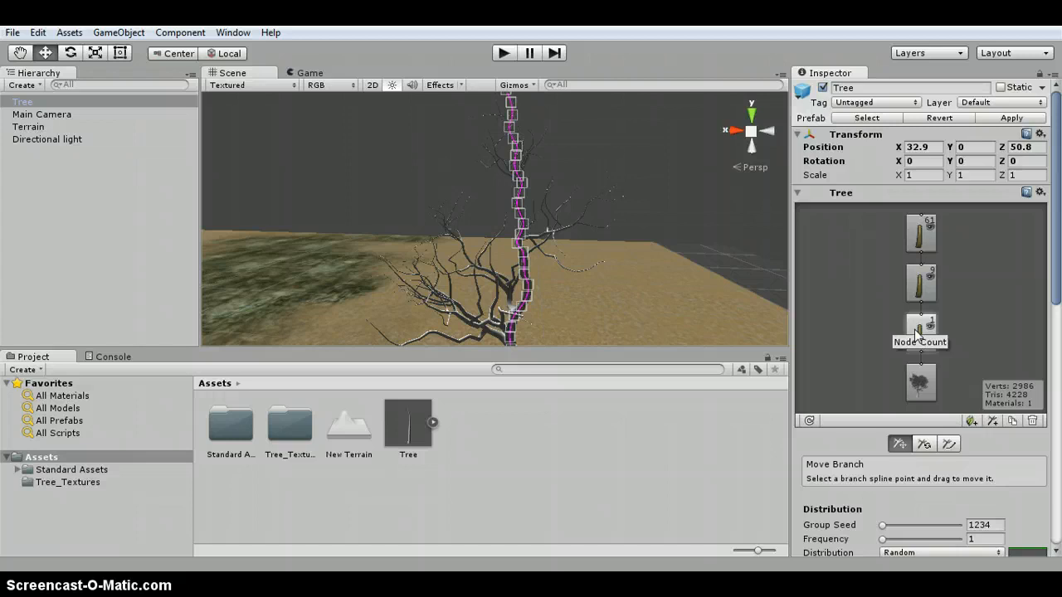
{"action": "left_click", "coordinate": [919, 284]}
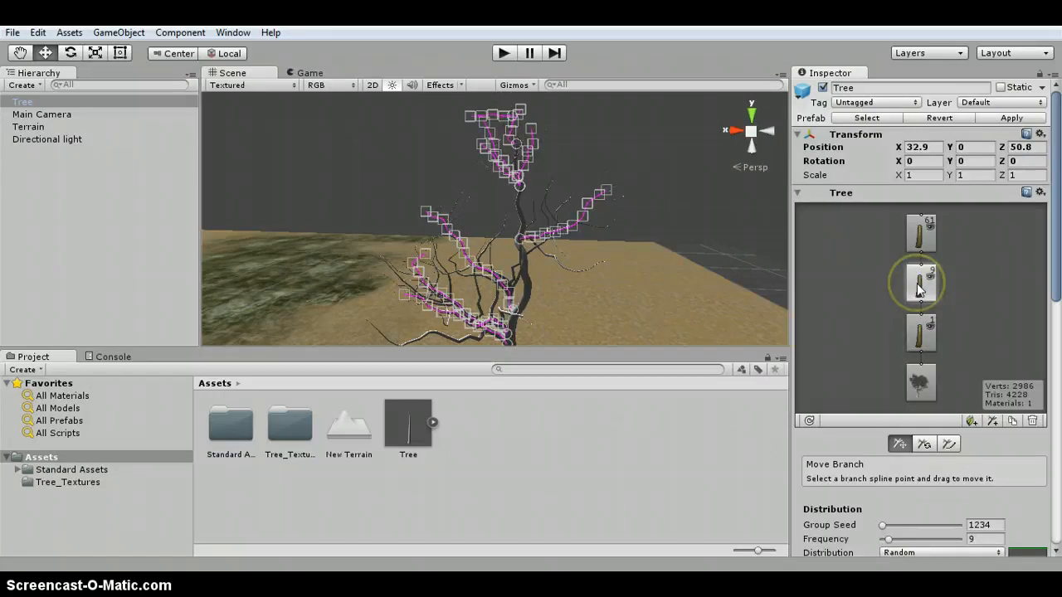
{"action": "left_click", "coordinate": [970, 420]}
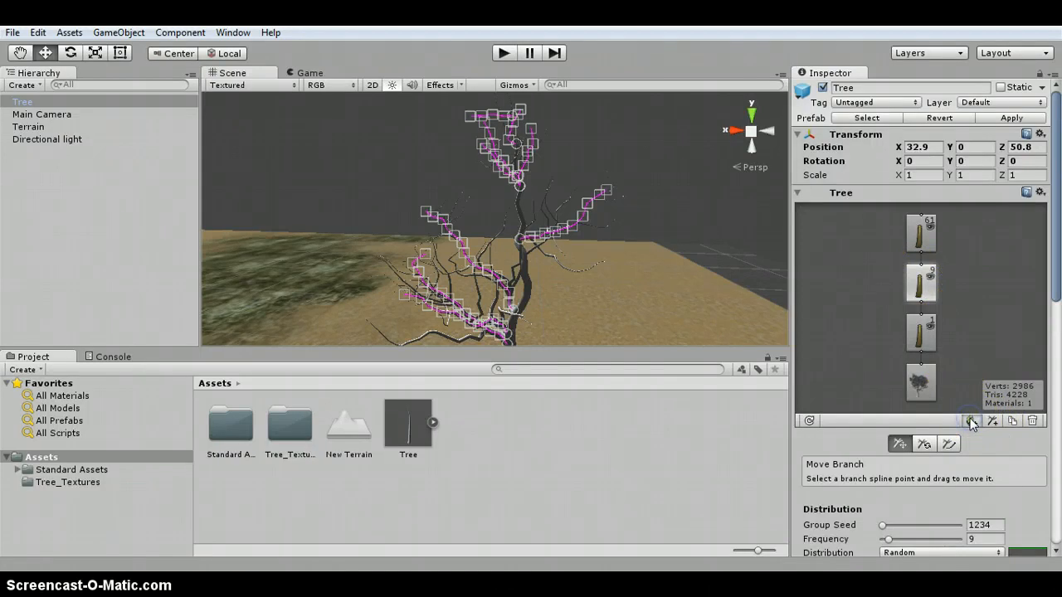
{"action": "left_click", "coordinate": [972, 422]}
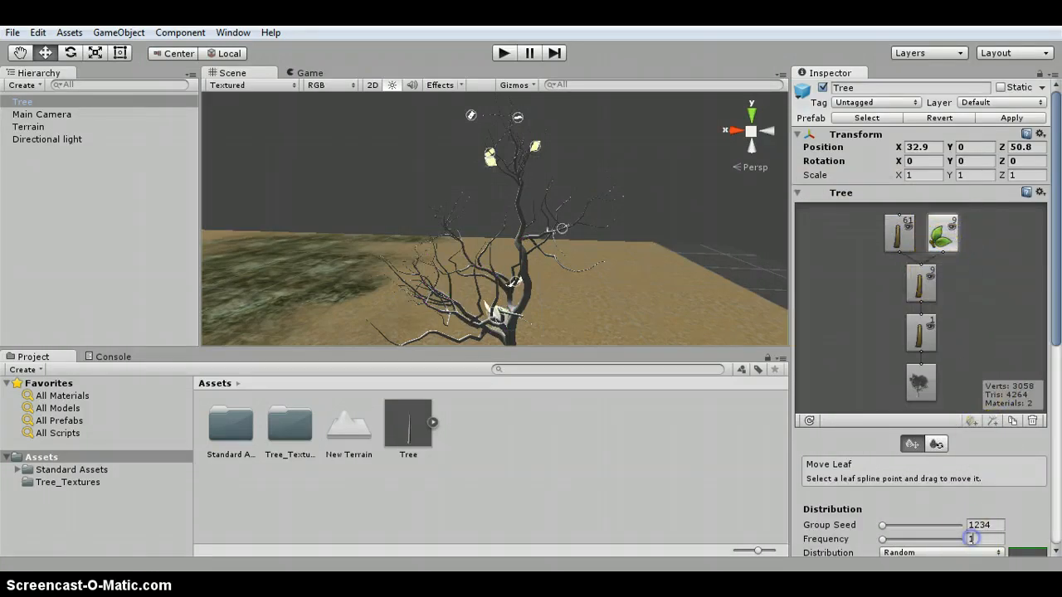
{"action": "left_click", "coordinate": [970, 538]}
{"action": "type", "text": "3"}
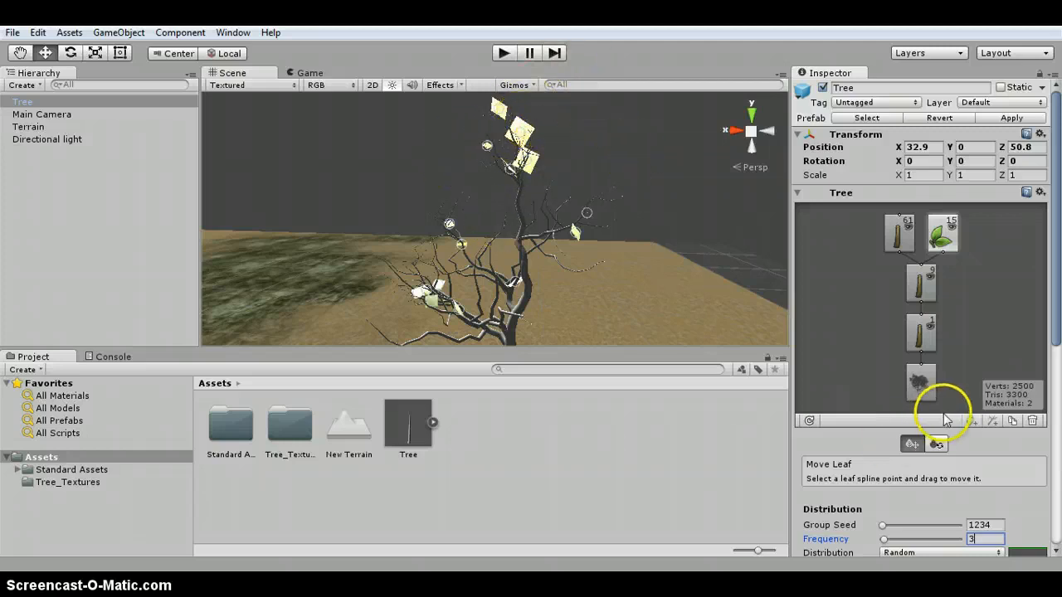
- Narrow the leaf group's Size range by moving its minimum handle slightly down
{"action": "scroll", "coordinate": [935, 407], "scroll_direction": "down", "scroll_amount": 5}
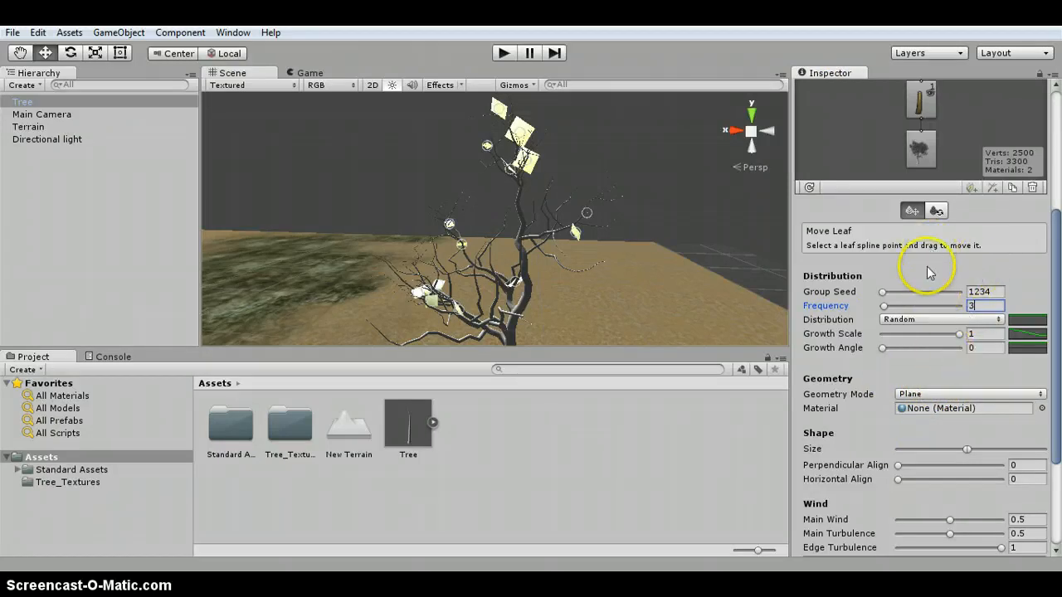
{"action": "scroll", "coordinate": [977, 423], "scroll_direction": "down", "scroll_amount": 3}
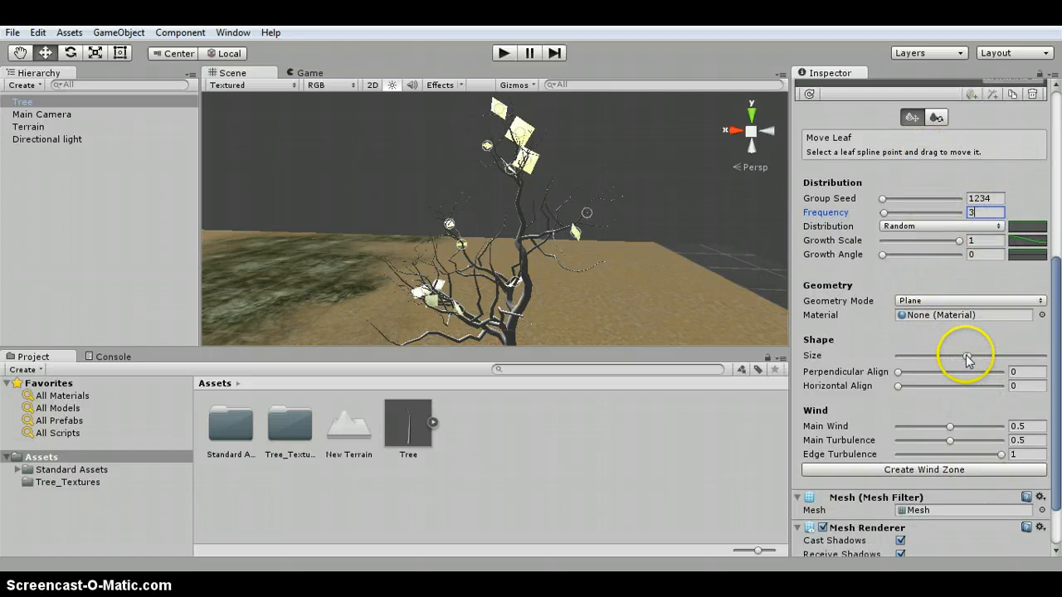
{"action": "left_click_drag", "start_coordinate": [965, 355], "coordinate": [954, 360]}
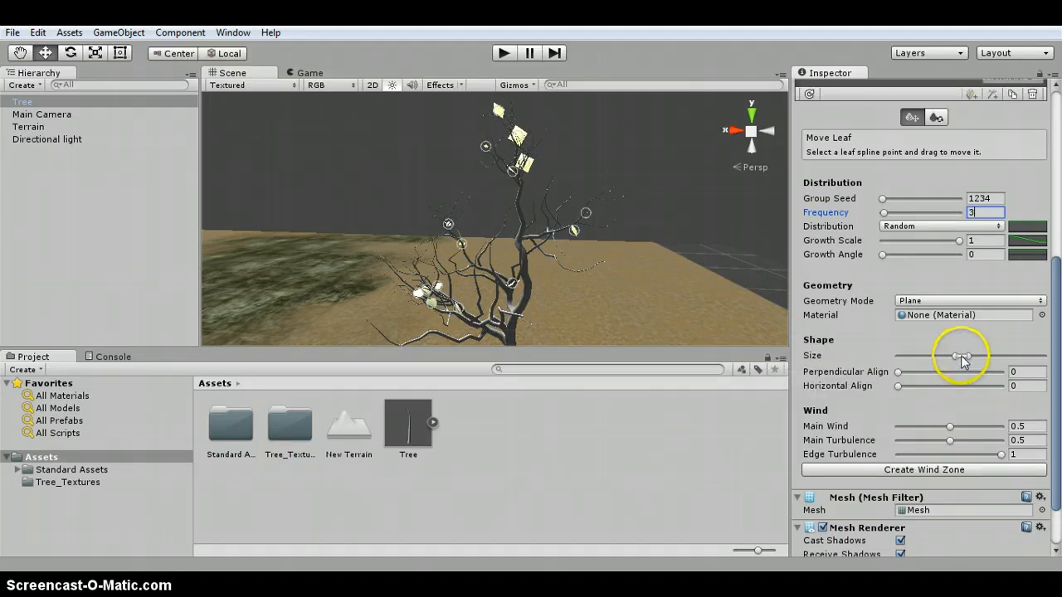
{"action": "mouse_move", "coordinate": [963, 355]}
{"action": "left_mouse_down"}
{"action": "mouse_move", "coordinate": [947, 358]}
{"action": "mouse_move", "coordinate": [961, 358]}
{"action": "left_mouse_up"}
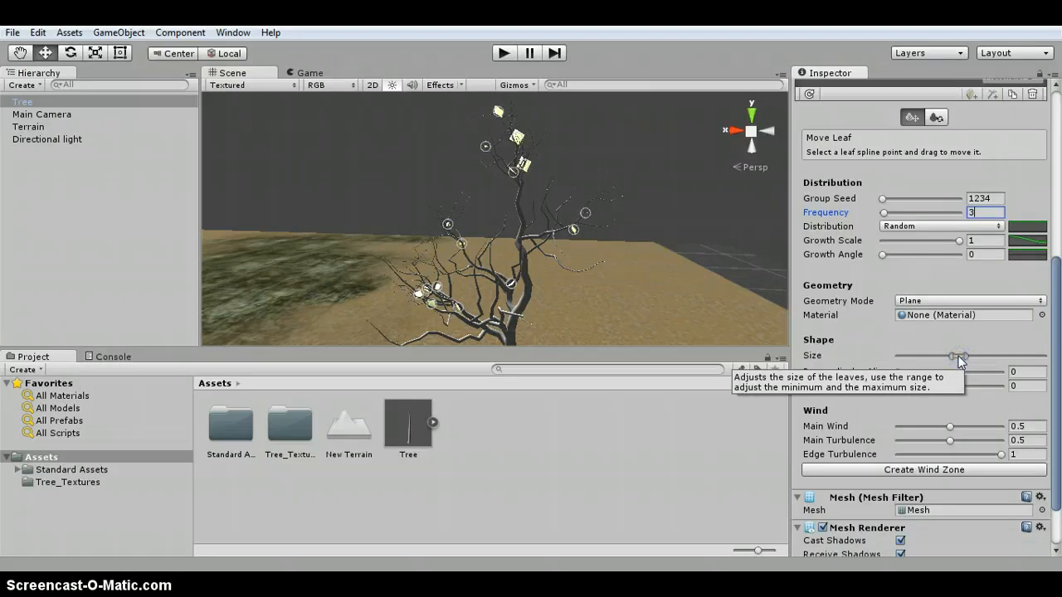
- Add a leaf group to the frequency-12 branch group and set its Frequency to 9
{"action": "scroll", "coordinate": [999, 357], "scroll_direction": "up", "scroll_amount": 5}
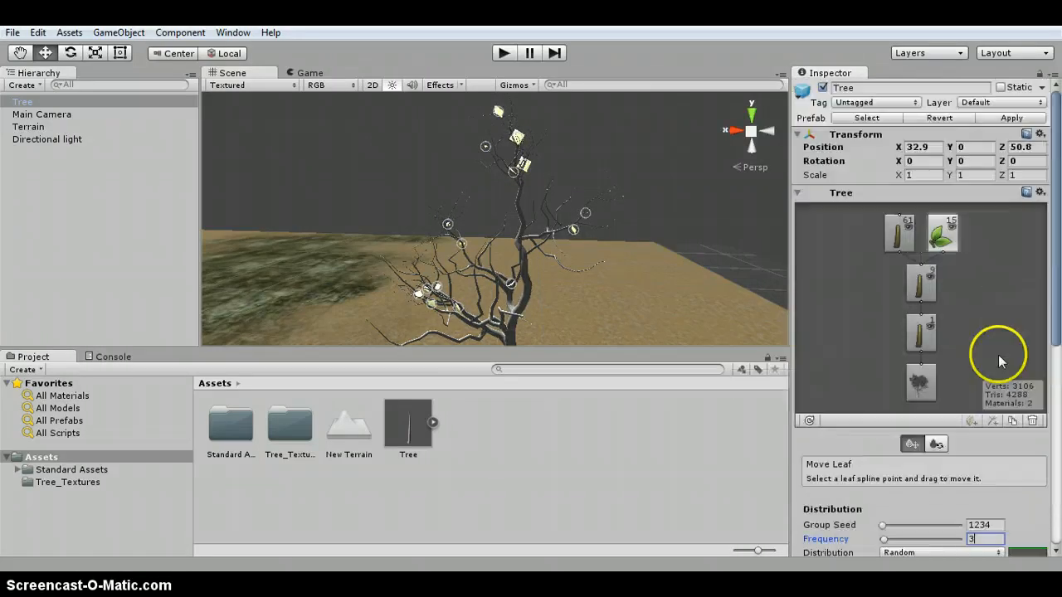
{"action": "left_click", "coordinate": [892, 237]}
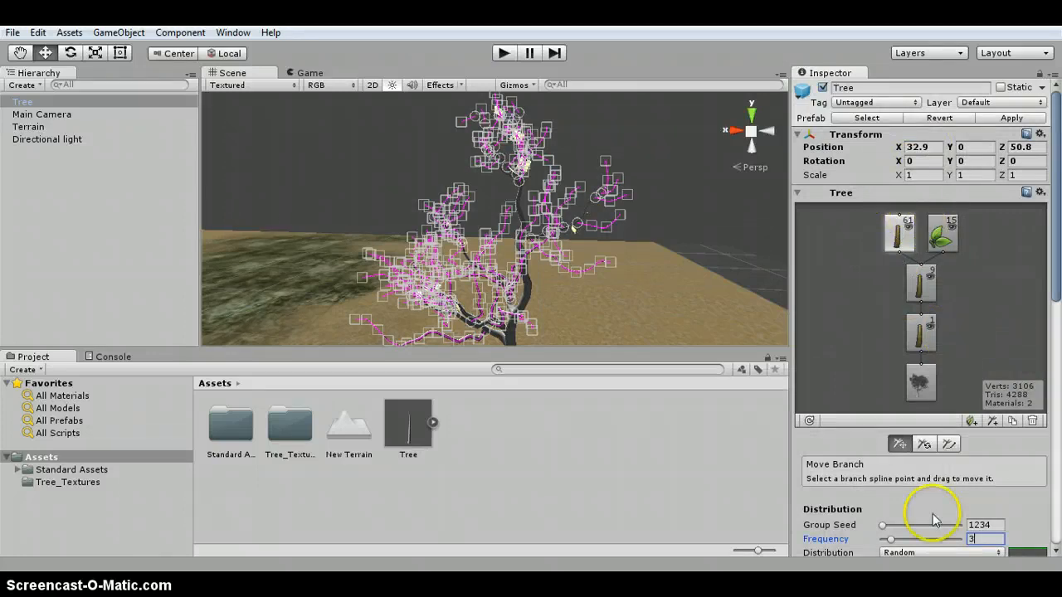
{"action": "left_click", "coordinate": [972, 420]}
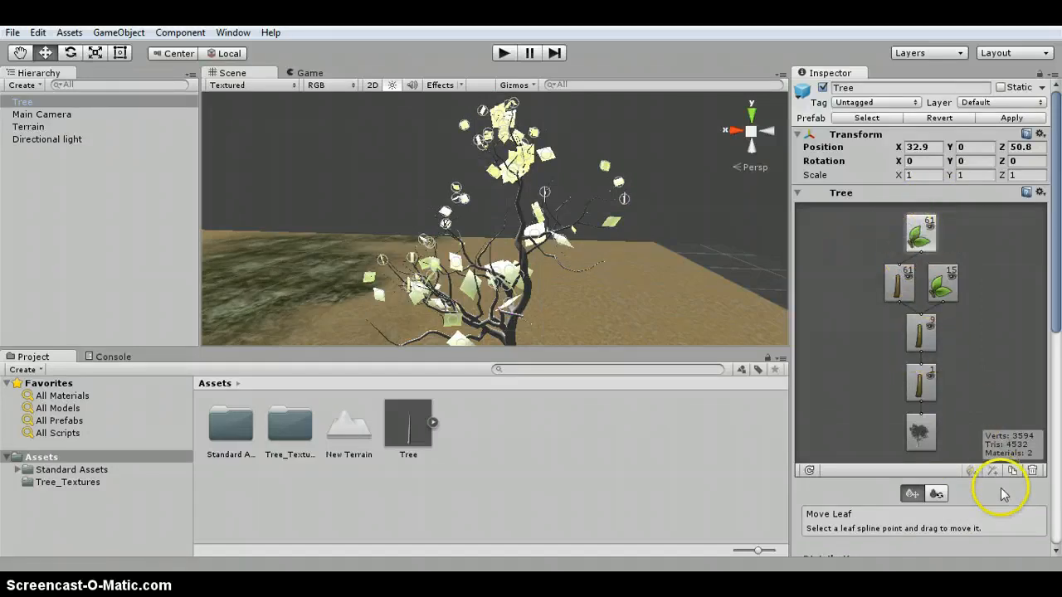
{"action": "scroll", "coordinate": [1005, 491], "scroll_direction": "down", "scroll_amount": 5}
{"action": "left_click", "coordinate": [976, 401]}
{"action": "type", "text": "3"}
{"action": "left_click_drag", "start_coordinate": [976, 401], "coordinate": [912, 403]}
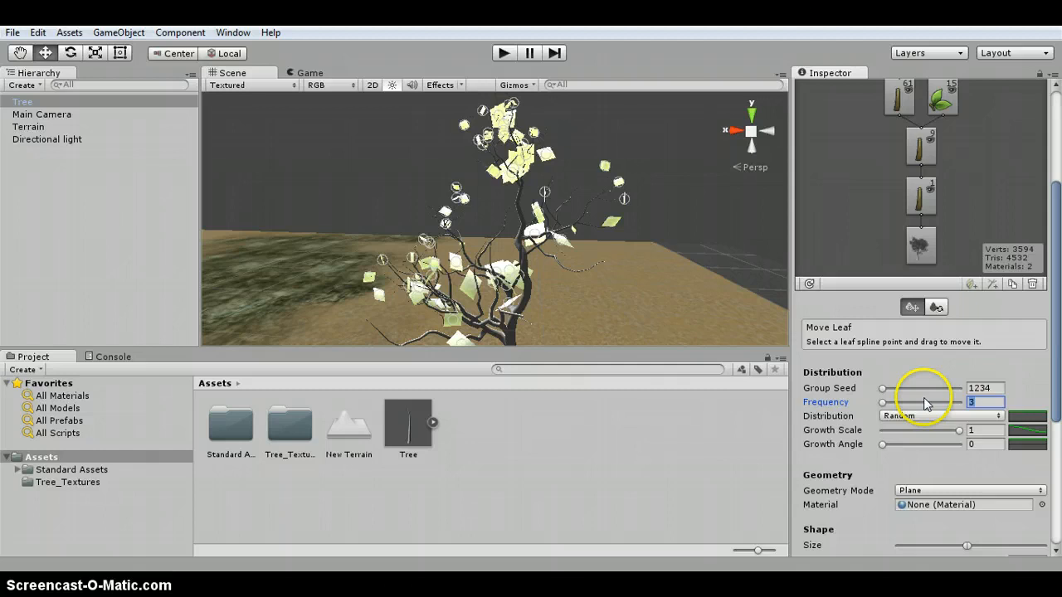
{"action": "type", "text": "9"}
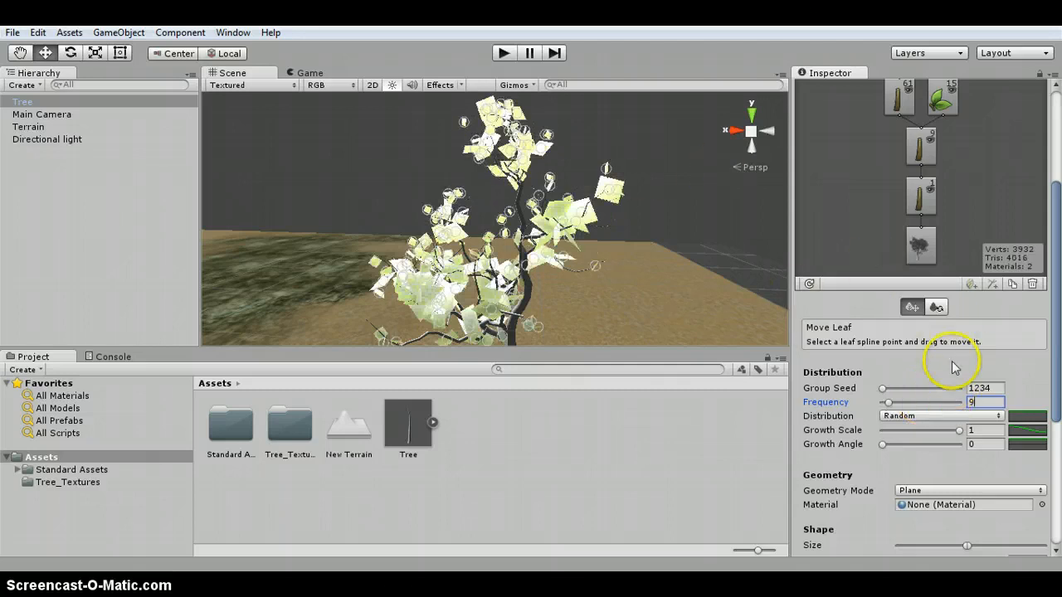
- Adjust the new leaf group's Size range on its range slider
{"action": "scroll", "coordinate": [1006, 487], "scroll_direction": "down", "scroll_amount": 3}
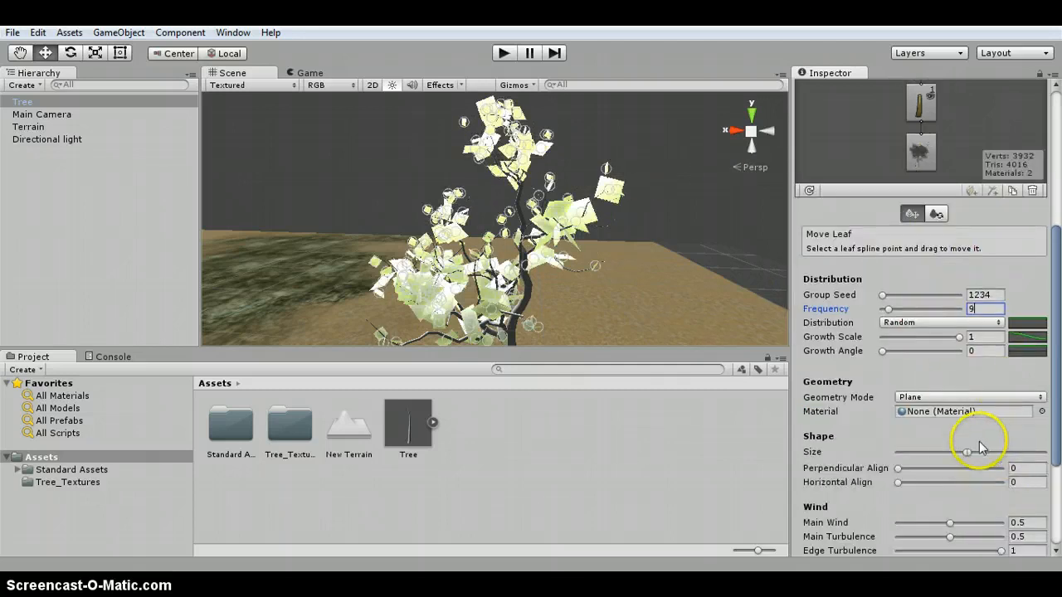
{"action": "left_click_drag", "start_coordinate": [966, 452], "coordinate": [955, 459]}
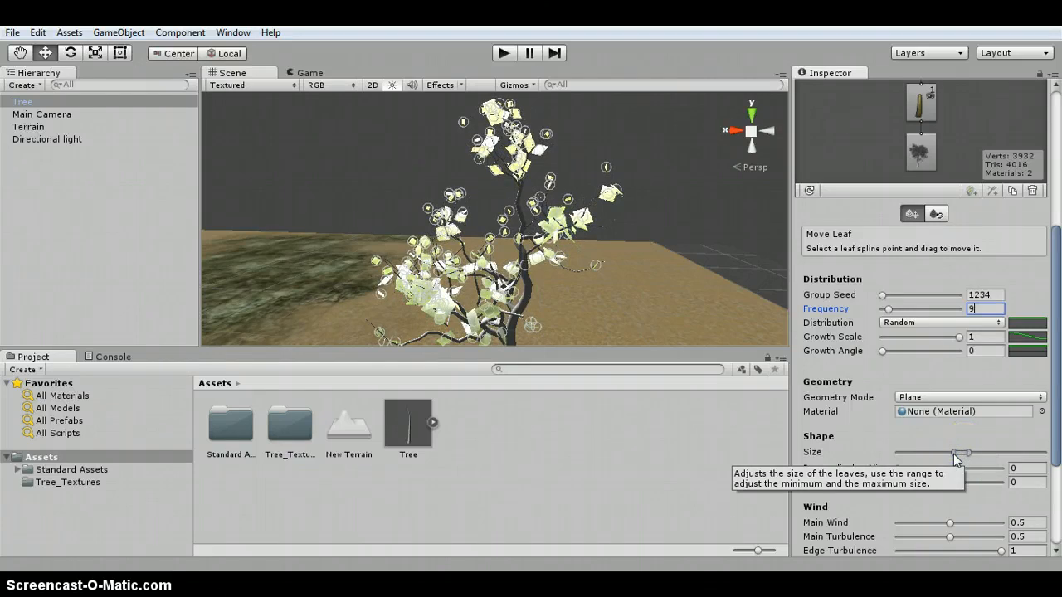
{"action": "left_click_drag", "start_coordinate": [953, 454], "coordinate": [969, 454]}
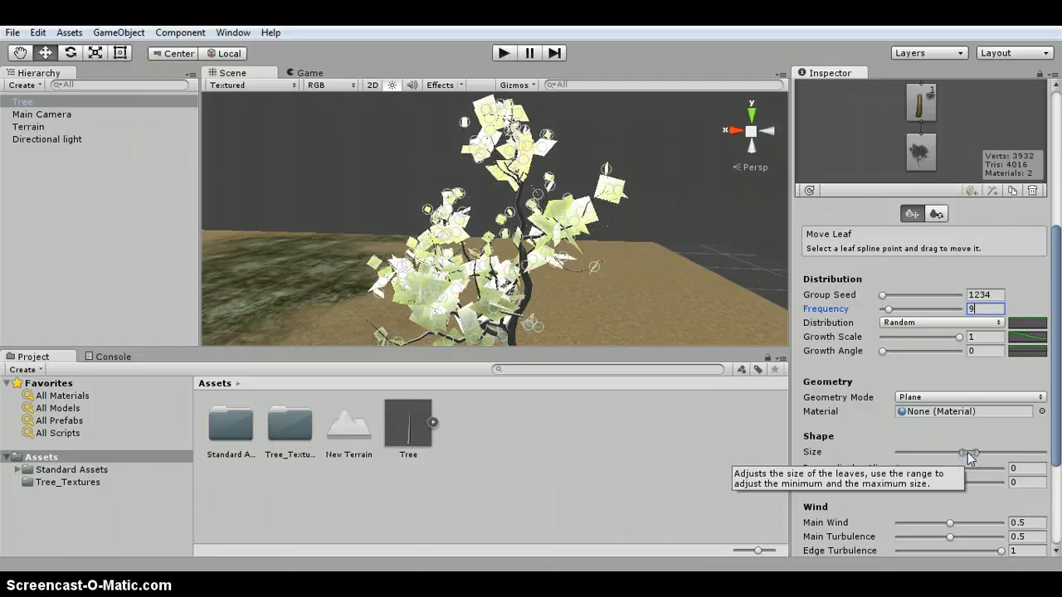
- Deselect the tree and orbit the scene view to inspect the finished tree
{"action": "left_click", "coordinate": [343, 158]}
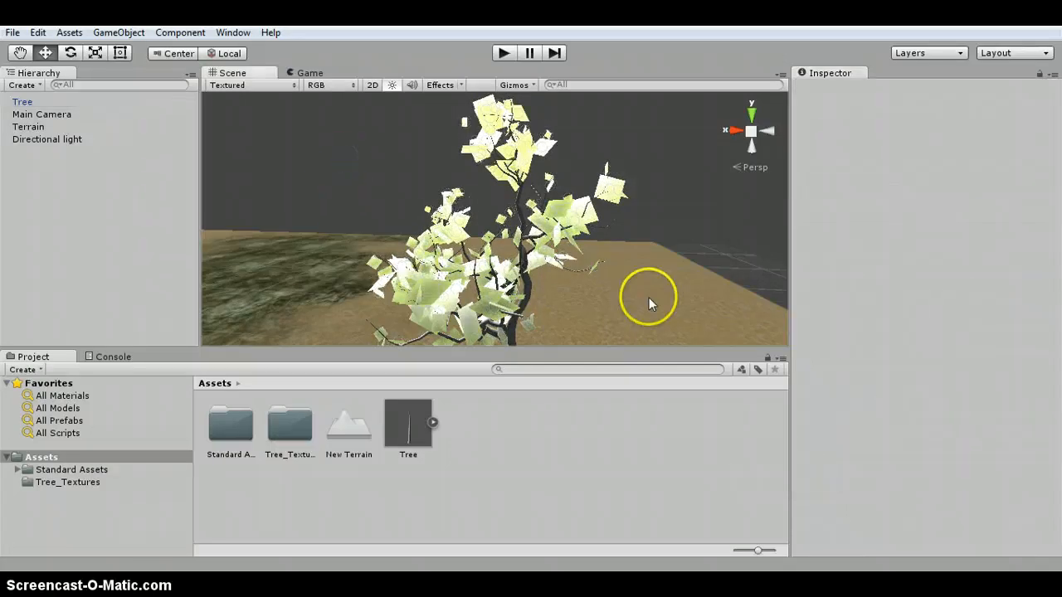
{"action": "scroll", "coordinate": [544, 295], "scroll_direction": "down", "scroll_amount": 5}
{"action": "left_click_drag", "start_coordinate": [544, 287], "coordinate": [417, 230], "text": "alt"}
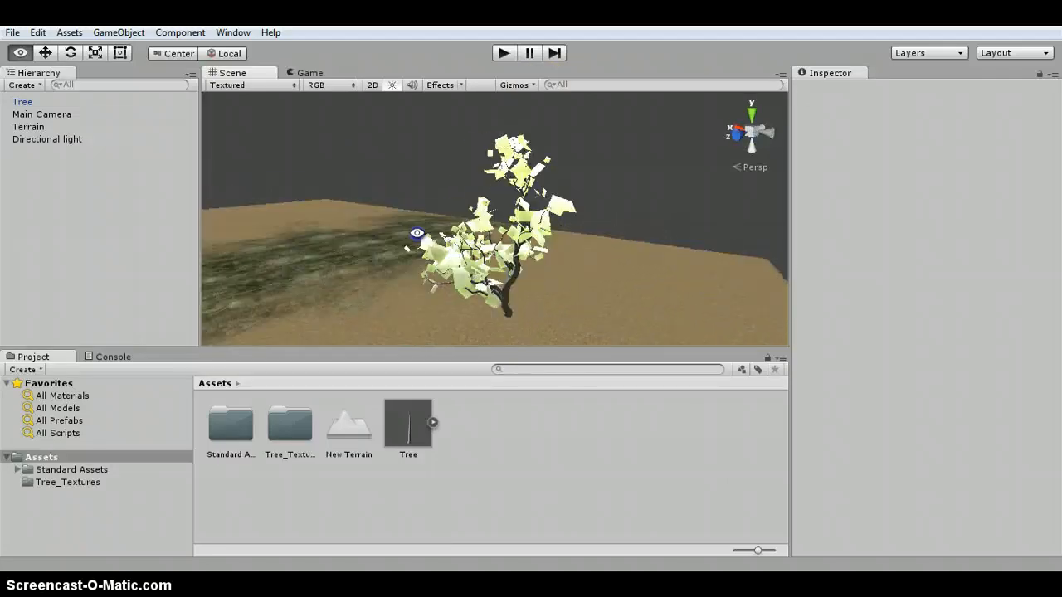
- Create a new folder inside the Assets folder
{"action": "right_click", "coordinate": [40, 457]}
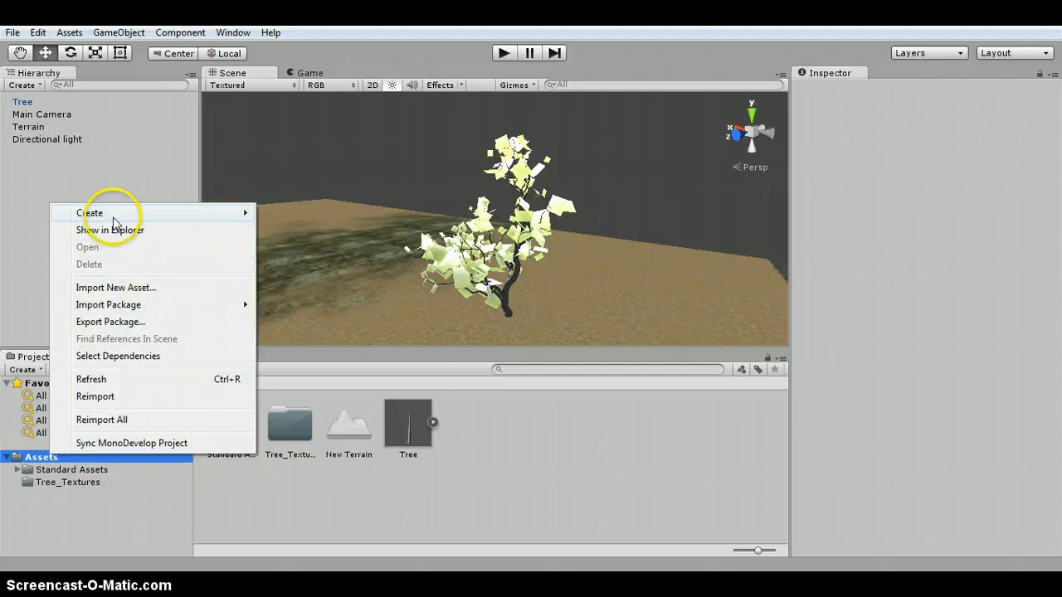
{"action": "mouse_move", "coordinate": [114, 213]}
{"action": "left_click", "coordinate": [320, 212]}
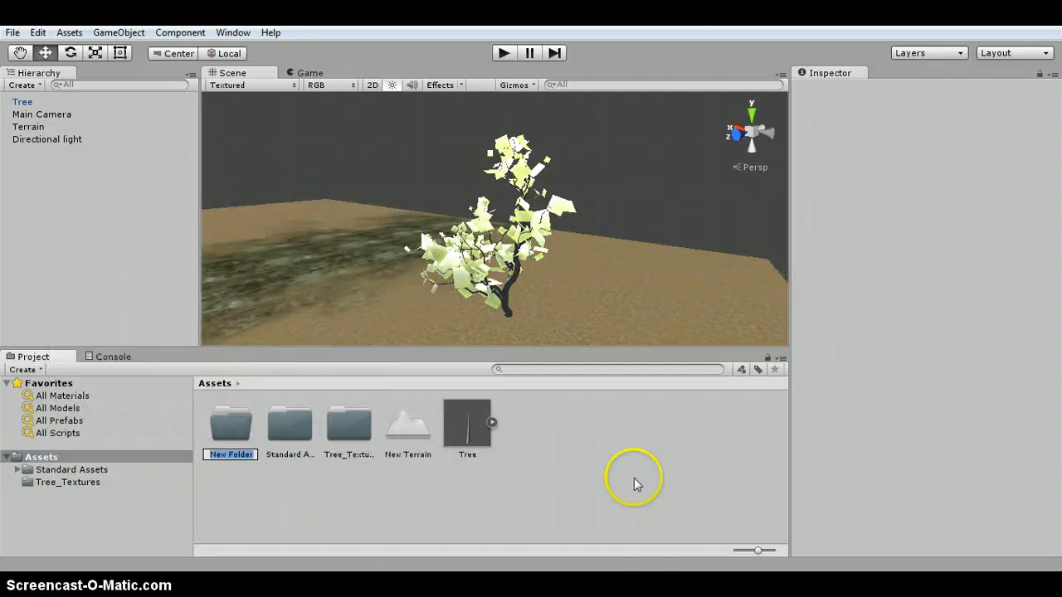
- Name the new folder materials and open it
{"action": "type", "text": "materials"}
{"action": "key", "text": "Return"}
{"action": "double_click", "coordinate": [237, 422]}
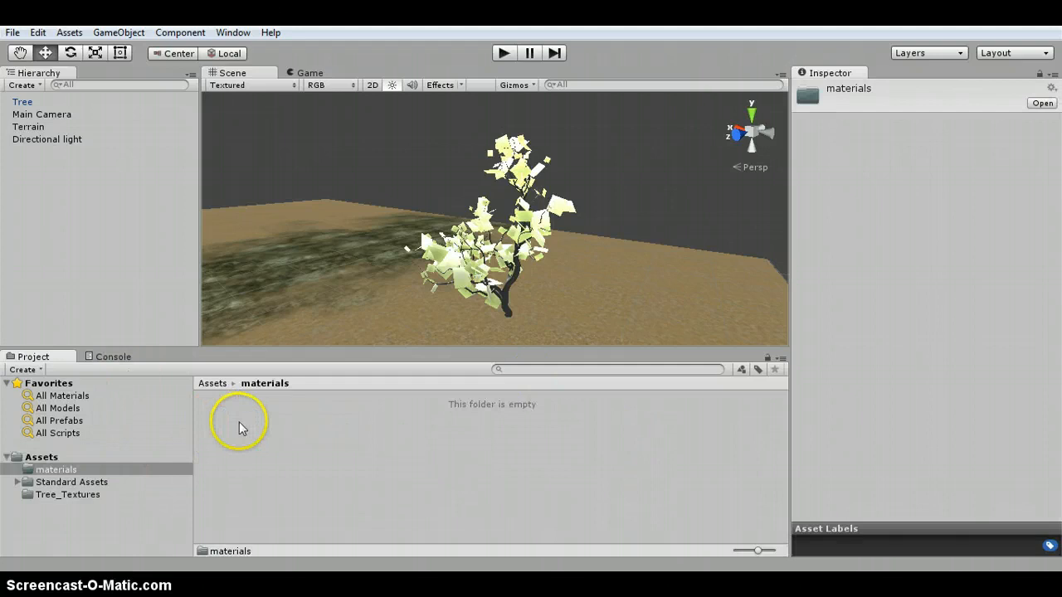
- Create a new material named bark inside the materials folder
{"action": "right_click", "coordinate": [239, 421]}
{"action": "mouse_move", "coordinate": [309, 180]}
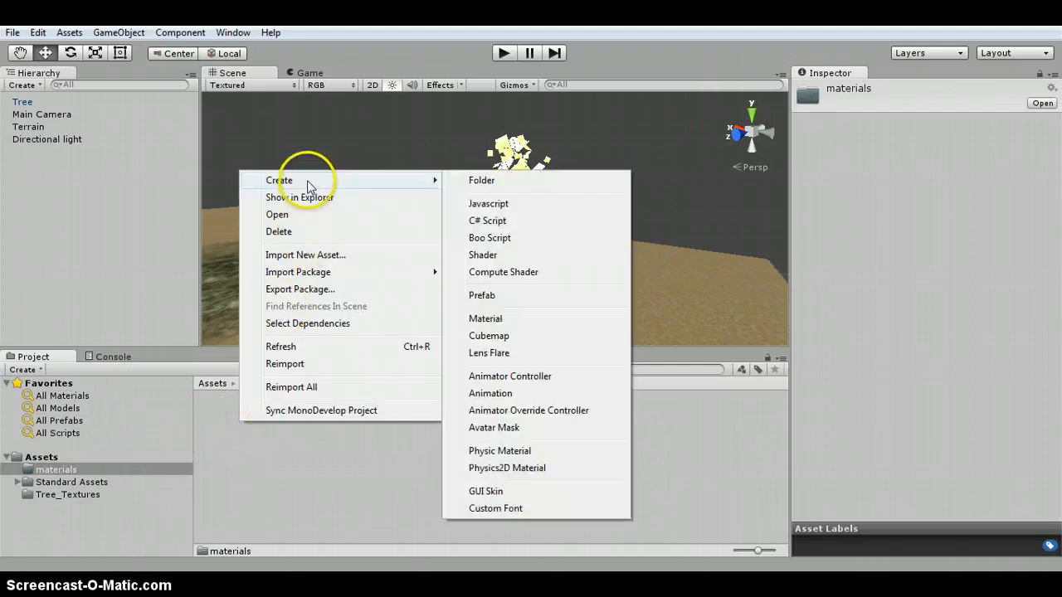
{"action": "left_click", "coordinate": [514, 322]}
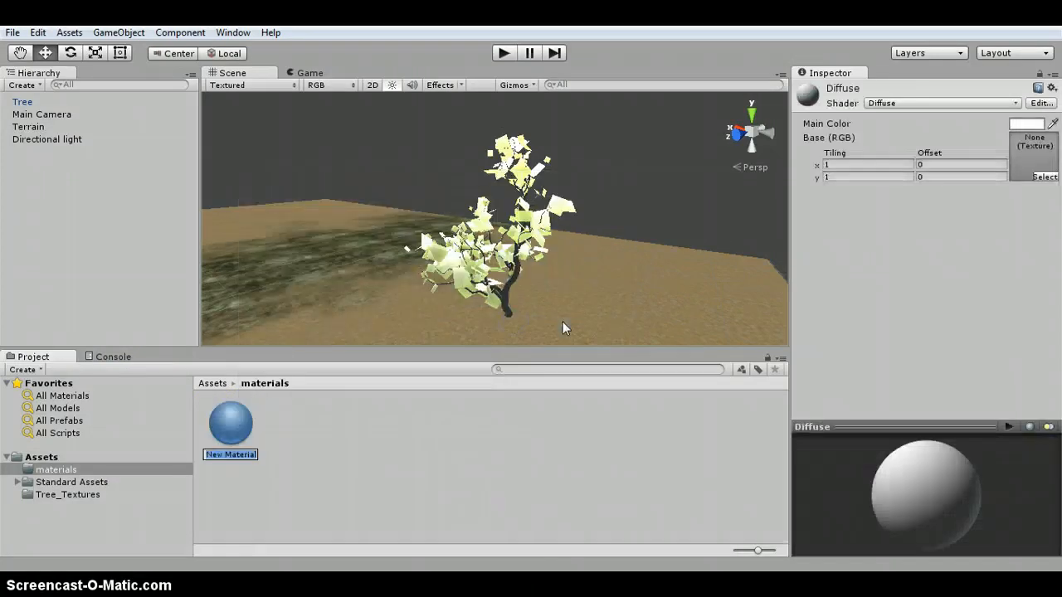
{"action": "key", "text": "Return"}
{"action": "left_click", "coordinate": [427, 418]}
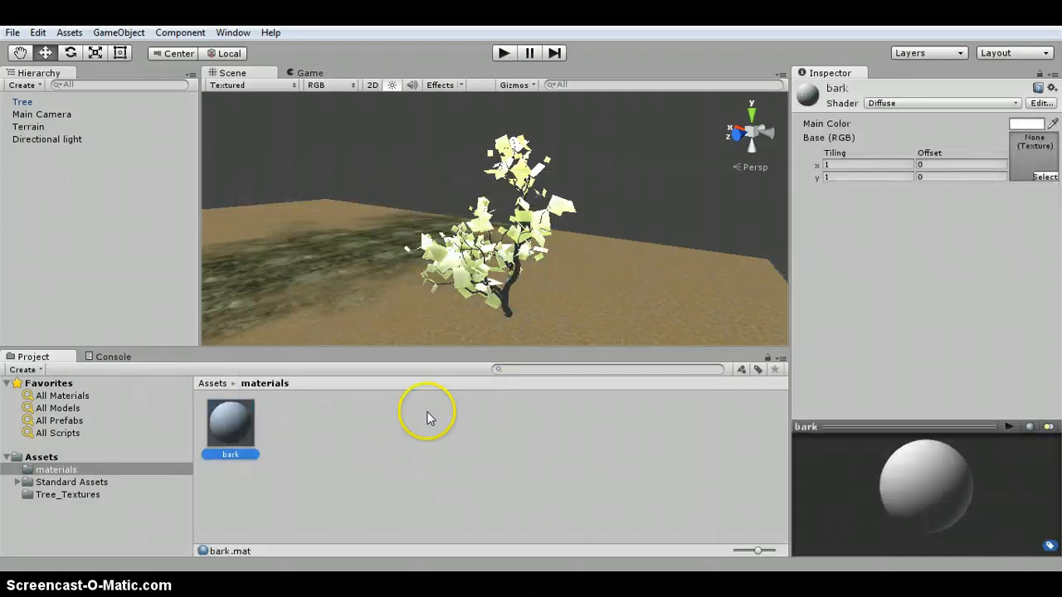
- Create a second material named leaves in the same folder
{"action": "right_click", "coordinate": [422, 450]}
{"action": "mouse_move", "coordinate": [473, 208]}
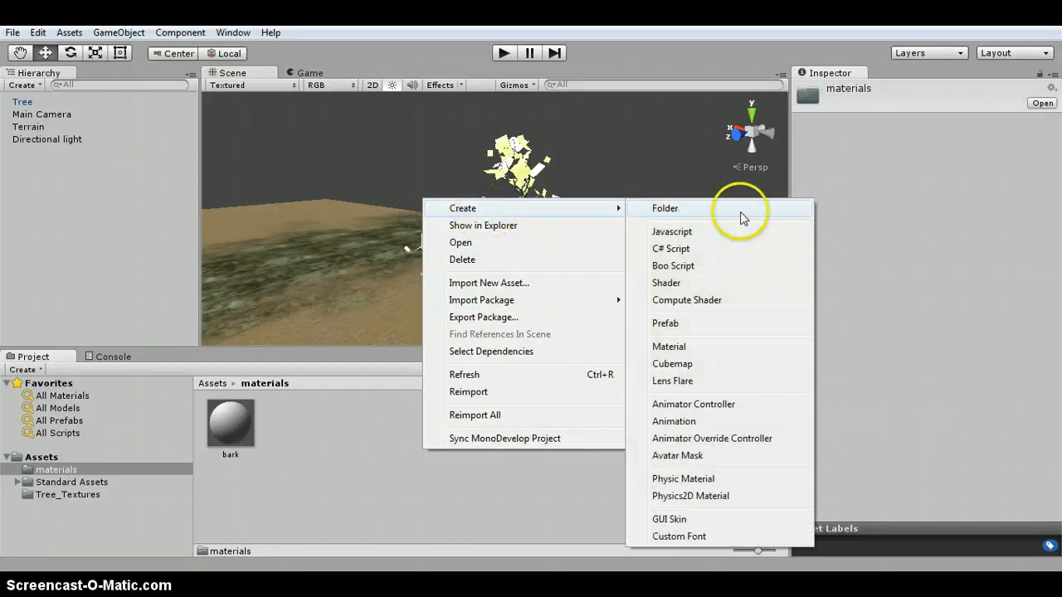
{"action": "left_click", "coordinate": [695, 349]}
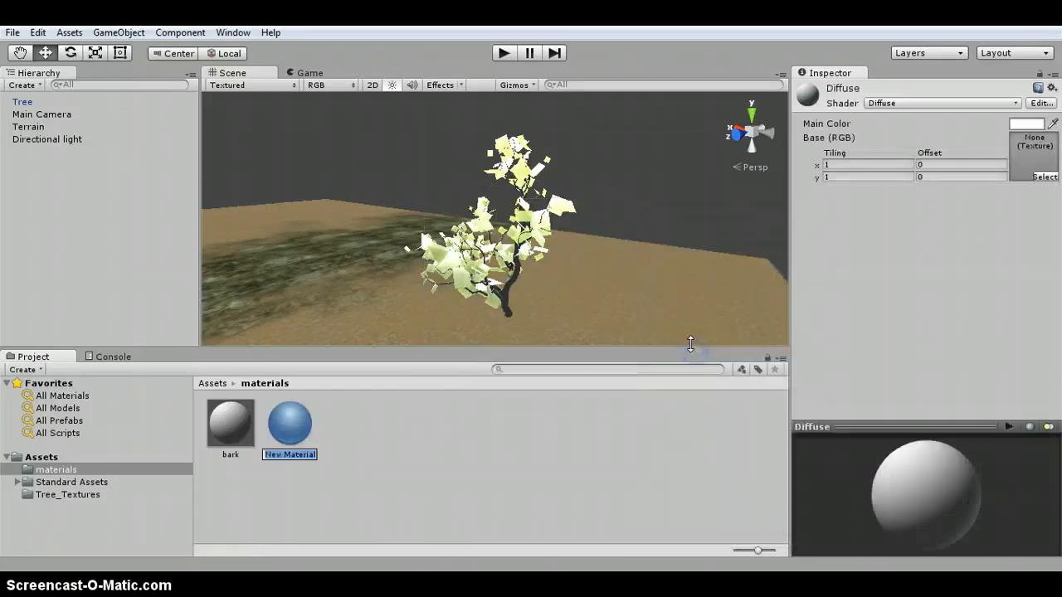
{"action": "key", "text": "Return"}
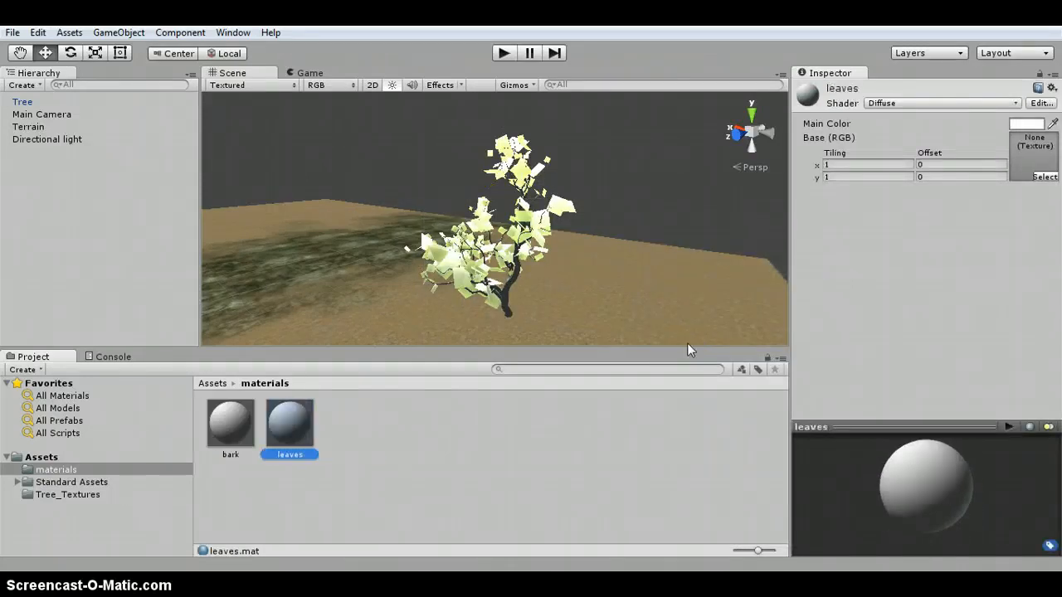
{"action": "left_click", "coordinate": [294, 455]}
{"action": "left_click", "coordinate": [231, 422]}
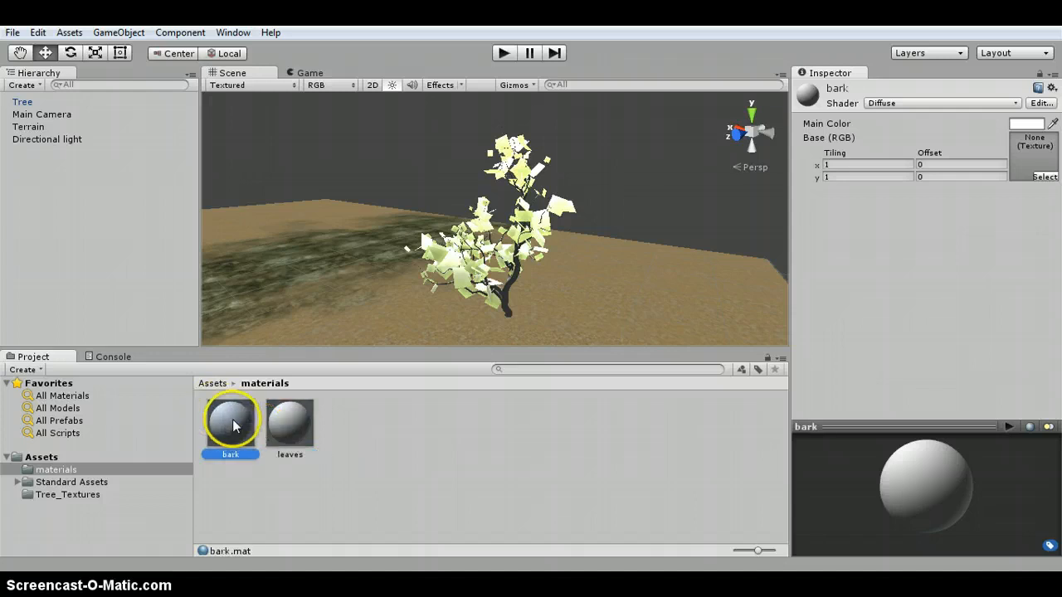
{"action": "left_click", "coordinate": [72, 32]}
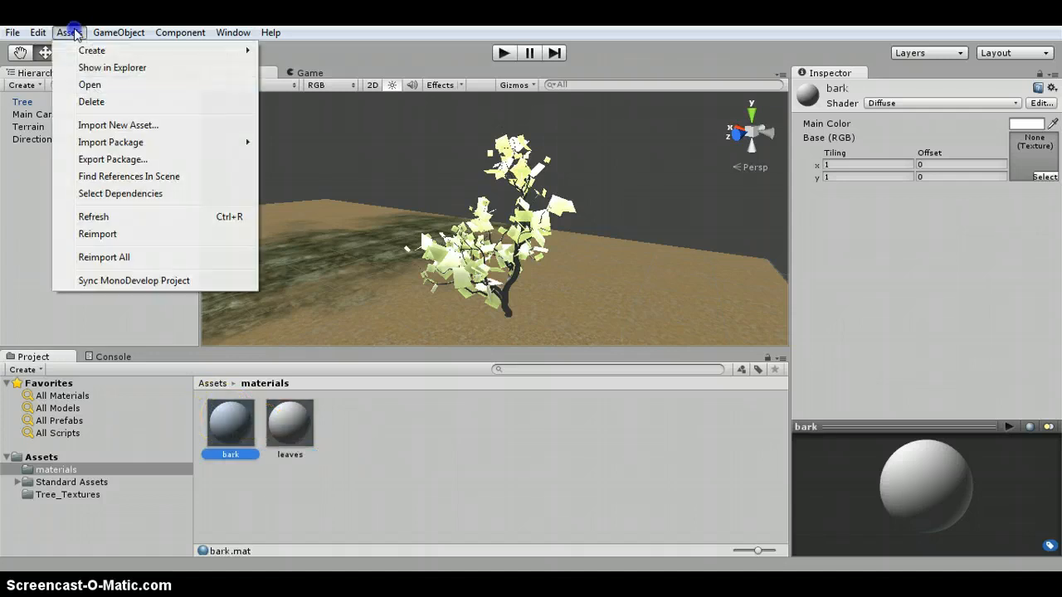
{"action": "mouse_move", "coordinate": [185, 142]}
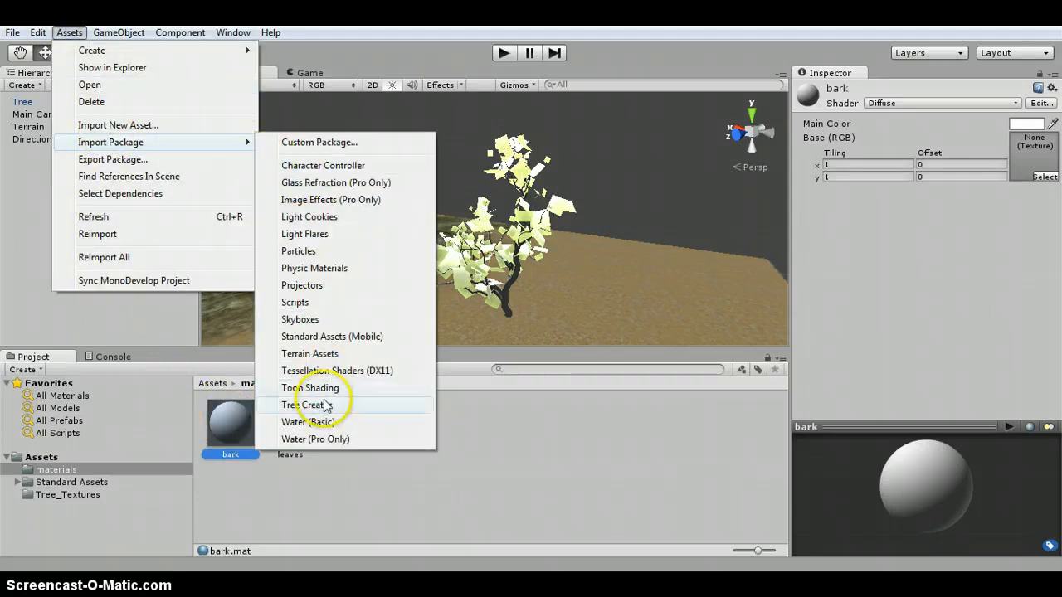
{"action": "left_click", "coordinate": [474, 520]}
- Set the bark material's base texture to the ScotsPine bark texture
{"action": "left_click", "coordinate": [249, 425]}
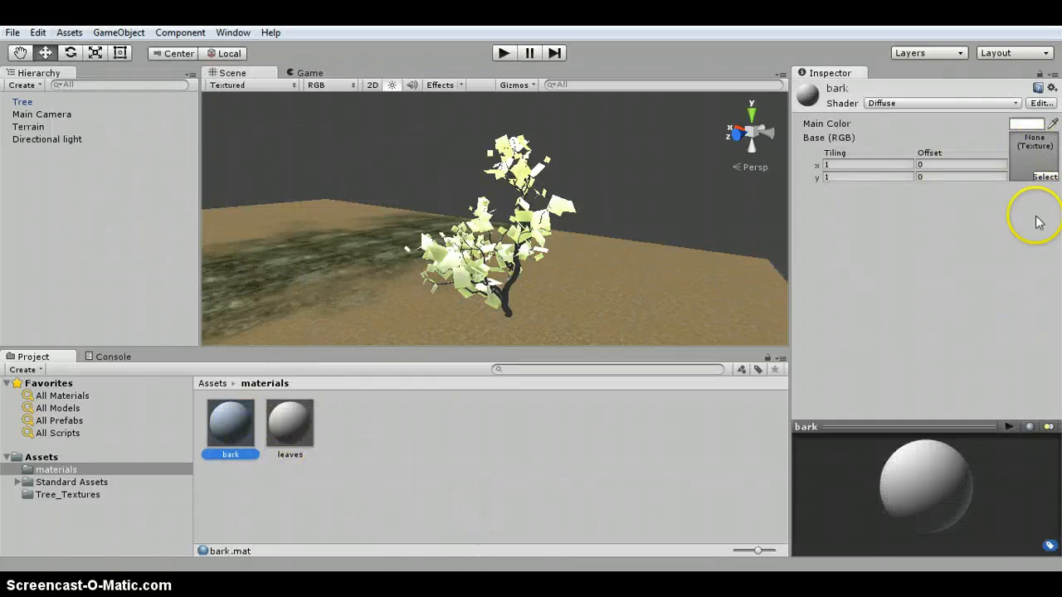
{"action": "left_click", "coordinate": [1044, 177]}
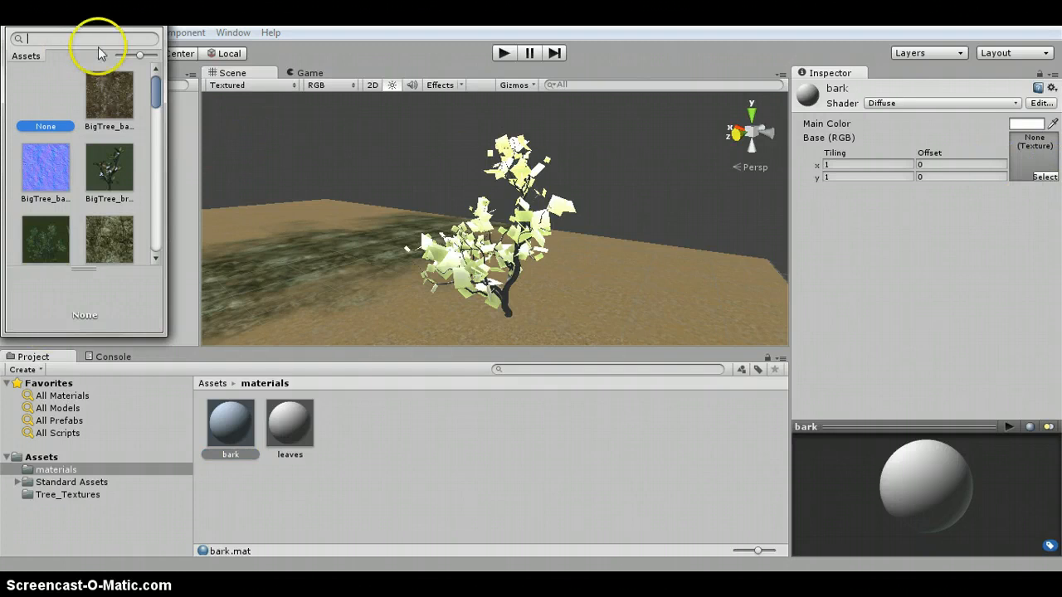
{"action": "left_click_drag", "start_coordinate": [156, 97], "coordinate": [133, 193]}
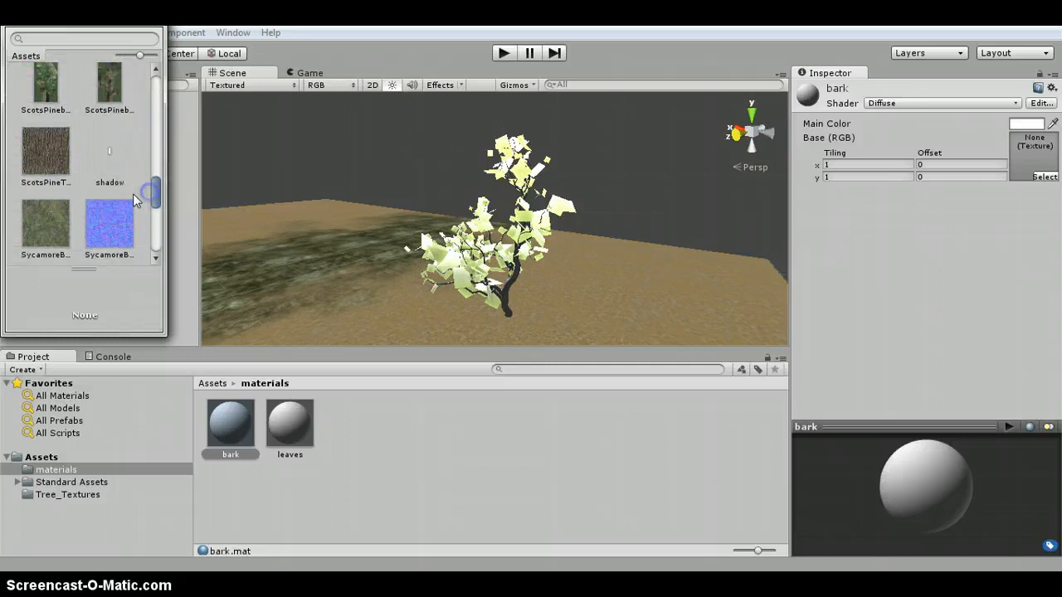
{"action": "double_click", "coordinate": [47, 162]}
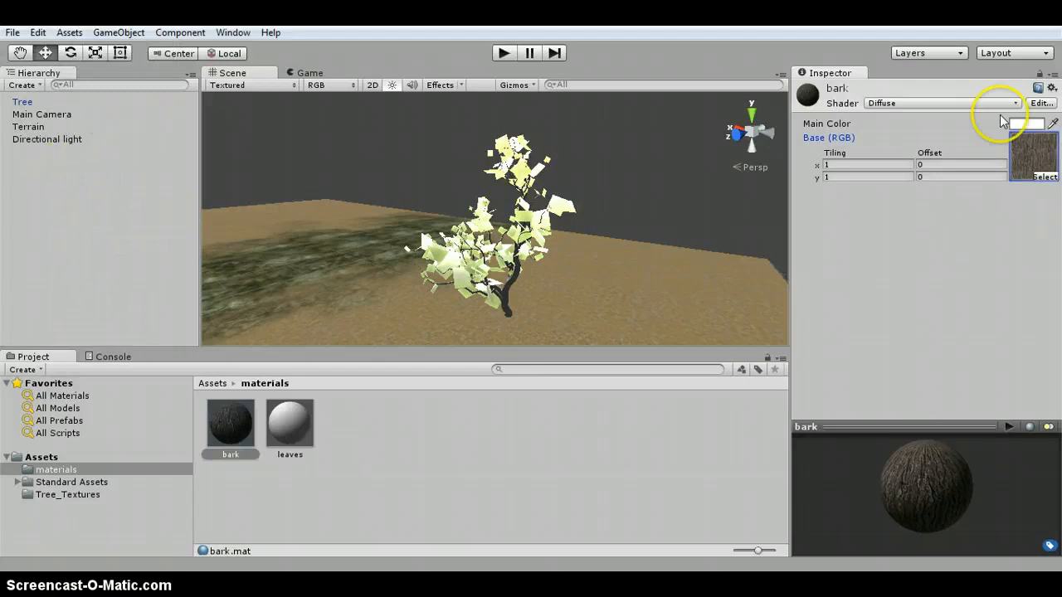
- Change the bark material's shader to Nature/Tree Creator Bark
{"action": "left_click", "coordinate": [902, 103]}
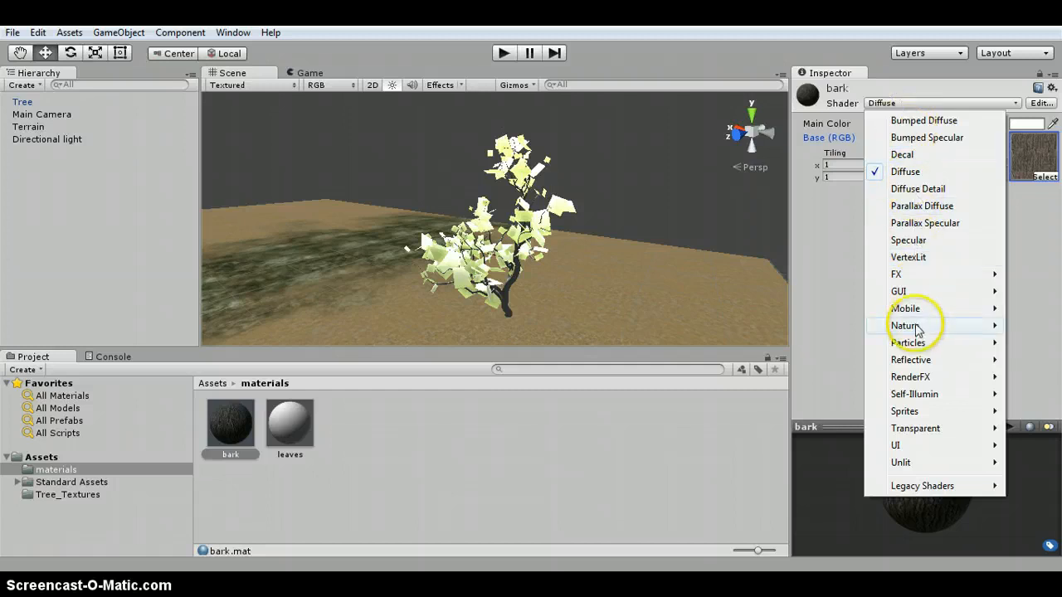
{"action": "mouse_move", "coordinate": [920, 327]}
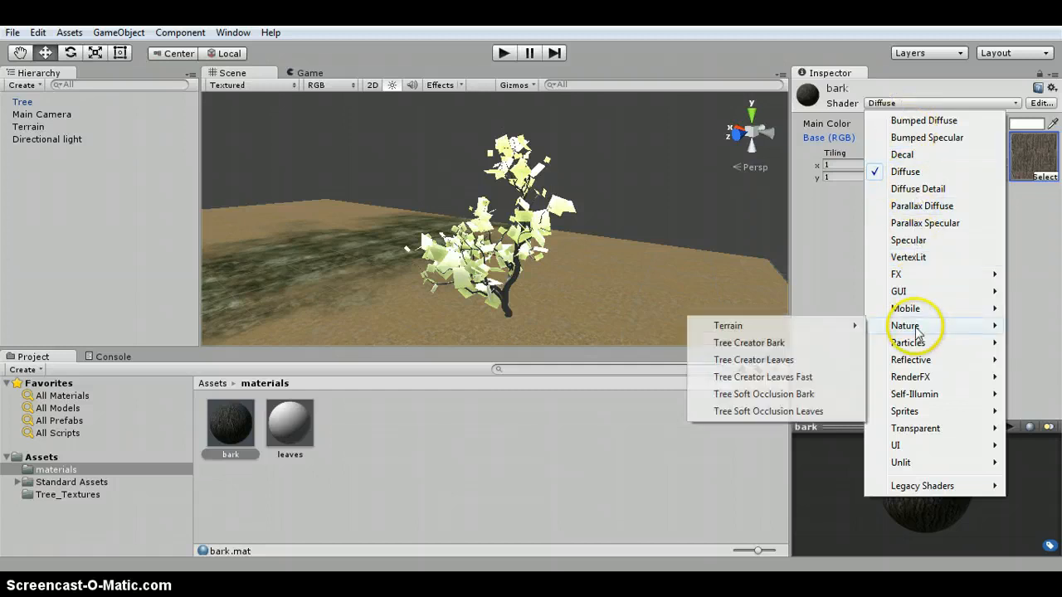
{"action": "left_click", "coordinate": [802, 343]}
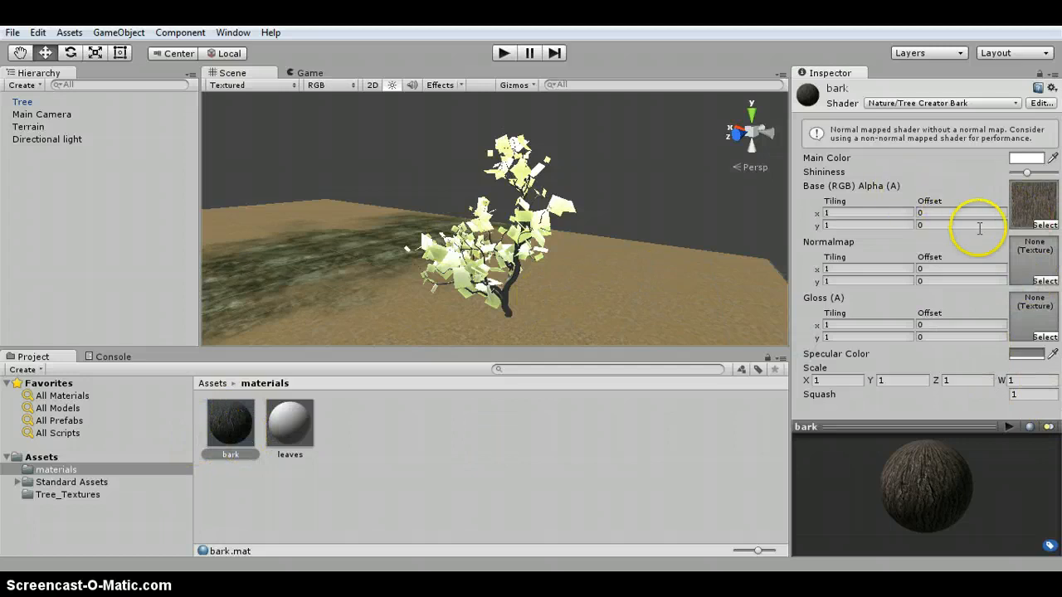
- Assign the BigTree bark normal map to the bark material's Normalmap slot
{"action": "left_click", "coordinate": [1043, 283]}
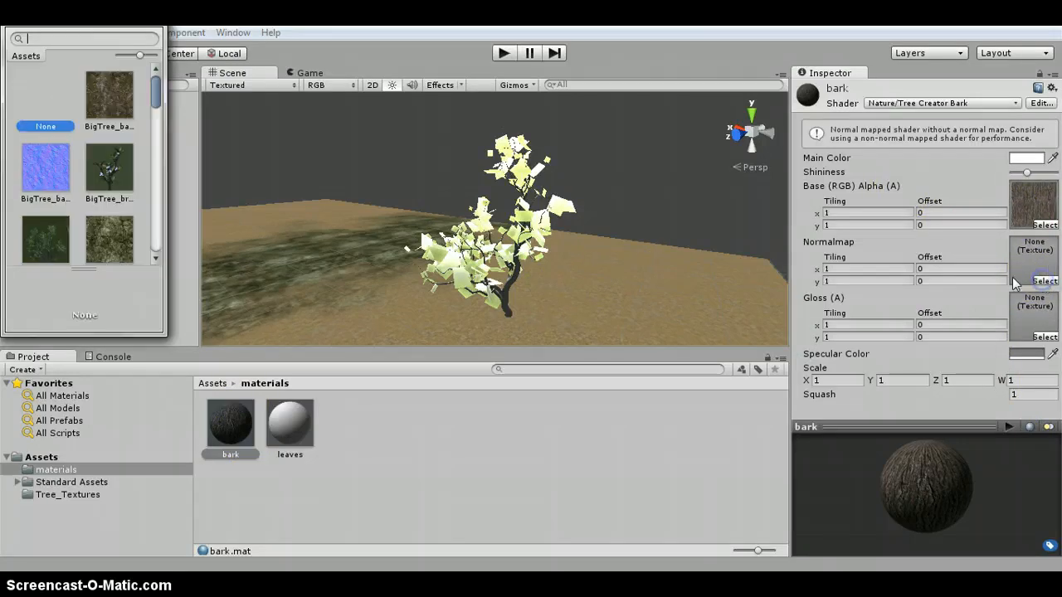
{"action": "double_click", "coordinate": [50, 163]}
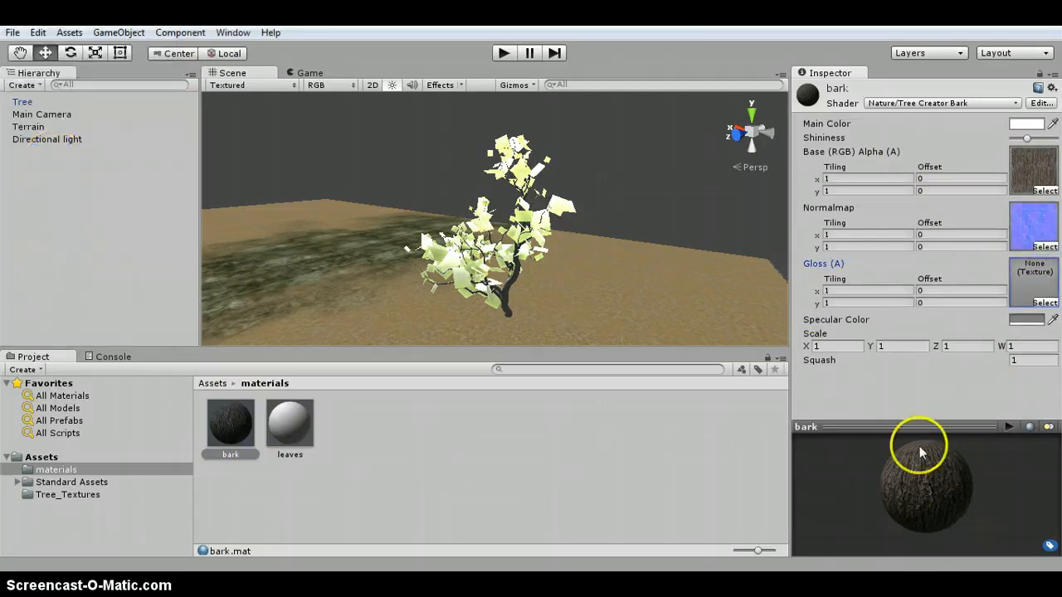
- Assign a white gloss texture to the bark material's Gloss slot
{"action": "left_click_drag", "start_coordinate": [920, 448], "coordinate": [975, 478]}
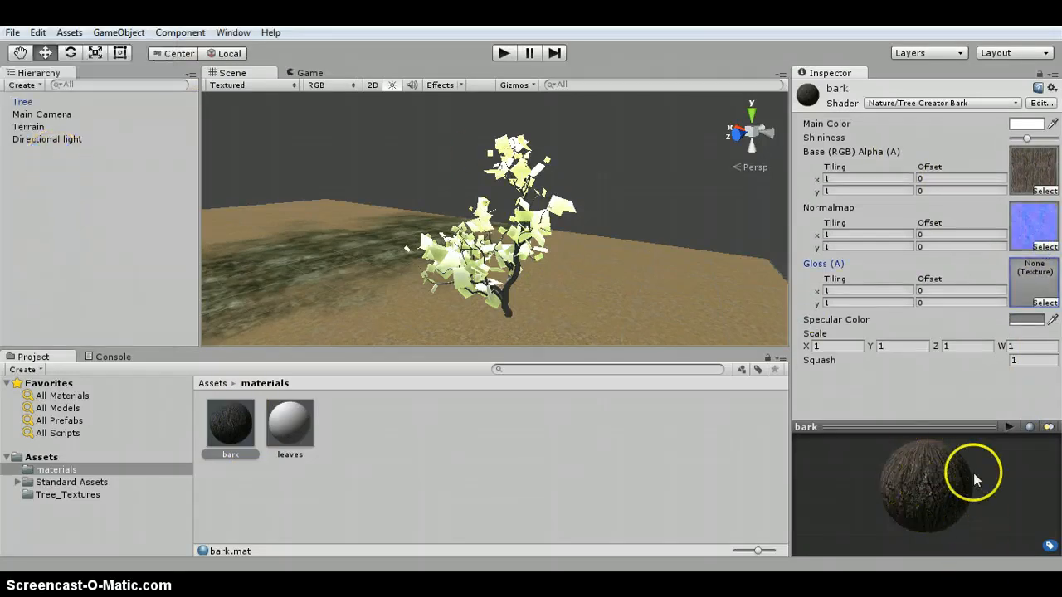
{"action": "left_click", "coordinate": [1042, 300]}
{"action": "scroll", "coordinate": [83, 177], "scroll_direction": "down", "scroll_amount": 1}
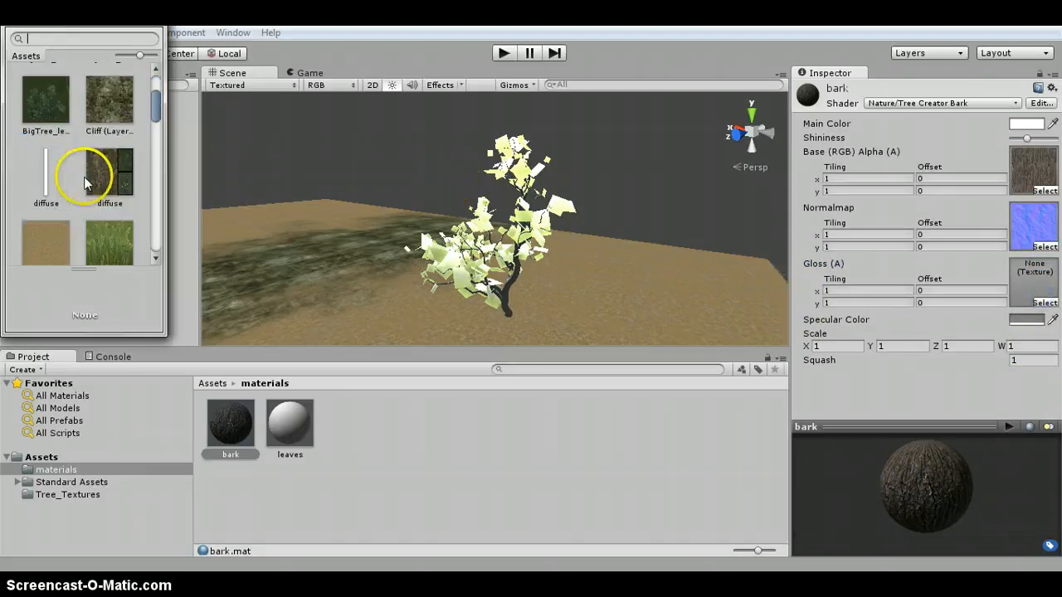
{"action": "double_click", "coordinate": [42, 175]}
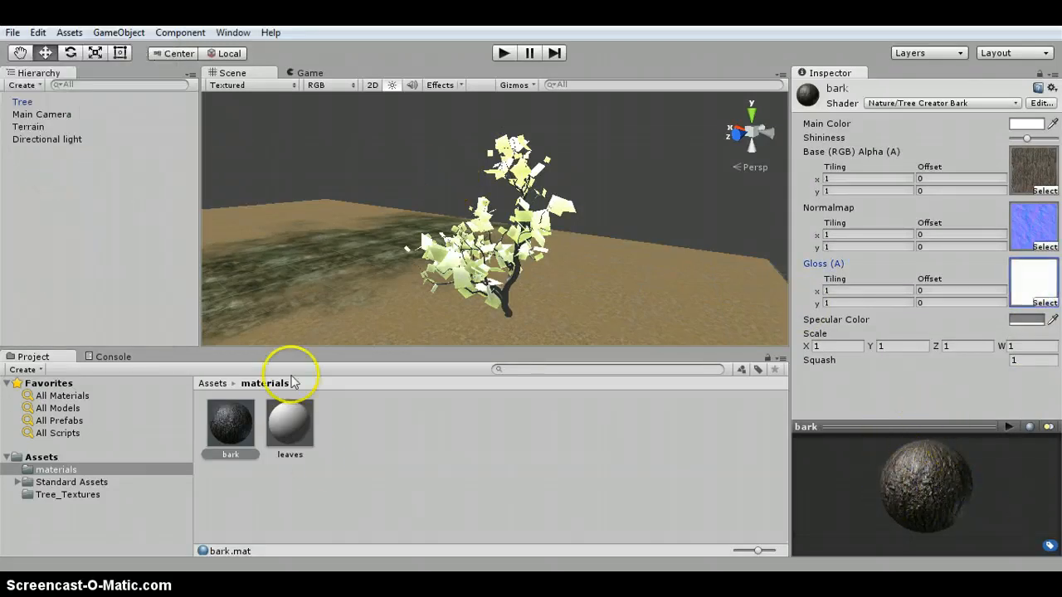
- Try two ScotsPine branch textures as the leaves material's base texture
{"action": "left_click", "coordinate": [294, 422]}
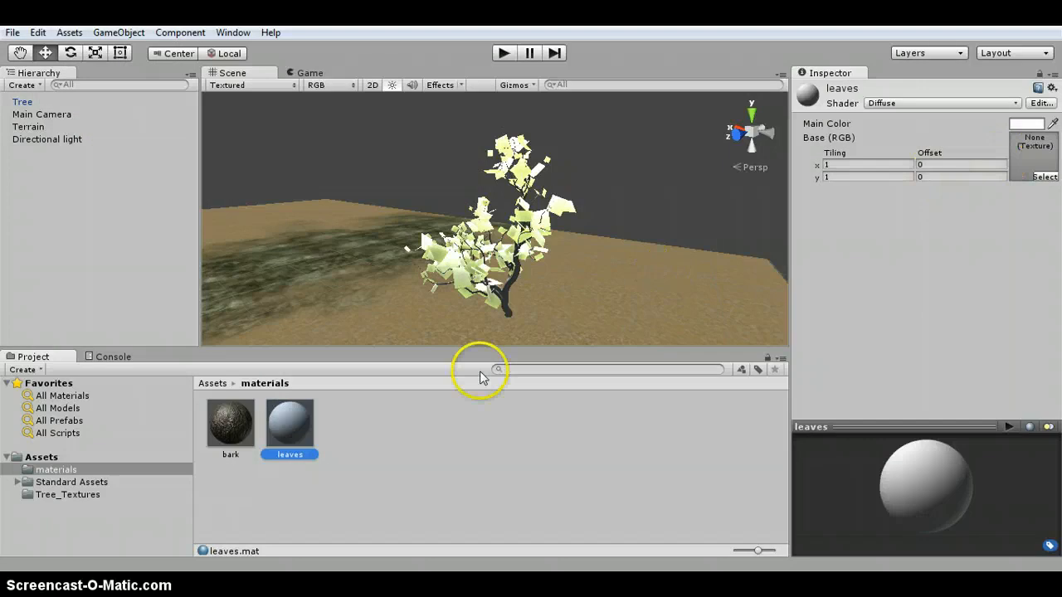
{"action": "left_click", "coordinate": [1034, 177]}
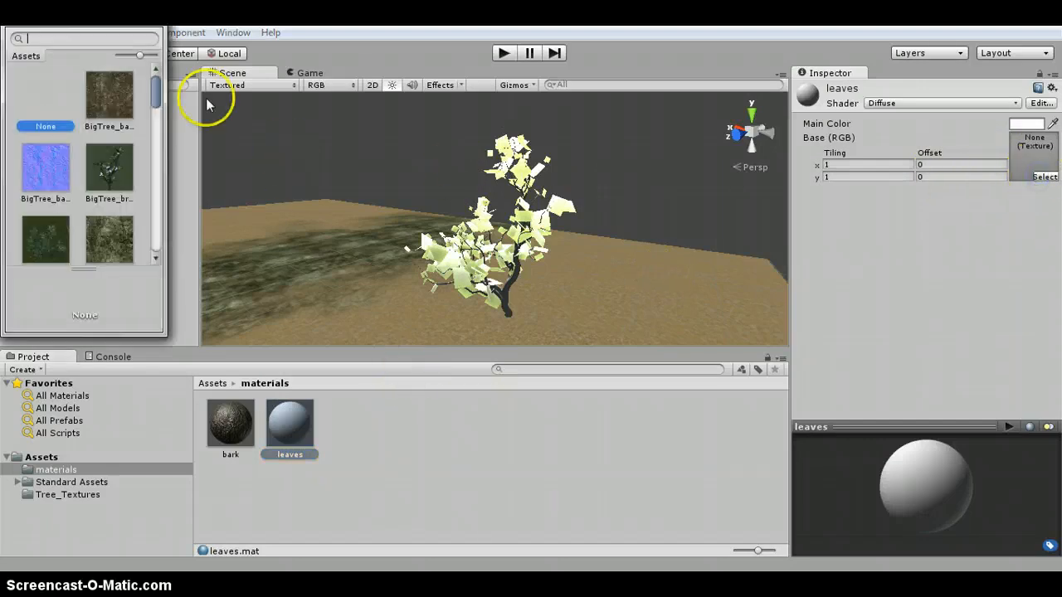
{"action": "left_click_drag", "start_coordinate": [155, 114], "coordinate": [156, 188]}
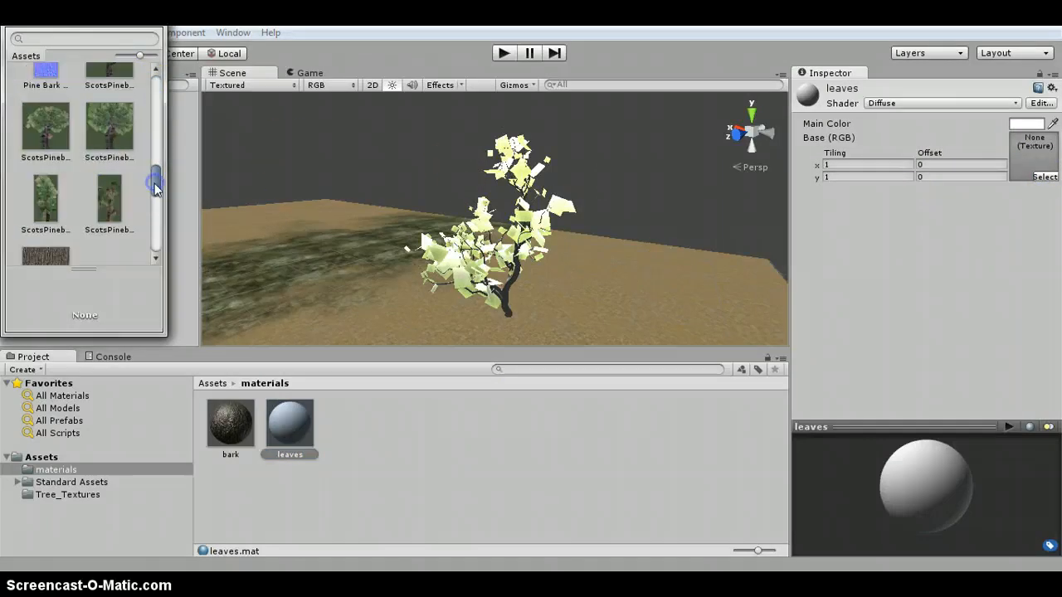
{"action": "double_click", "coordinate": [37, 116]}
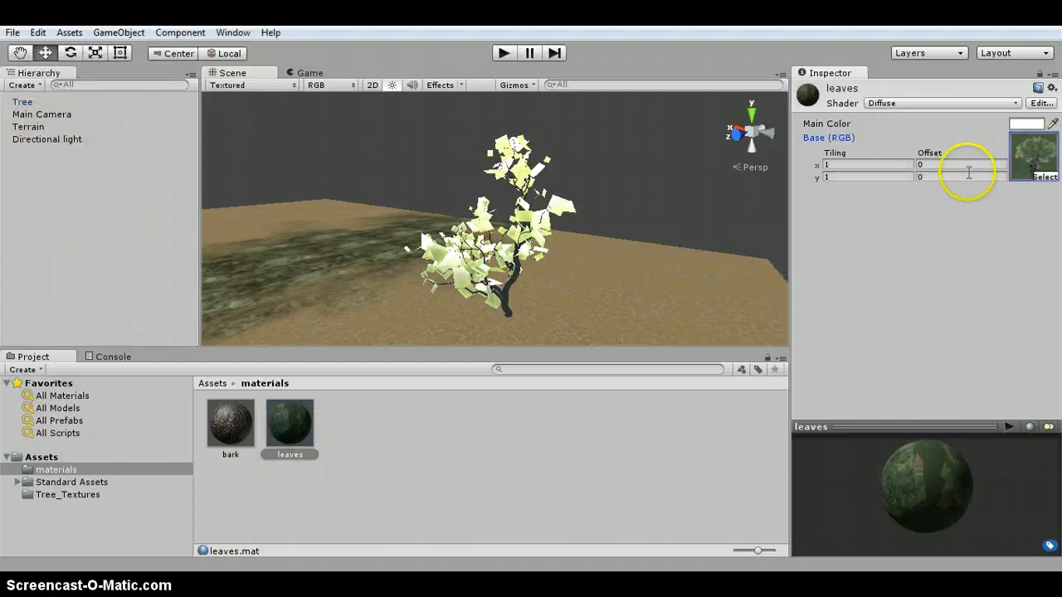
{"action": "left_click", "coordinate": [1040, 177]}
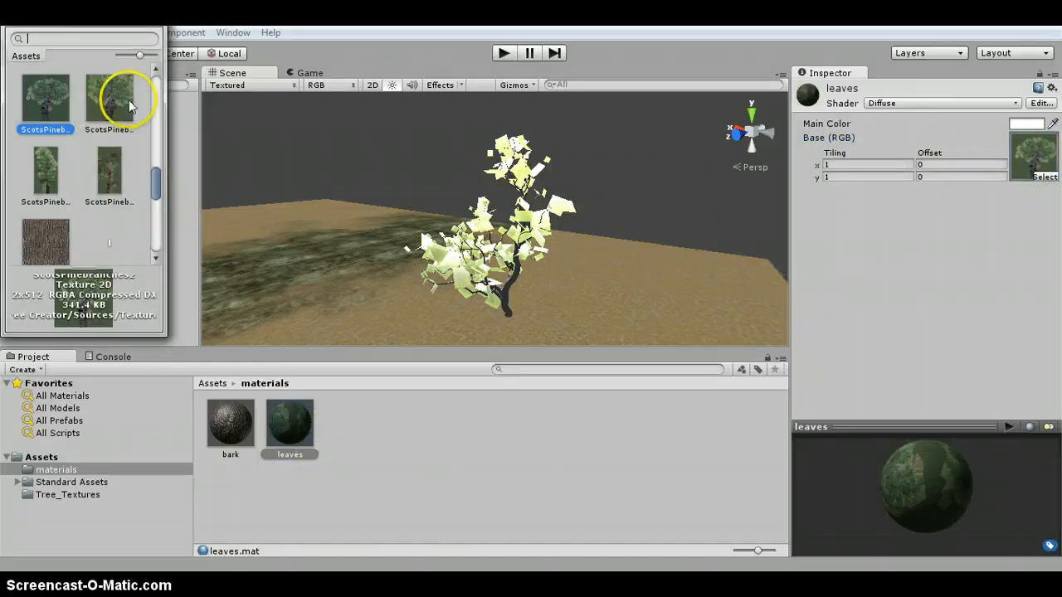
{"action": "scroll", "coordinate": [91, 157], "scroll_direction": "up", "scroll_amount": 2}
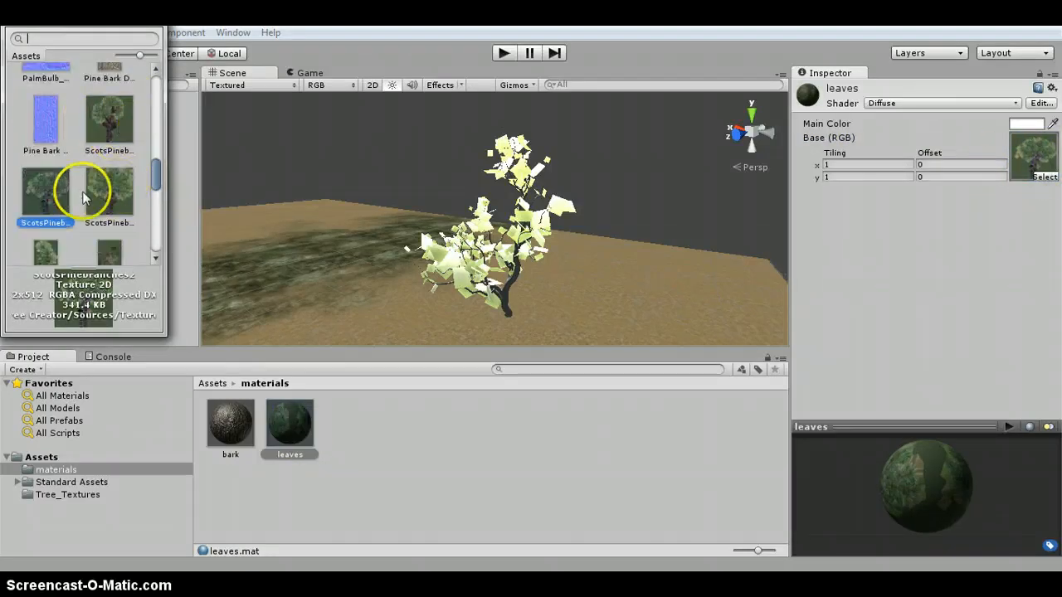
{"action": "left_click", "coordinate": [106, 194]}
{"action": "double_click", "coordinate": [106, 195]}
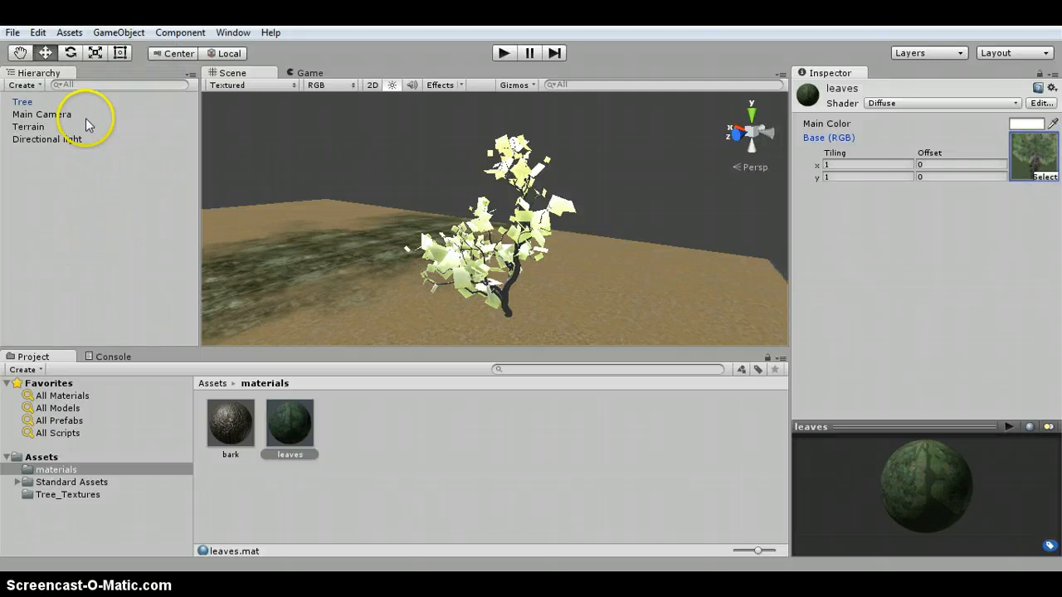
- Set the leaves material's base texture to a green leaf texture
{"action": "left_click", "coordinate": [1039, 177]}
{"action": "scroll", "coordinate": [107, 204], "scroll_direction": "down", "scroll_amount": 3}
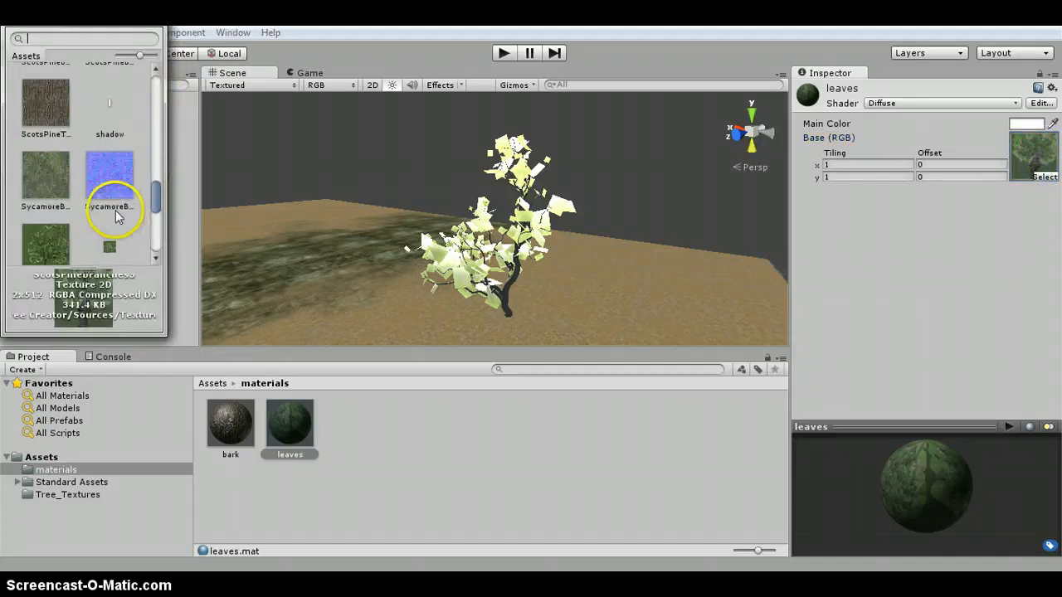
{"action": "left_click", "coordinate": [47, 163]}
{"action": "double_click", "coordinate": [50, 165]}
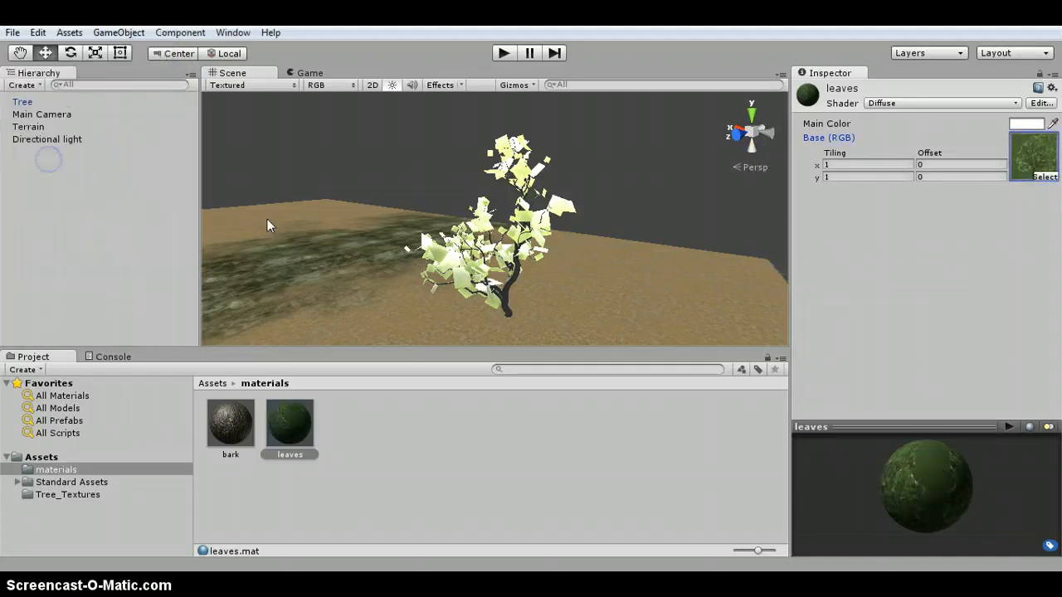
- Change the leaves material's shader to Nature/Tree Creator Leaves
{"action": "left_click", "coordinate": [977, 103]}
{"action": "mouse_move", "coordinate": [916, 332]}
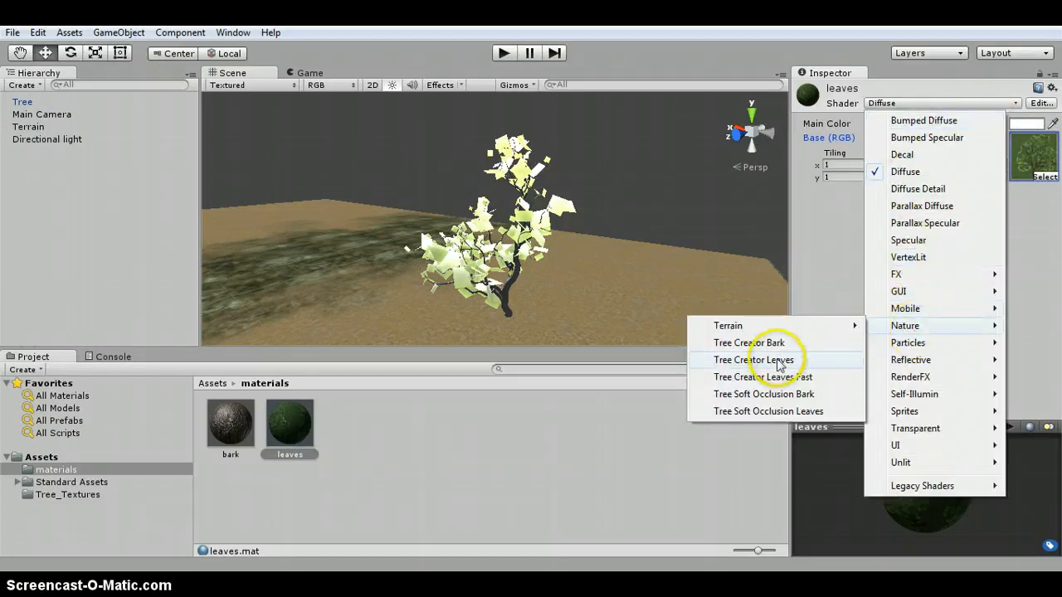
{"action": "left_click", "coordinate": [814, 359]}
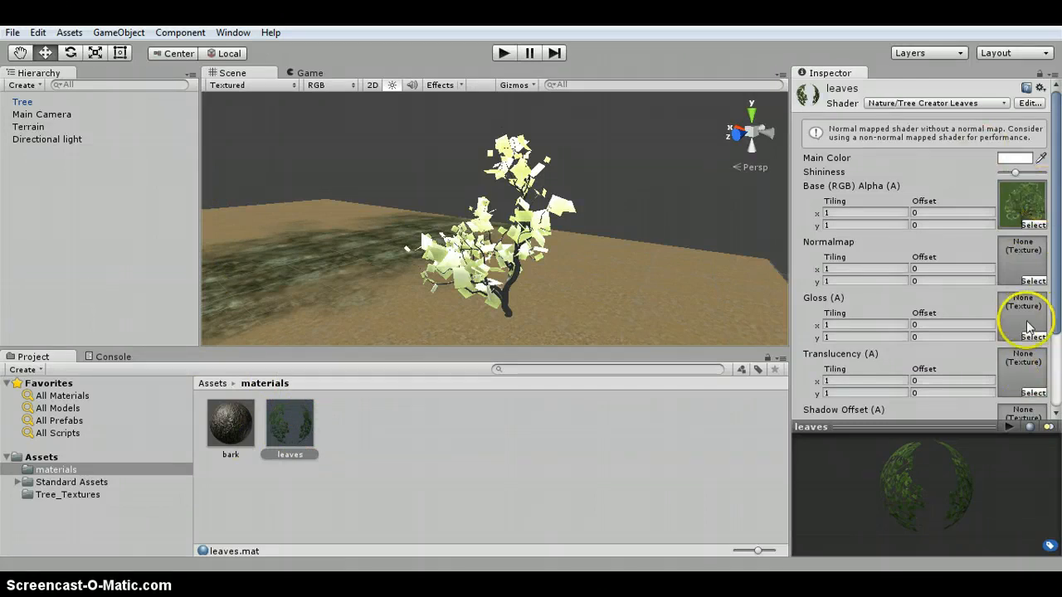
- Assign the BigTree bark normal map to the leaves material's Normalmap slot and a white texture to its Gloss slot
{"action": "left_click", "coordinate": [1033, 282]}
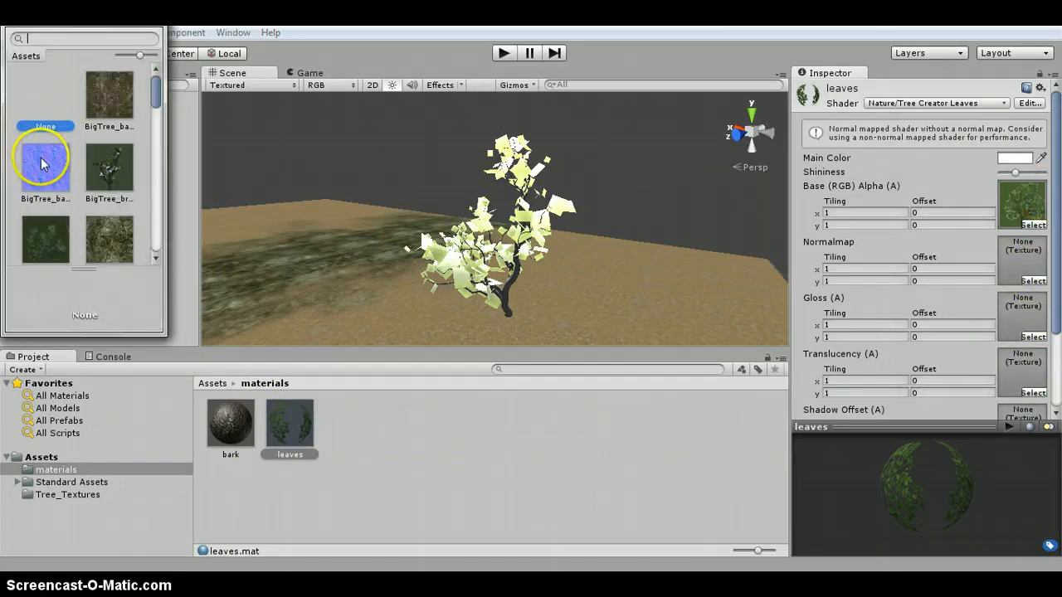
{"action": "double_click", "coordinate": [41, 157]}
{"action": "left_click", "coordinate": [1032, 302]}
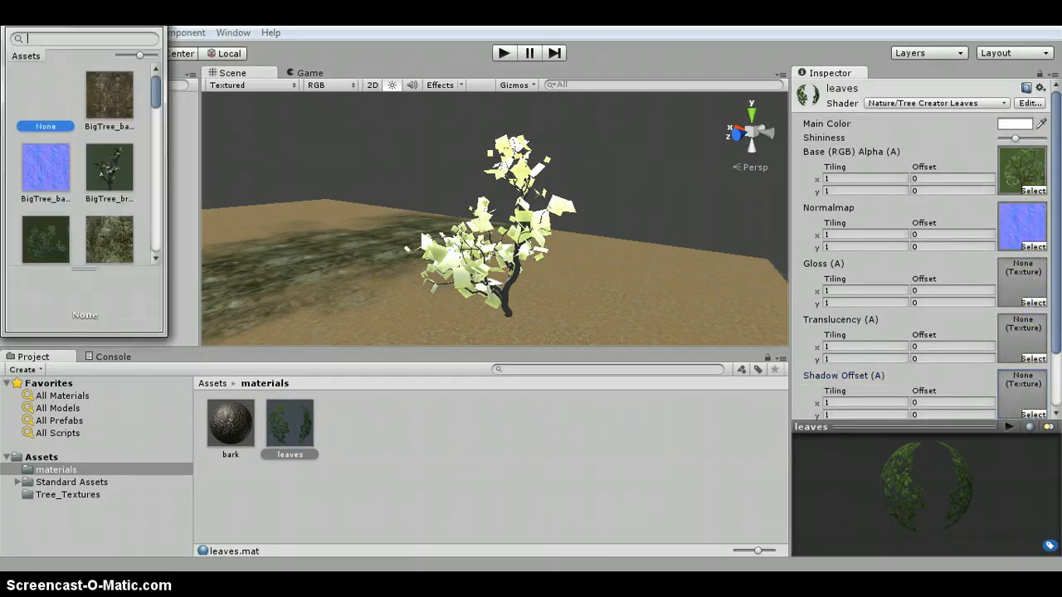
{"action": "scroll", "coordinate": [53, 235], "scroll_direction": "down", "scroll_amount": 3}
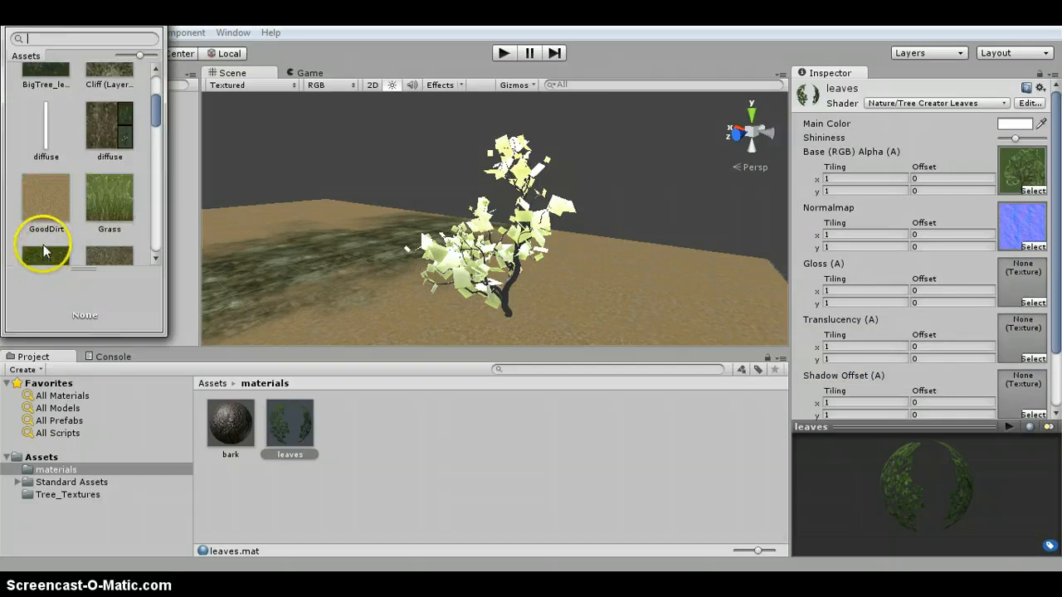
{"action": "double_click", "coordinate": [42, 137]}
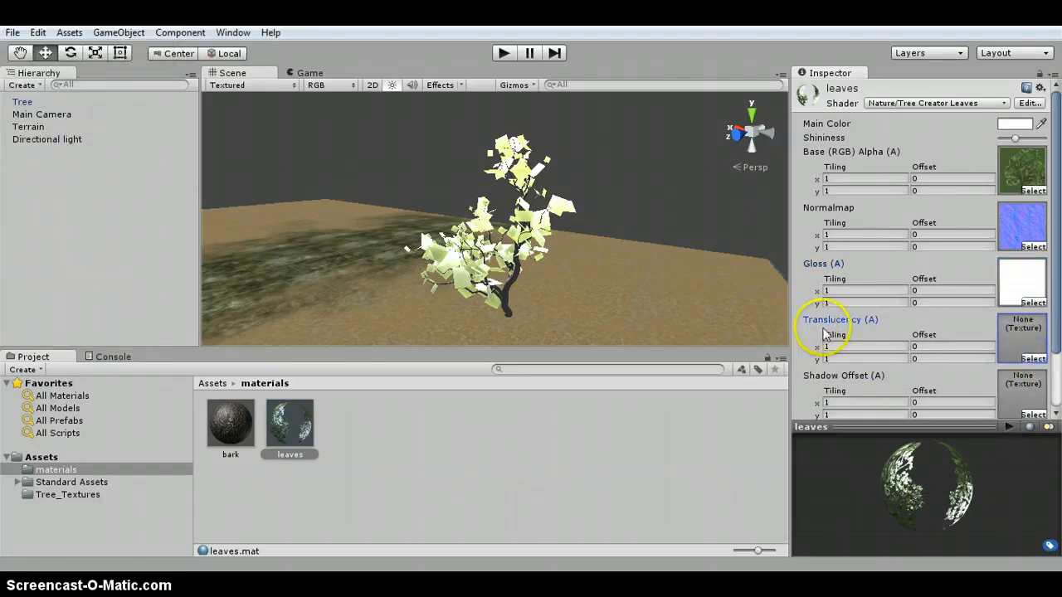
- Assign a blue texture to the leaves material's Translucency slot
{"action": "left_click", "coordinate": [1033, 359]}
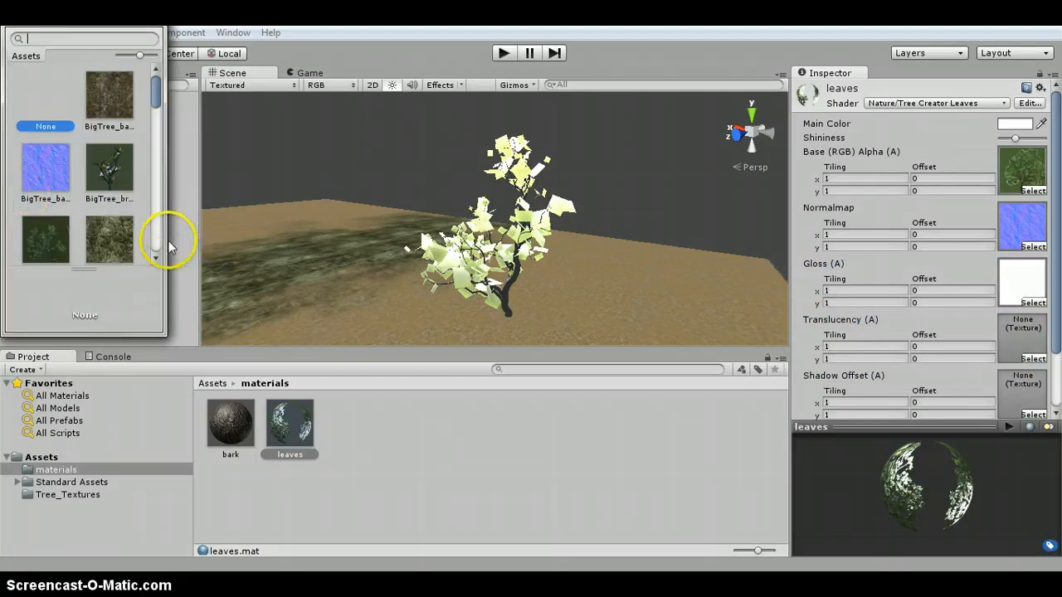
{"action": "scroll", "coordinate": [126, 223], "scroll_direction": "down", "scroll_amount": 5}
{"action": "scroll", "coordinate": [125, 222], "scroll_direction": "down", "scroll_amount": 8}
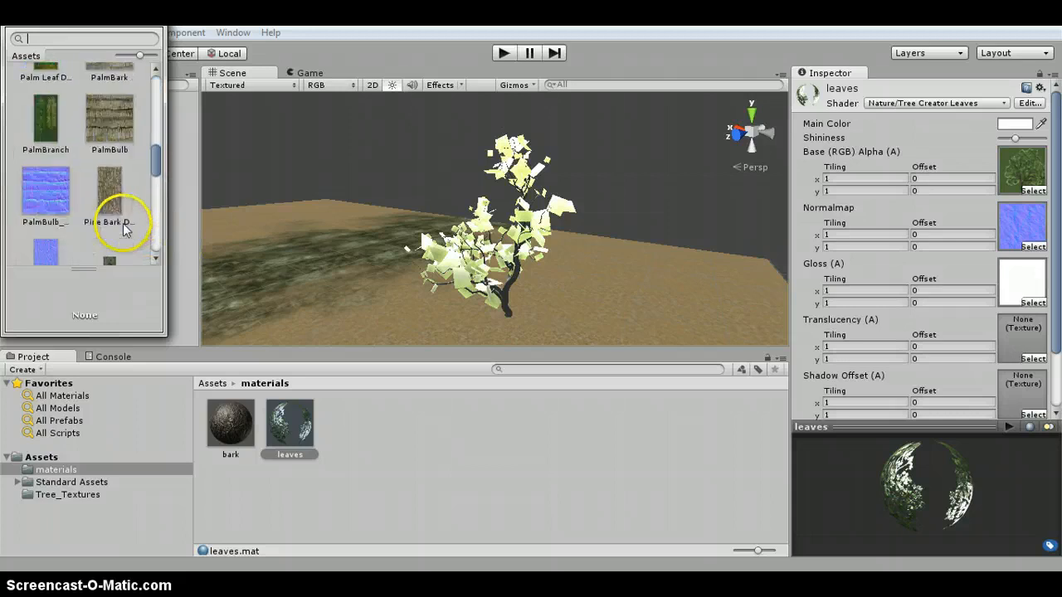
{"action": "double_click", "coordinate": [108, 136]}
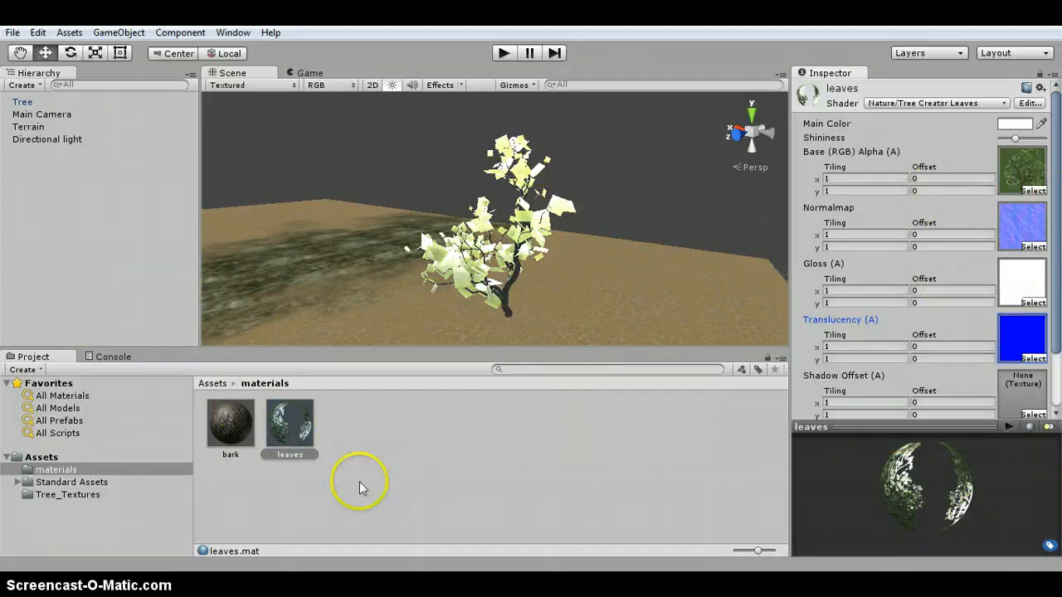
- Import the mossbark image from the desktop into the project's Assets folder
{"action": "left_click", "coordinate": [239, 428]}
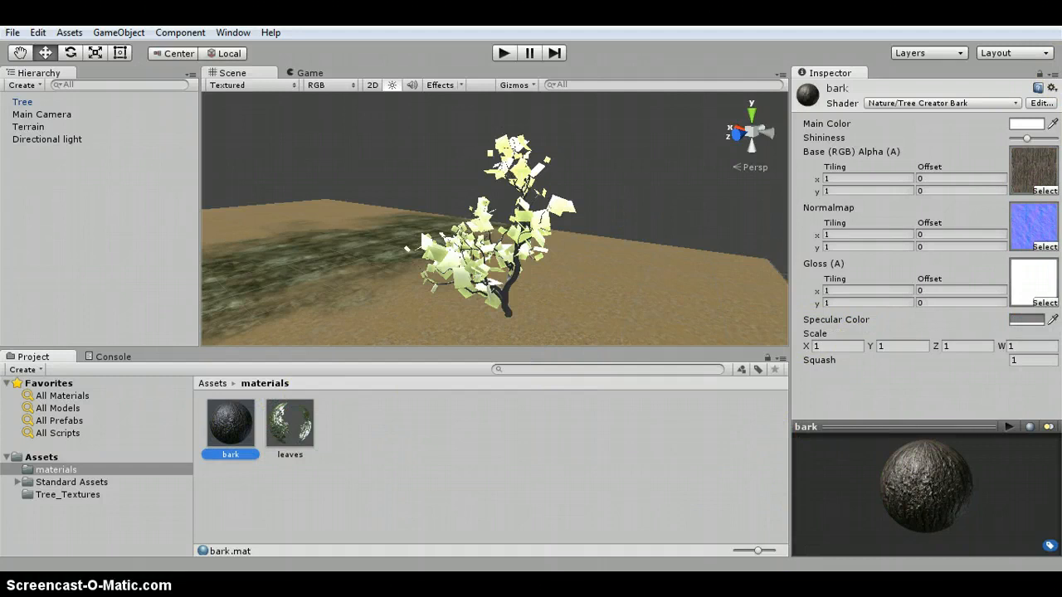
{"action": "key", "text": "super+Down"}
{"action": "left_click", "coordinate": [42, 521]}
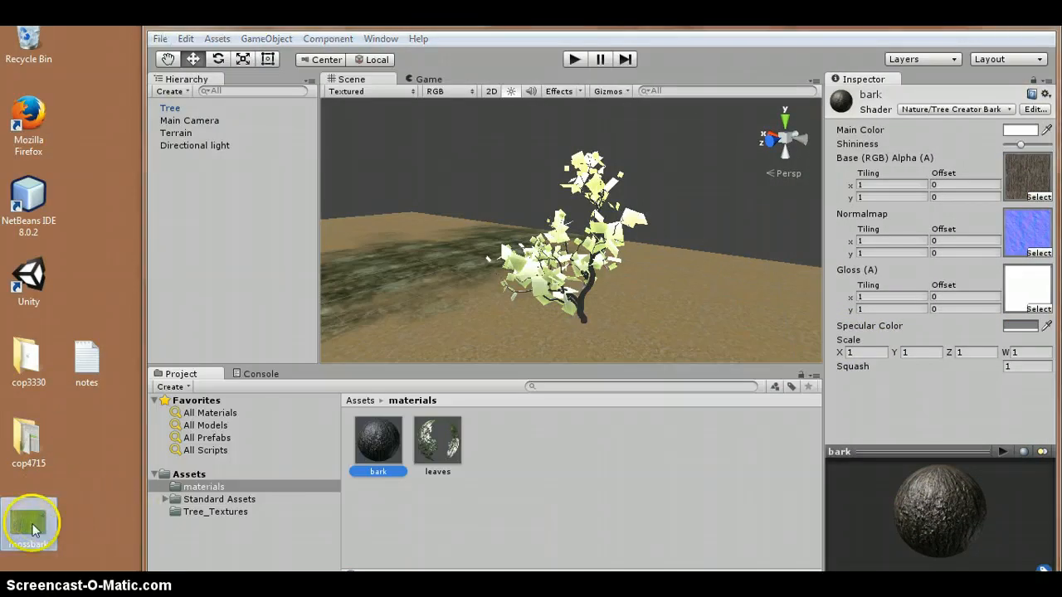
{"action": "left_click", "coordinate": [193, 475]}
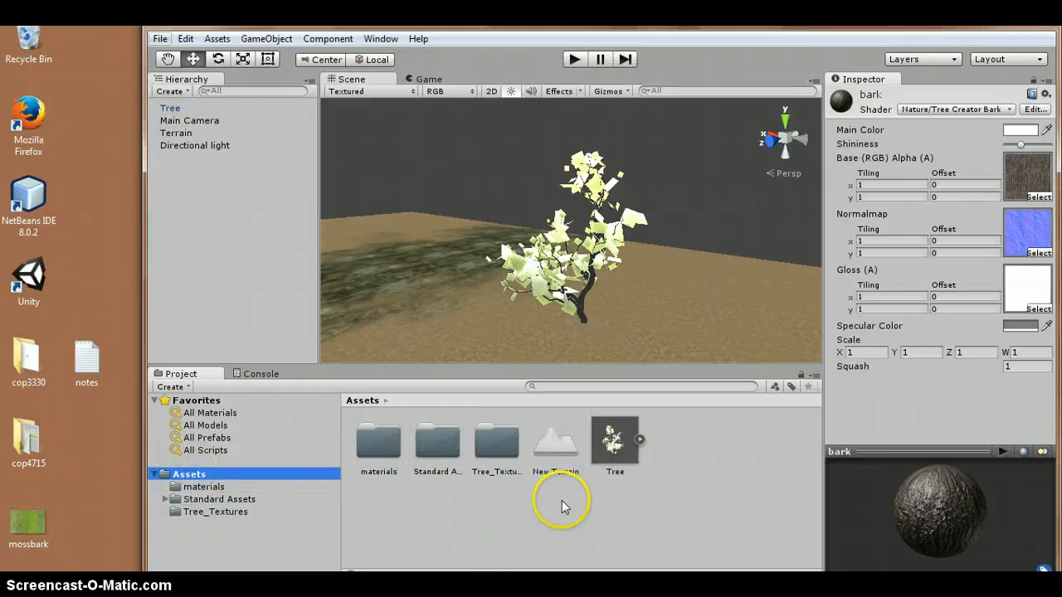
{"action": "left_click", "coordinate": [29, 529]}
{"action": "left_click_drag", "start_coordinate": [27, 531], "coordinate": [457, 528]}
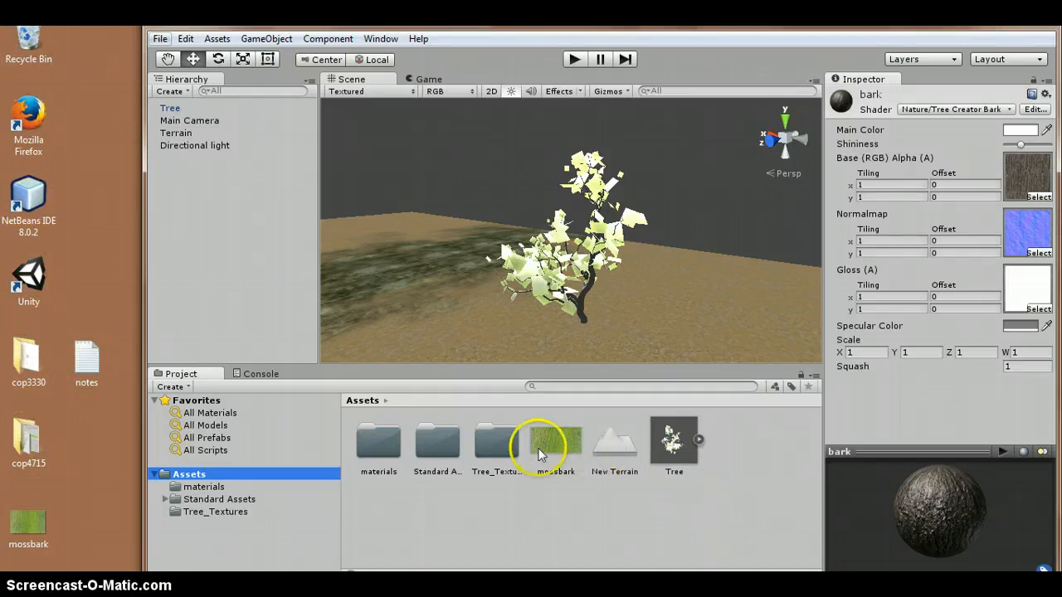
- Create a new material named greenbark in the materials folder
{"action": "left_click", "coordinate": [186, 486]}
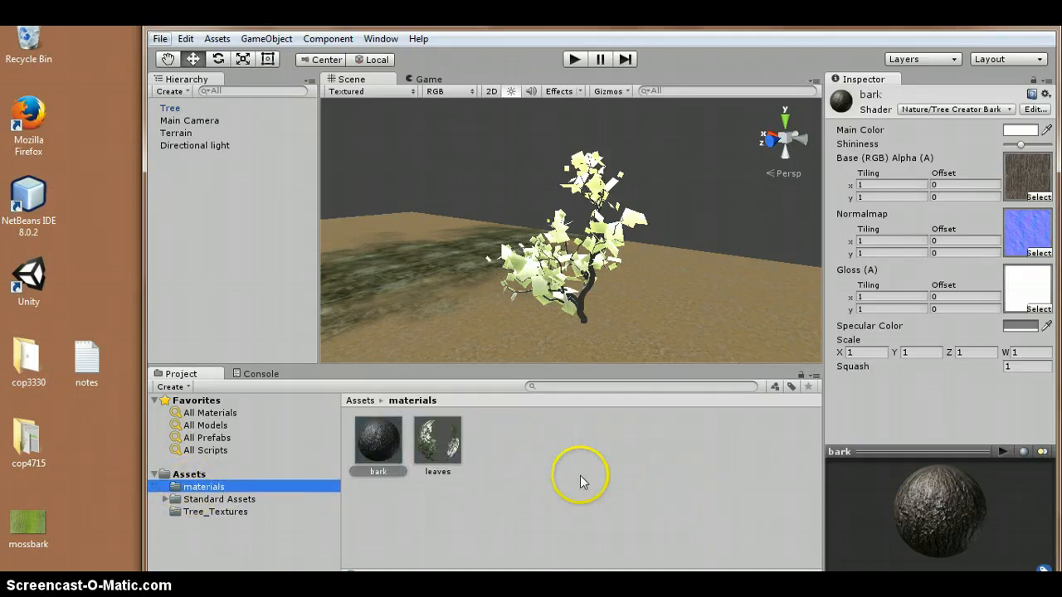
{"action": "right_click", "coordinate": [580, 481]}
{"action": "mouse_move", "coordinate": [663, 235]}
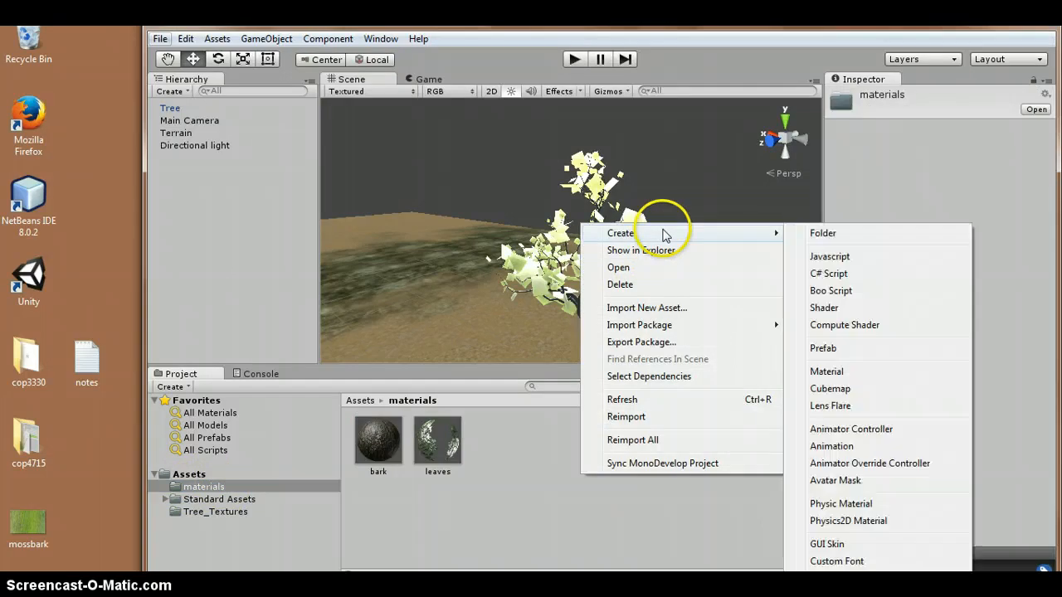
{"action": "left_click", "coordinate": [900, 371]}
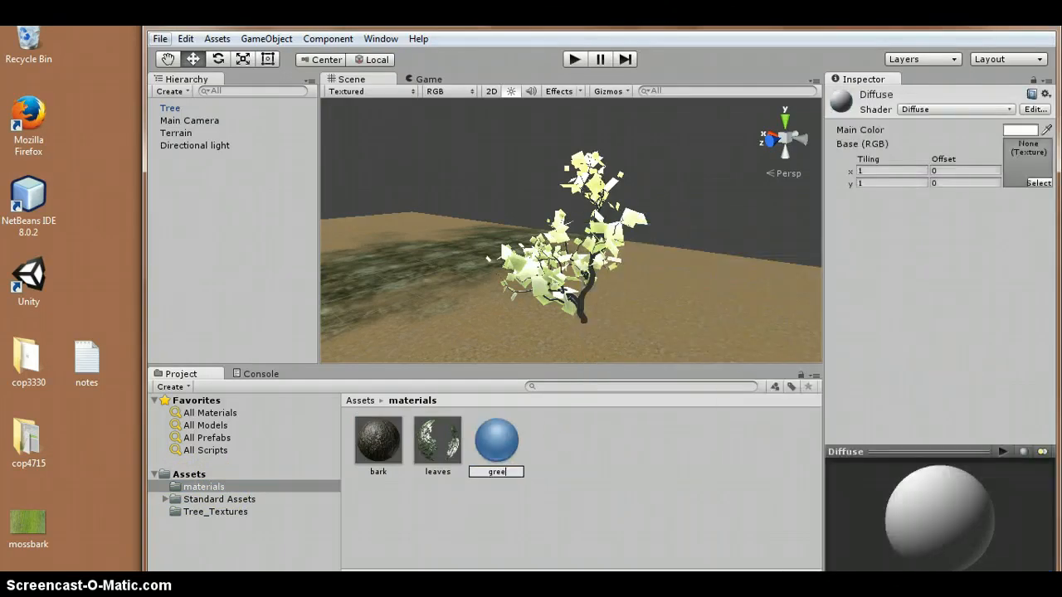
{"action": "key", "text": "Return"}
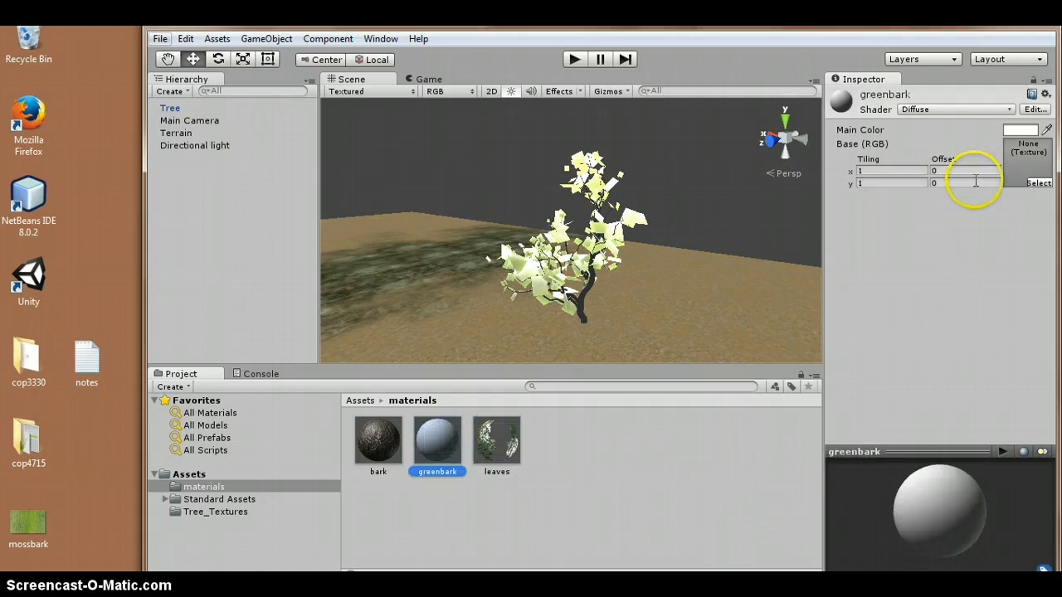
- Set the greenbark material's base texture to mossbark
{"action": "left_click", "coordinate": [1039, 182]}
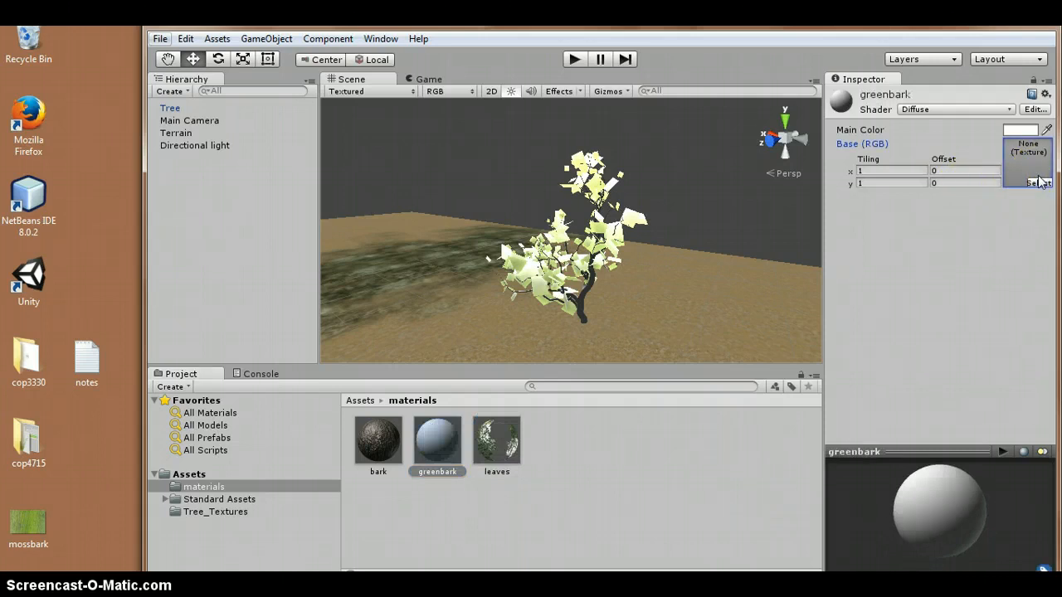
{"action": "left_click", "coordinate": [1035, 182]}
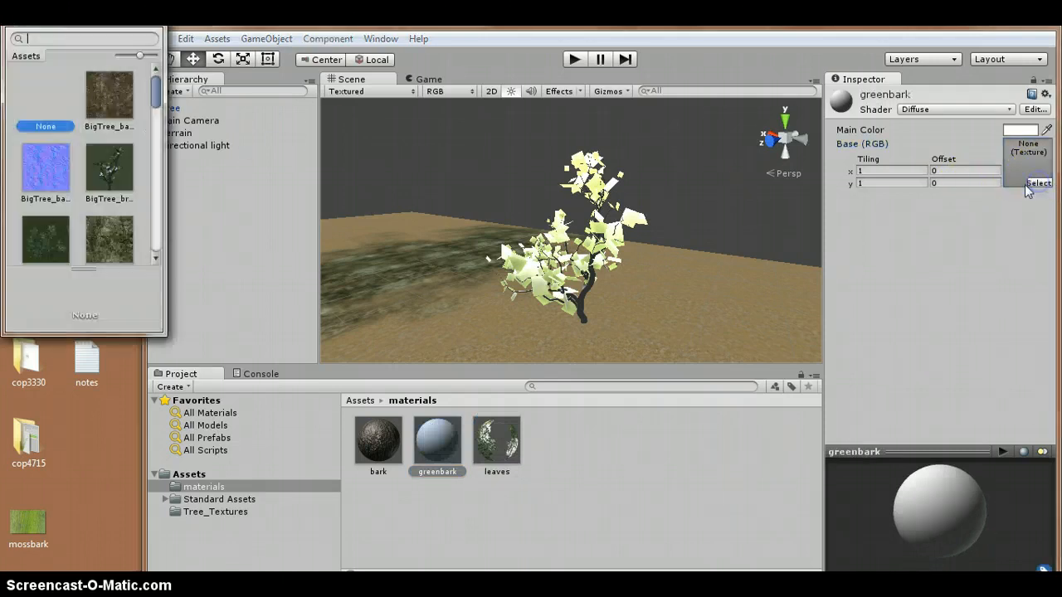
{"action": "scroll", "coordinate": [108, 240], "scroll_direction": "down", "scroll_amount": 6}
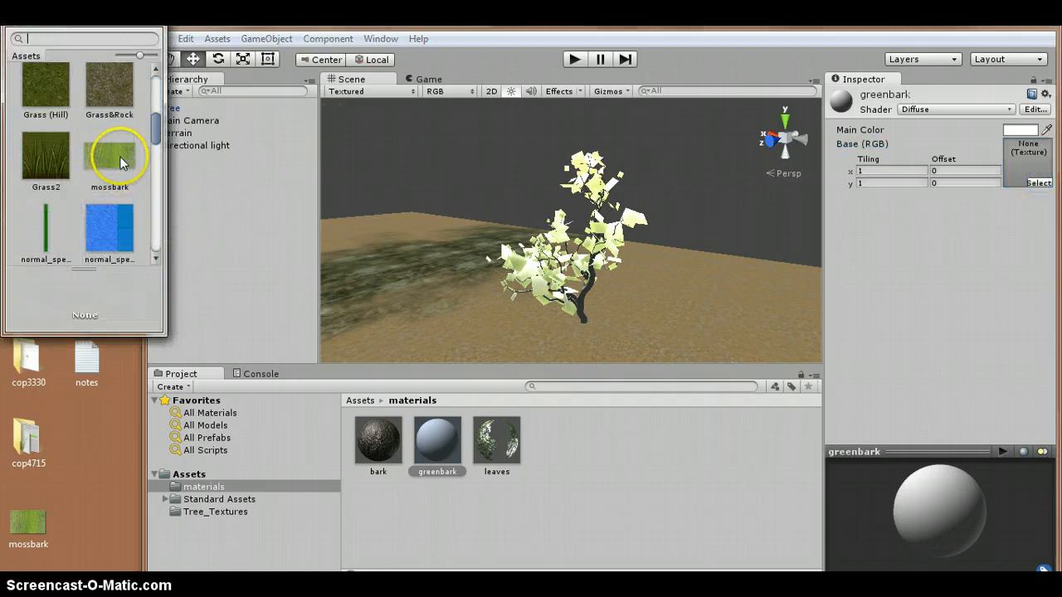
{"action": "left_click", "coordinate": [121, 162]}
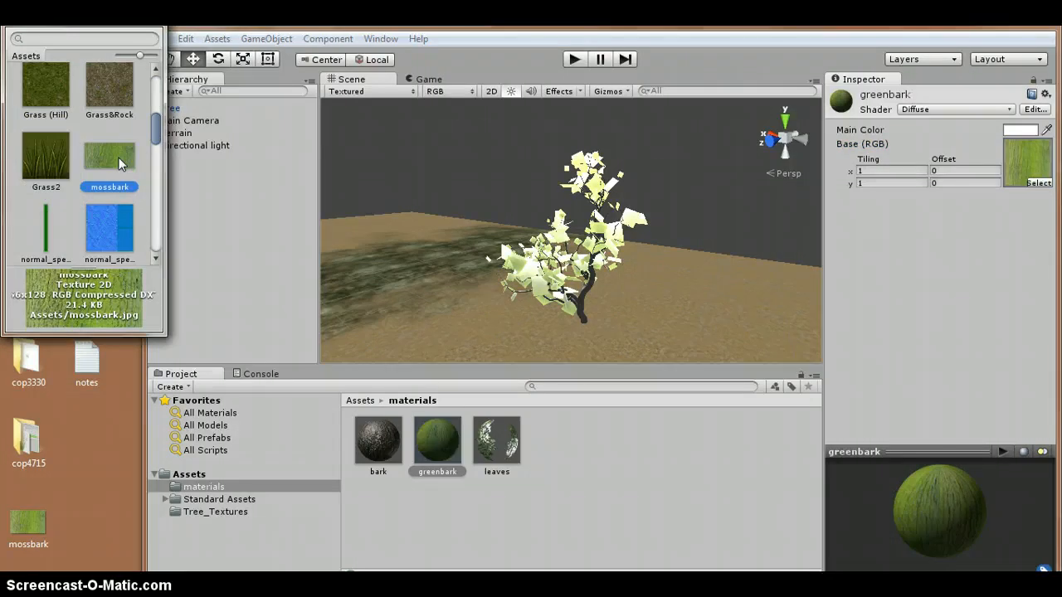
{"action": "double_click", "coordinate": [118, 158]}
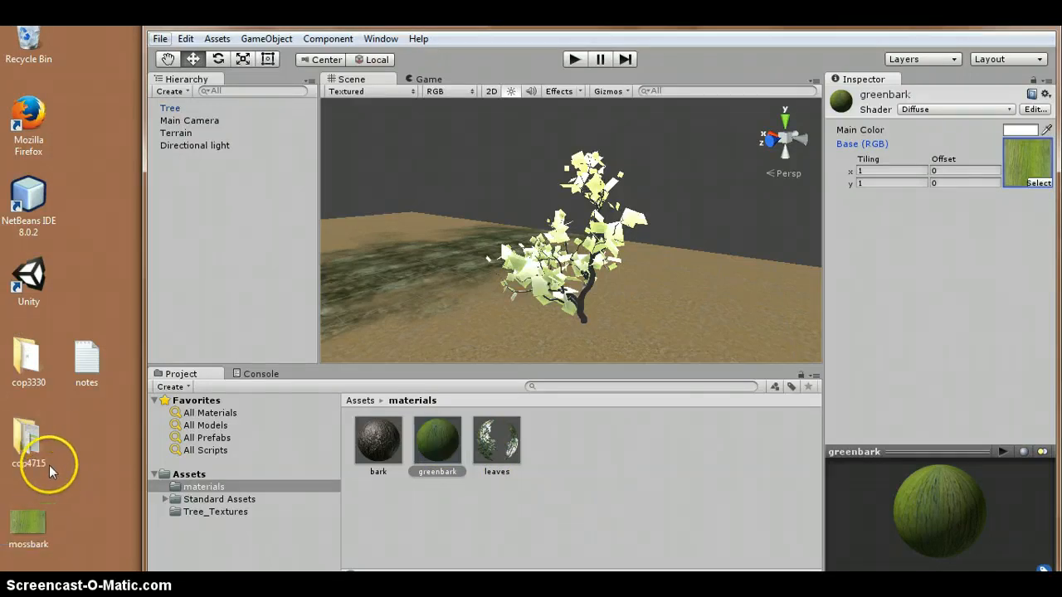
- Change the greenbark material's shader to Nature/Tree Creator Bark
{"action": "left_click", "coordinate": [1008, 19]}
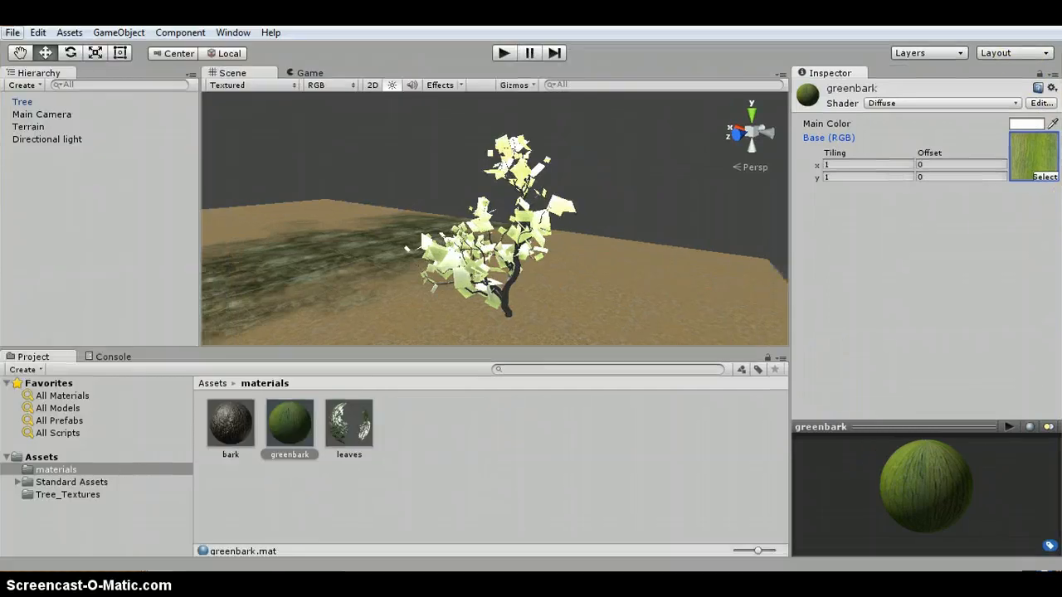
{"action": "left_click", "coordinate": [918, 104]}
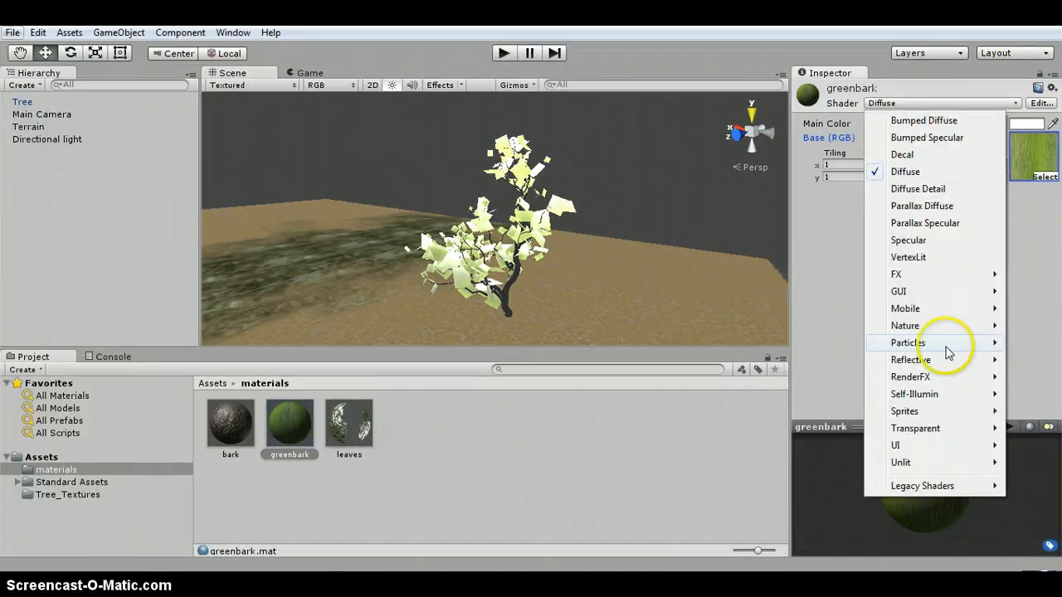
{"action": "mouse_move", "coordinate": [931, 332]}
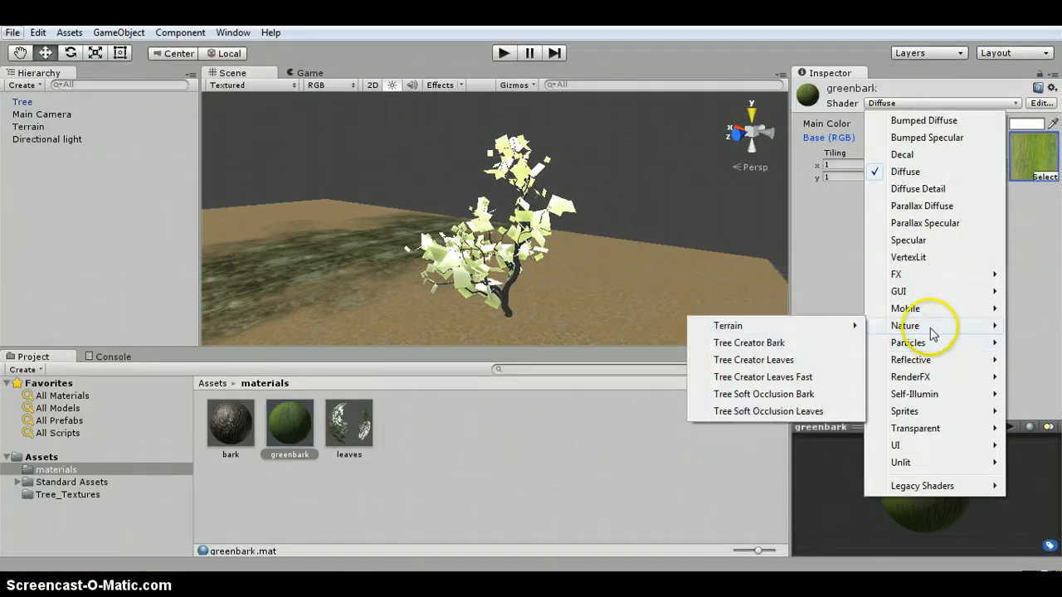
{"action": "left_click", "coordinate": [772, 343]}
- Assign the BigTree bark normal map and a white gloss texture to the greenbark material
{"action": "left_click", "coordinate": [1045, 281]}
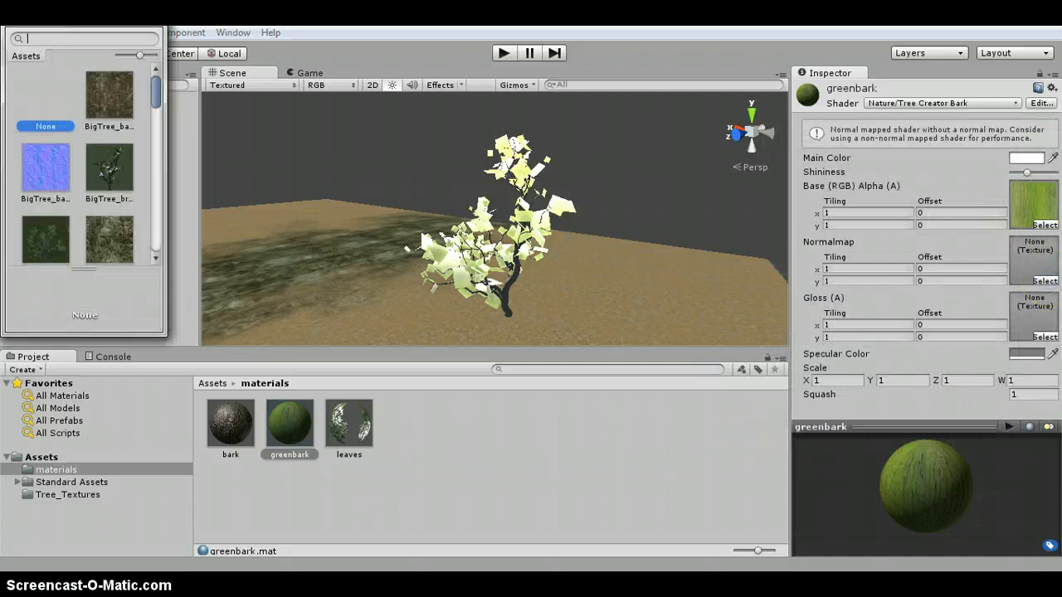
{"action": "scroll", "coordinate": [94, 185], "scroll_direction": "down", "scroll_amount": 3}
{"action": "scroll", "coordinate": [95, 184], "scroll_direction": "up", "scroll_amount": 3}
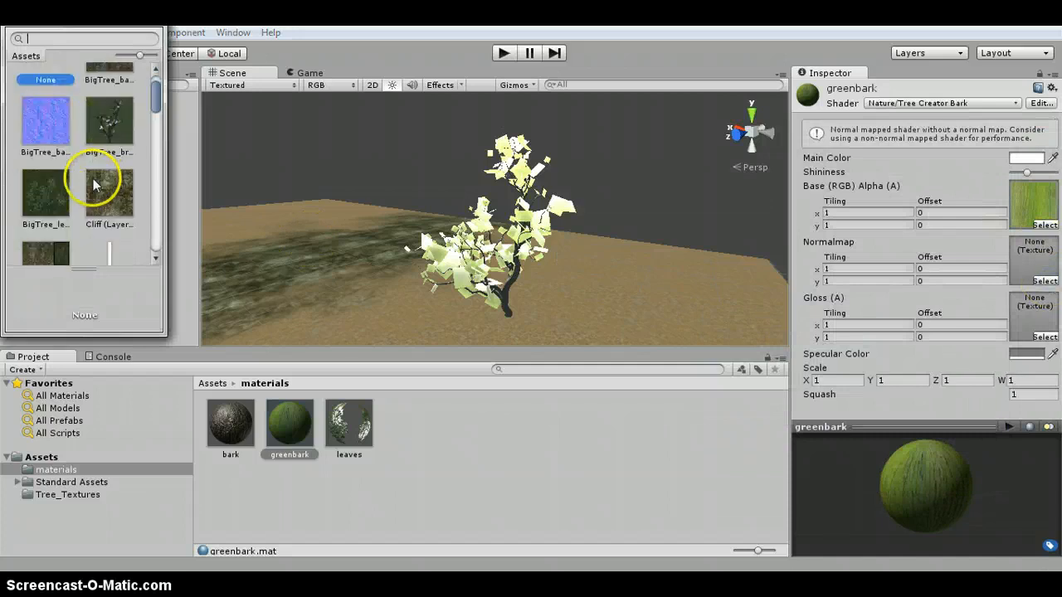
{"action": "double_click", "coordinate": [50, 125]}
{"action": "left_click", "coordinate": [1039, 301]}
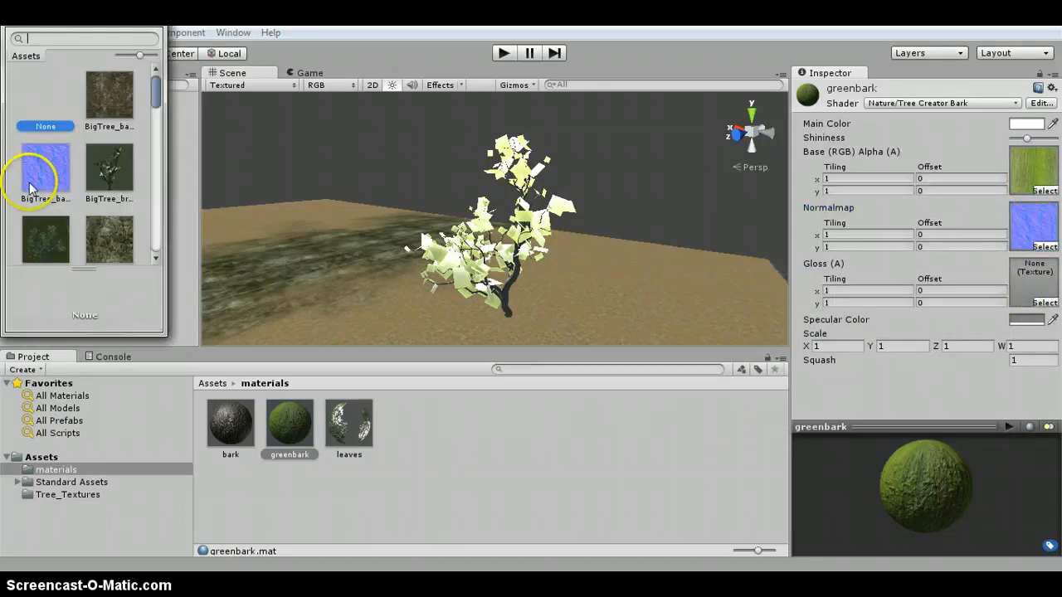
{"action": "scroll", "coordinate": [54, 181], "scroll_direction": "down", "scroll_amount": 2}
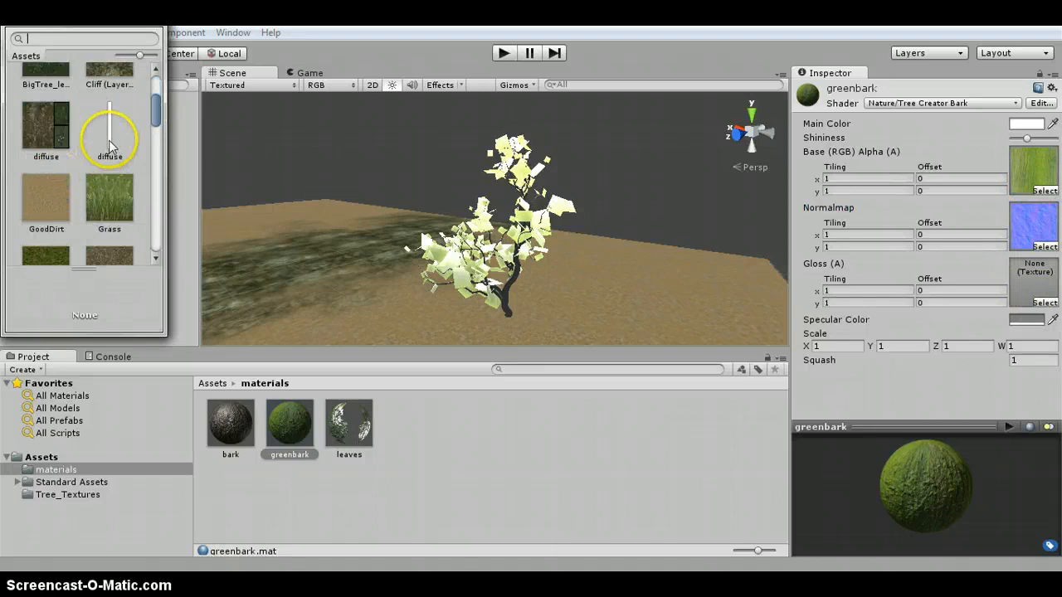
{"action": "double_click", "coordinate": [109, 140]}
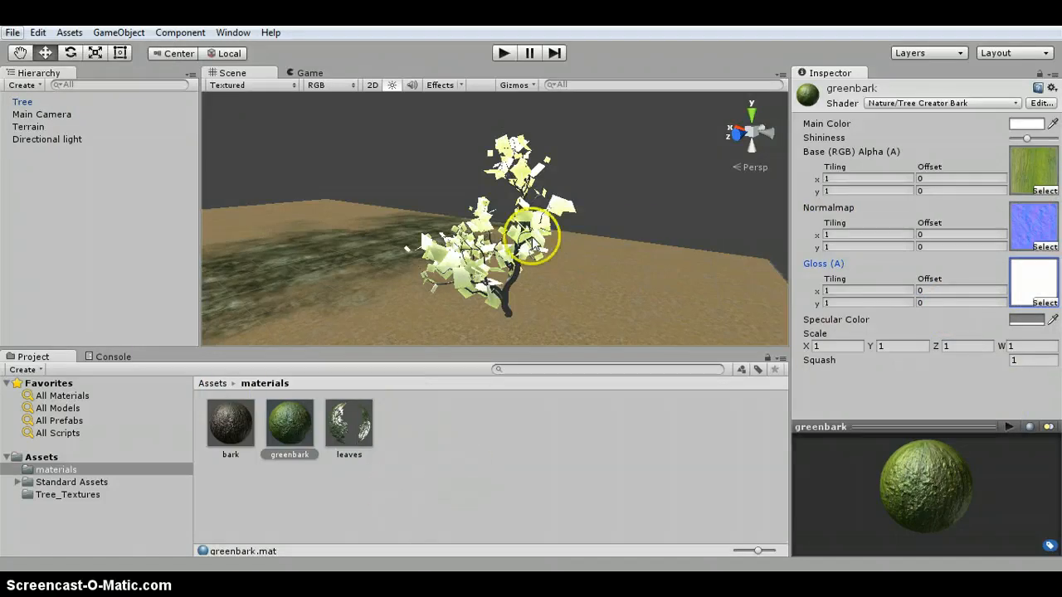
- Assign the greenbark material as the branch material of the tree's trunk branch group
{"action": "mouse_move", "coordinate": [297, 431]}
{"action": "left_mouse_down"}
{"action": "mouse_move", "coordinate": [507, 290]}
{"action": "mouse_move", "coordinate": [310, 437]}
{"action": "left_mouse_up"}
{"action": "left_click", "coordinate": [516, 255]}
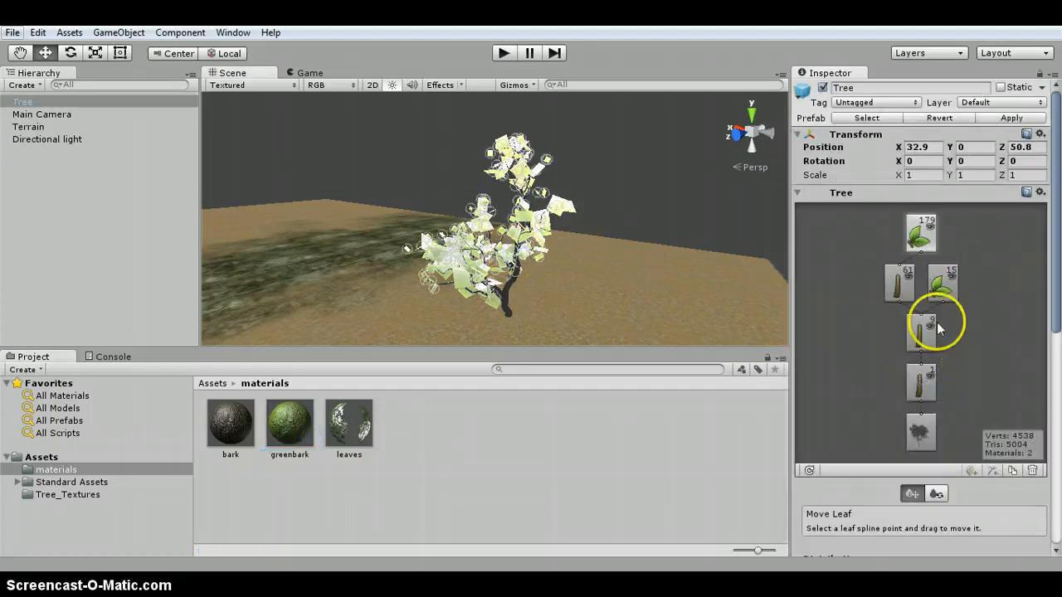
{"action": "left_click", "coordinate": [920, 394]}
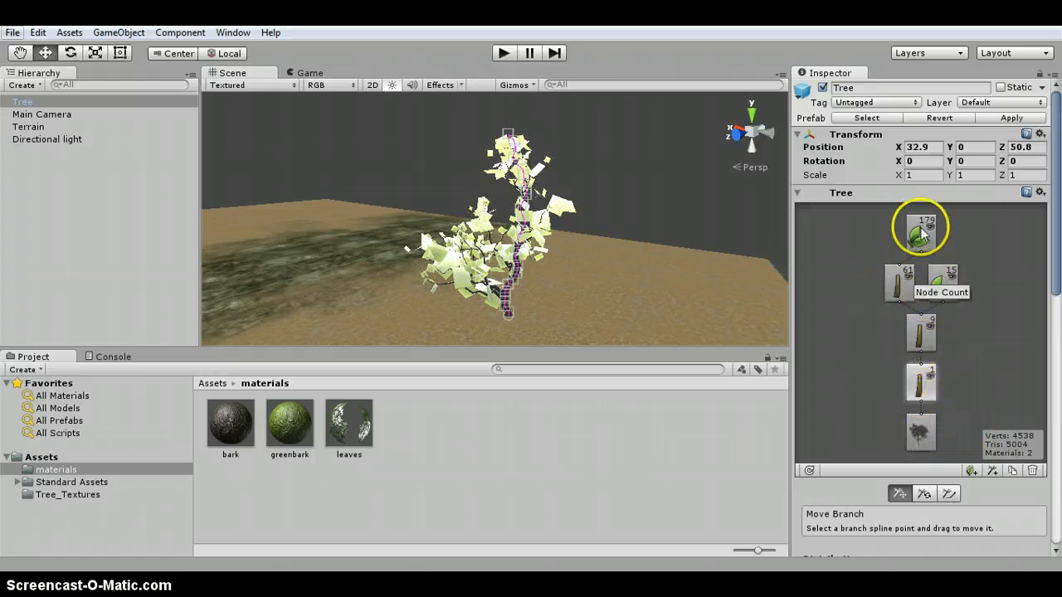
{"action": "scroll", "coordinate": [979, 392], "scroll_direction": "down", "scroll_amount": 8}
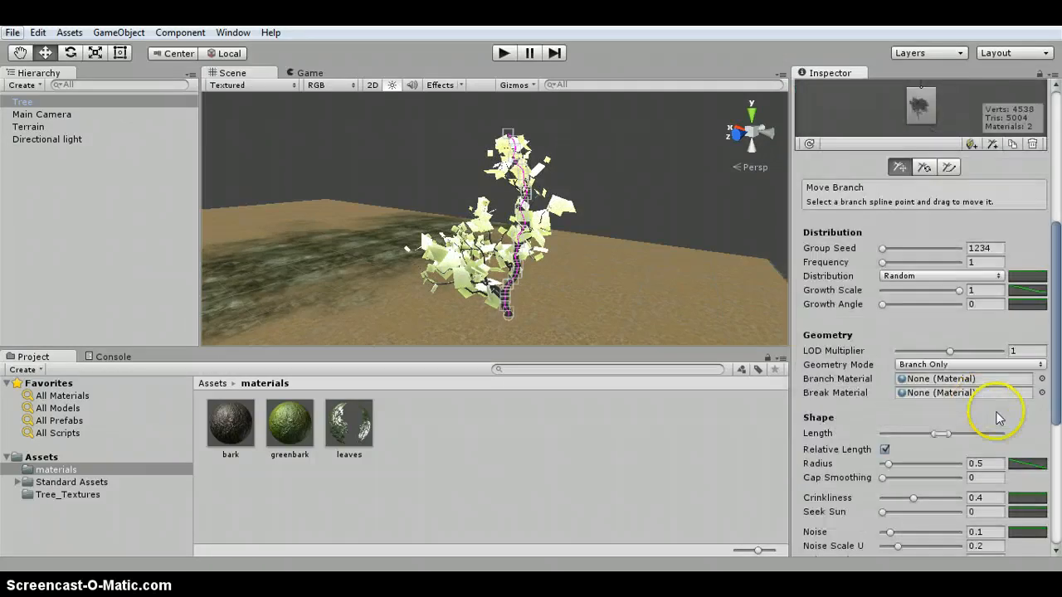
{"action": "left_click", "coordinate": [1042, 378]}
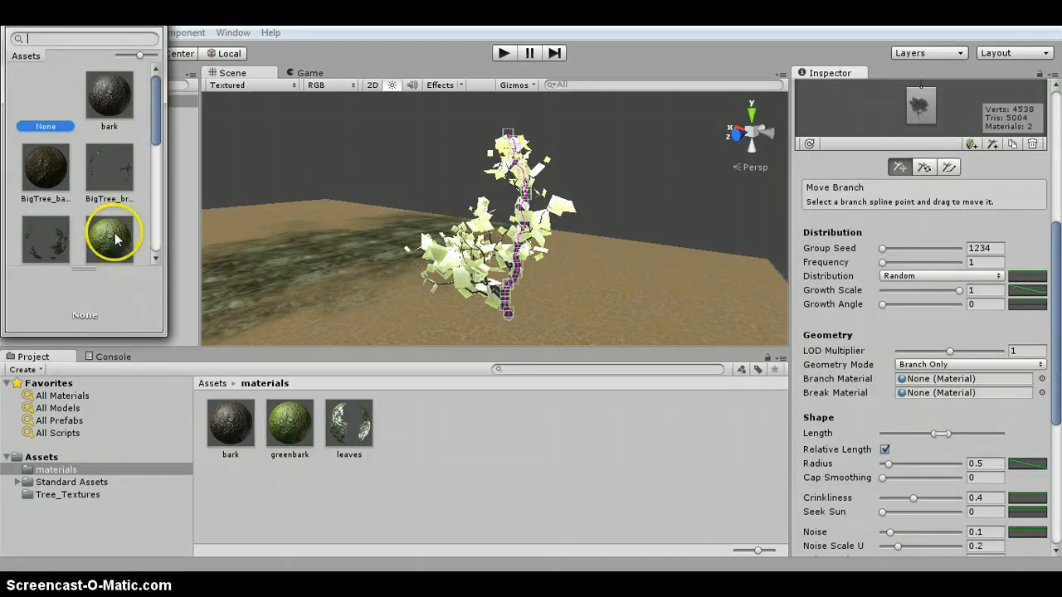
{"action": "scroll", "coordinate": [108, 237], "scroll_direction": "down", "scroll_amount": 1}
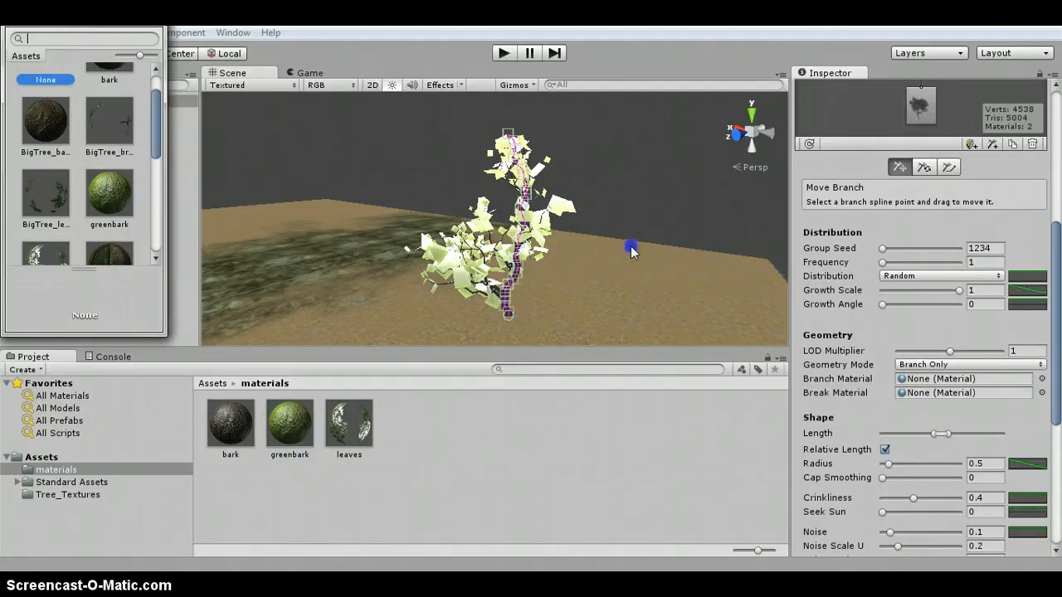
{"action": "left_click", "coordinate": [648, 193]}
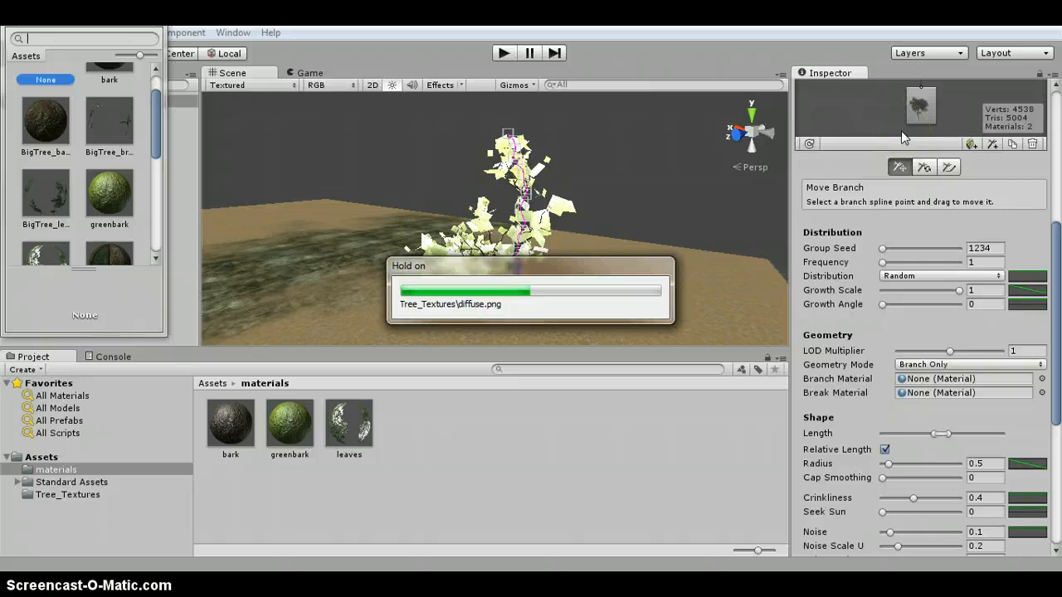
{"action": "left_click", "coordinate": [528, 205]}
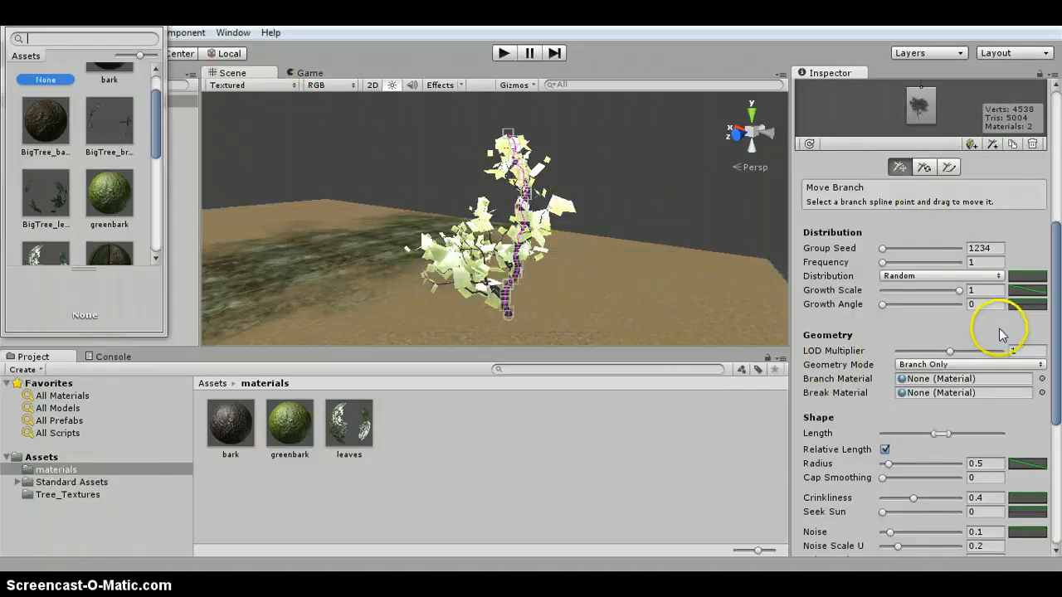
{"action": "scroll", "coordinate": [1003, 362], "scroll_direction": "up", "scroll_amount": 5}
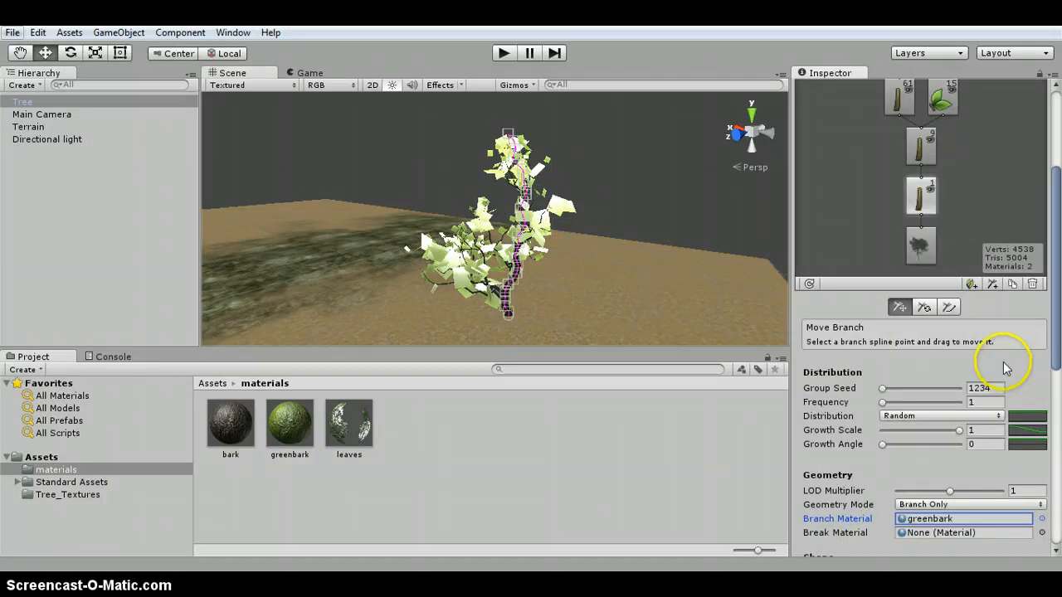
- Assign greenbark as the branch material of the branch group with frequency 9
{"action": "left_click", "coordinate": [916, 295]}
{"action": "scroll", "coordinate": [988, 379], "scroll_direction": "down", "scroll_amount": 6}
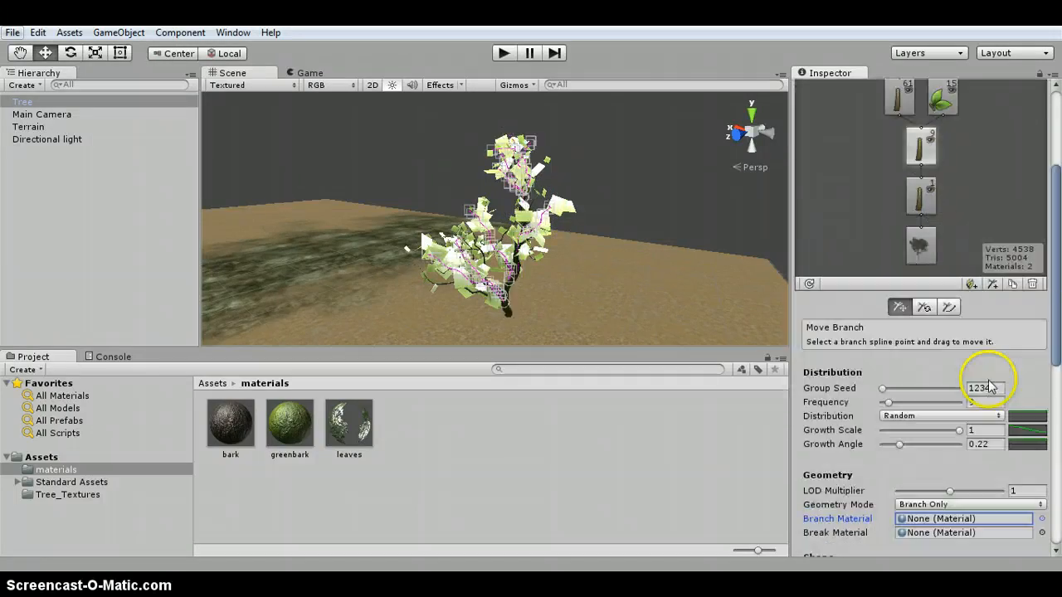
{"action": "left_click", "coordinate": [1006, 379]}
{"action": "left_click", "coordinate": [1041, 378]}
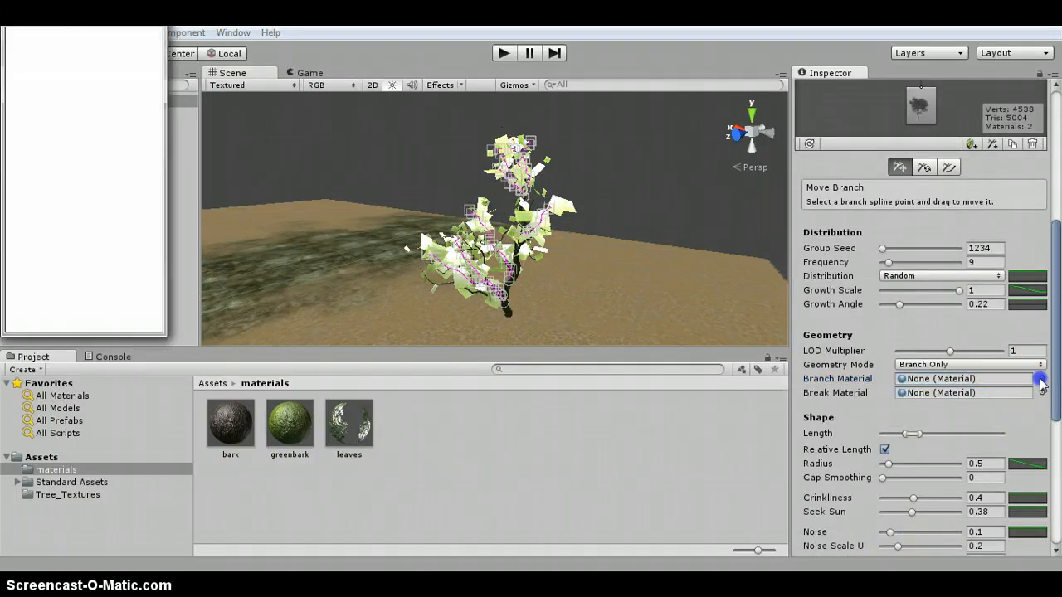
{"action": "left_click", "coordinate": [117, 241]}
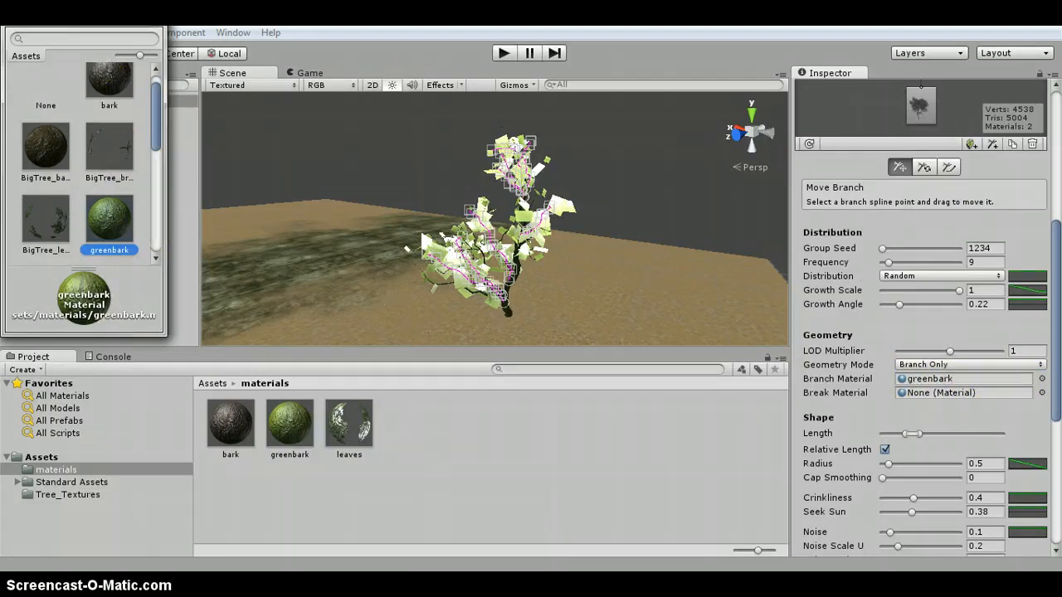
{"action": "left_click", "coordinate": [154, 18]}
- Assign greenbark as the branch material of the branch group with frequency 12
{"action": "scroll", "coordinate": [987, 352], "scroll_direction": "up", "scroll_amount": 4}
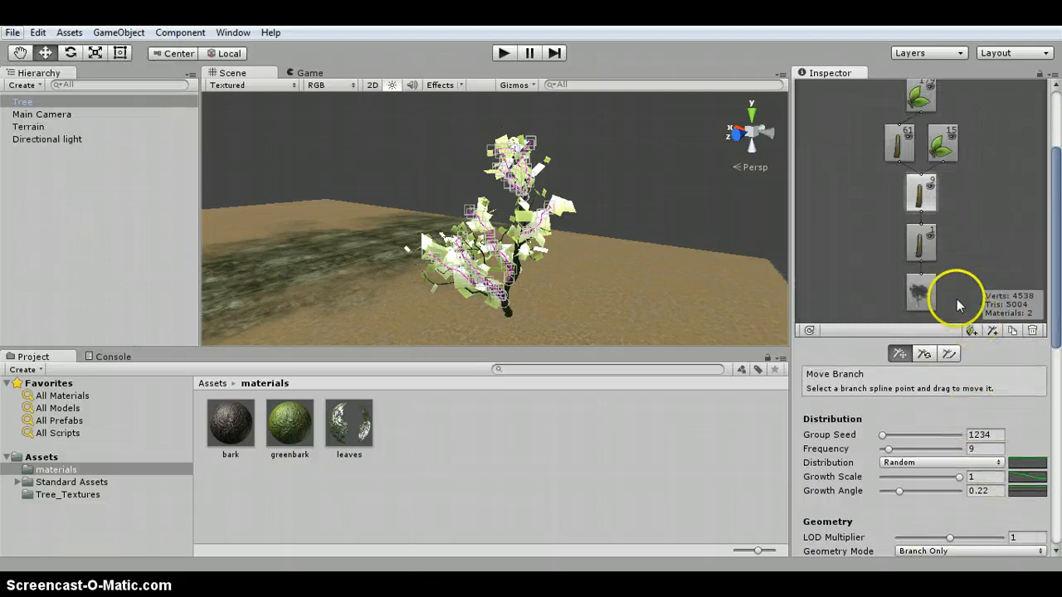
{"action": "left_click", "coordinate": [899, 143]}
{"action": "scroll", "coordinate": [1023, 425], "scroll_direction": "down", "scroll_amount": 4}
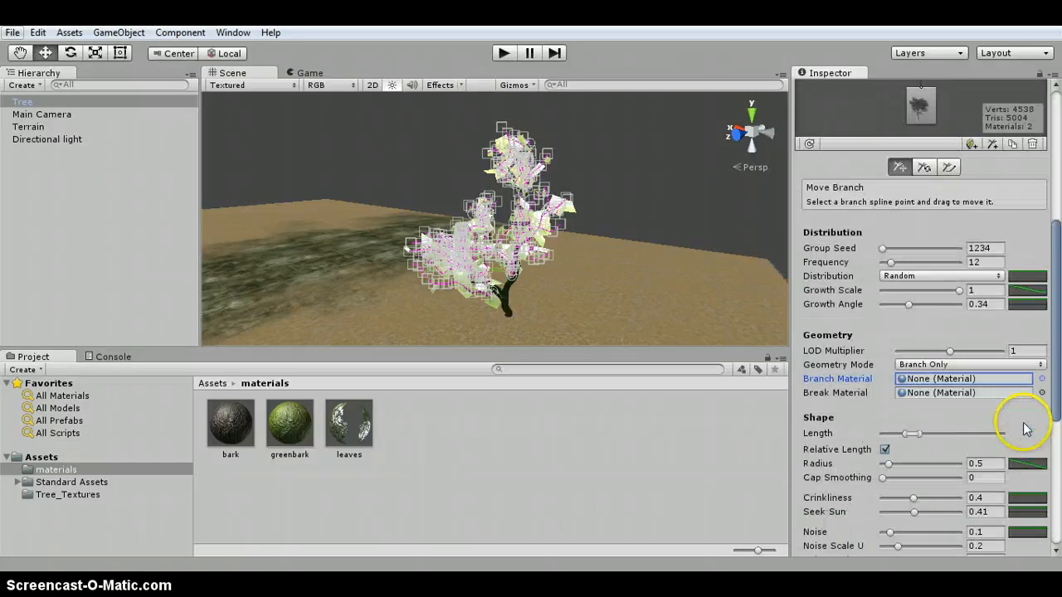
{"action": "scroll", "coordinate": [995, 390], "scroll_direction": "down", "scroll_amount": 1}
{"action": "left_click", "coordinate": [1042, 332]}
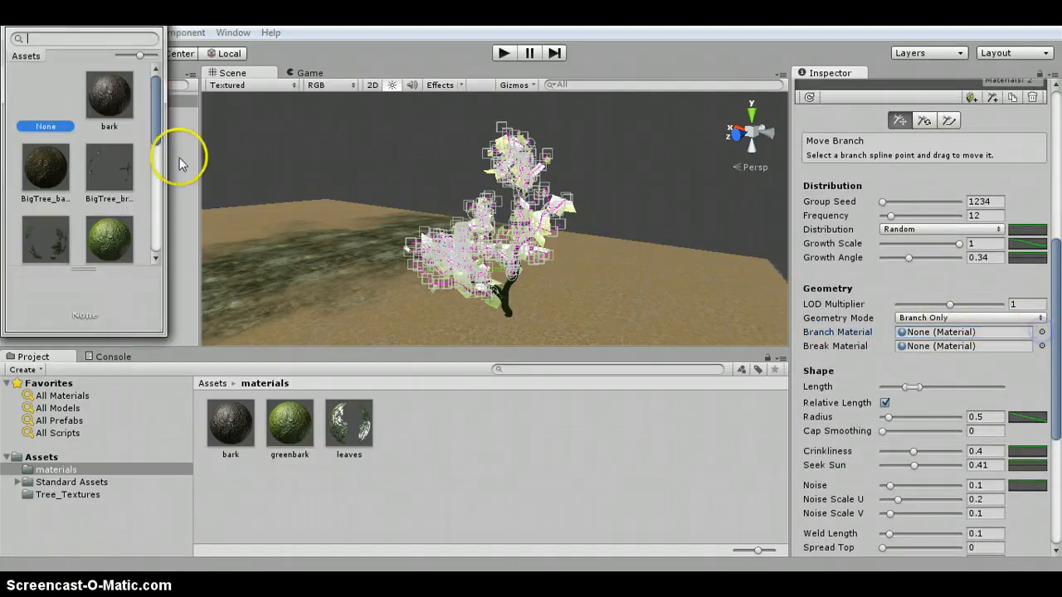
{"action": "left_click", "coordinate": [113, 235]}
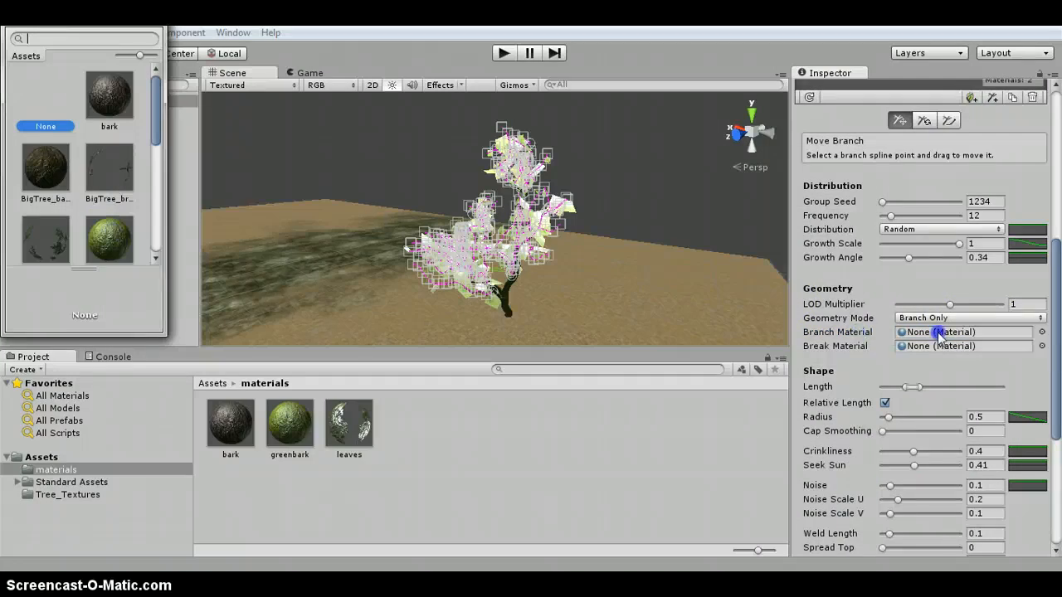
{"action": "left_click", "coordinate": [862, 333]}
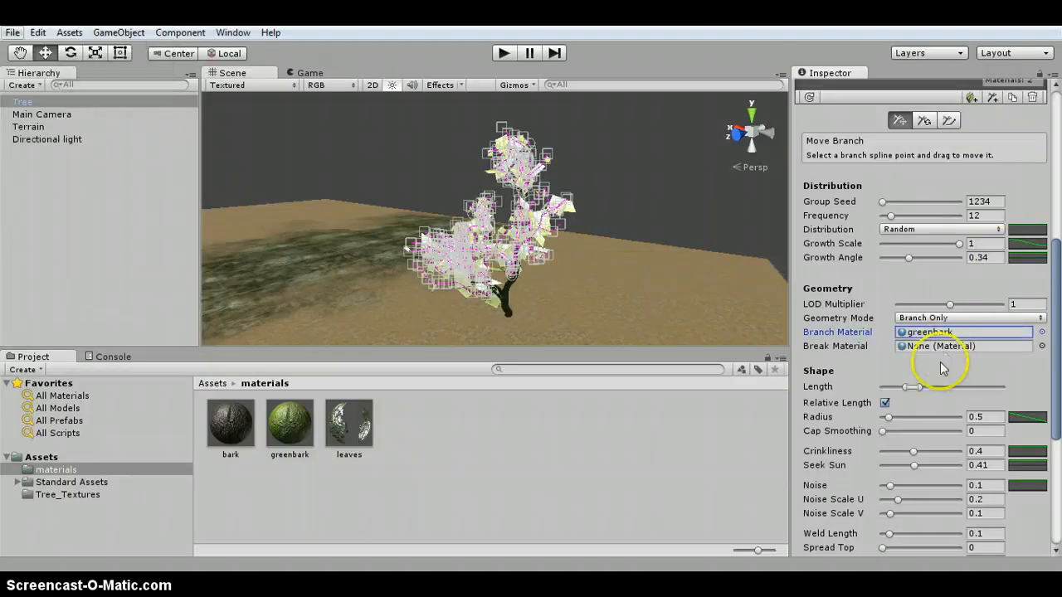
- Assign the leaves material to the leaf group with frequency 3
{"action": "scroll", "coordinate": [940, 366], "scroll_direction": "up", "scroll_amount": 3}
{"action": "scroll", "coordinate": [942, 332], "scroll_direction": "up", "scroll_amount": 5}
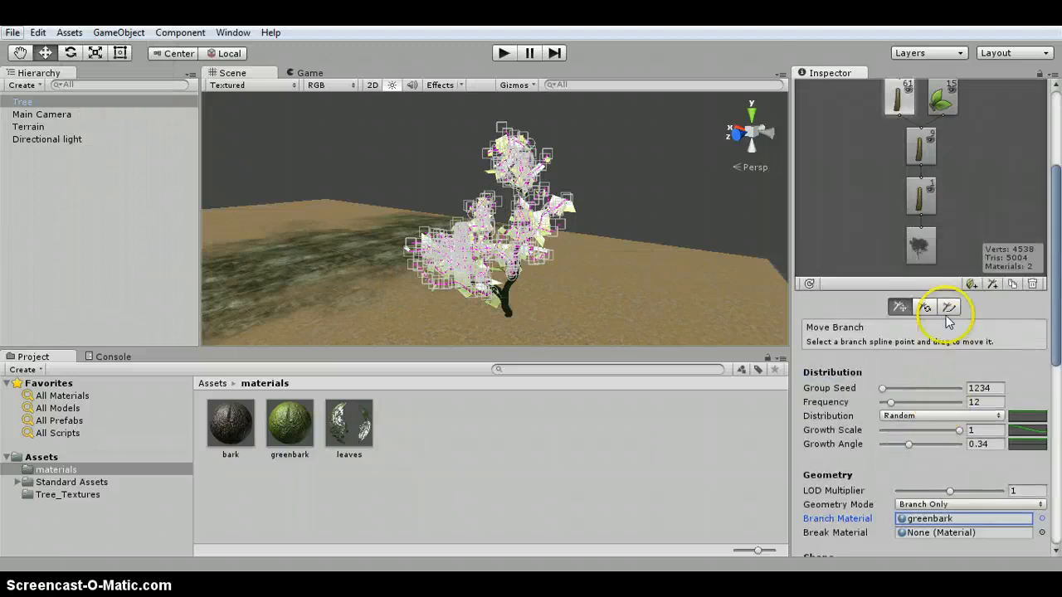
{"action": "left_click", "coordinate": [942, 192]}
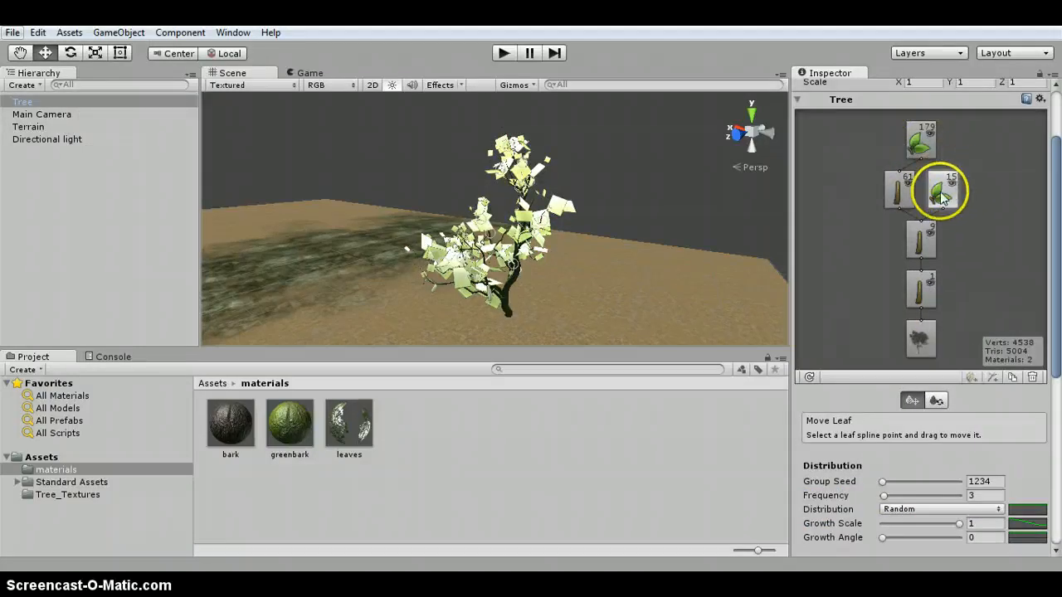
{"action": "scroll", "coordinate": [977, 390], "scroll_direction": "down", "scroll_amount": 4}
{"action": "scroll", "coordinate": [987, 411], "scroll_direction": "down", "scroll_amount": 1}
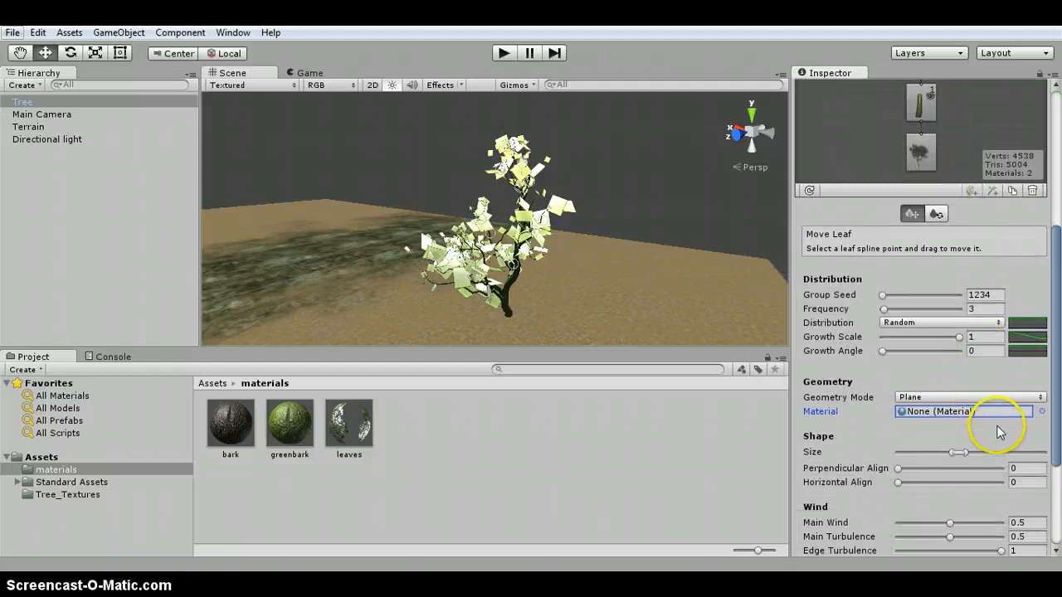
{"action": "left_click", "coordinate": [1041, 413]}
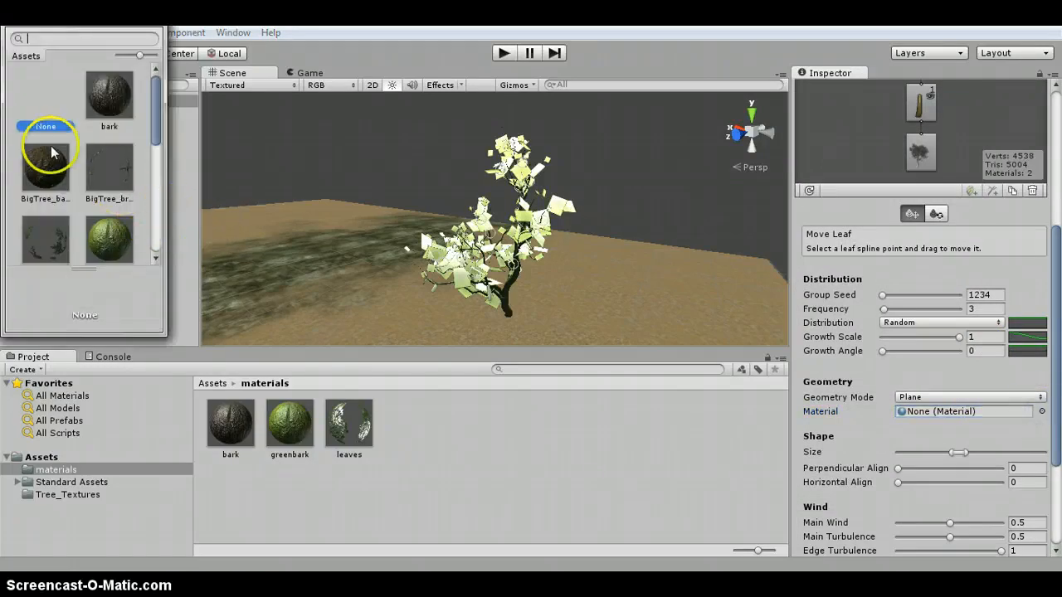
{"action": "scroll", "coordinate": [43, 150], "scroll_direction": "down", "scroll_amount": 5}
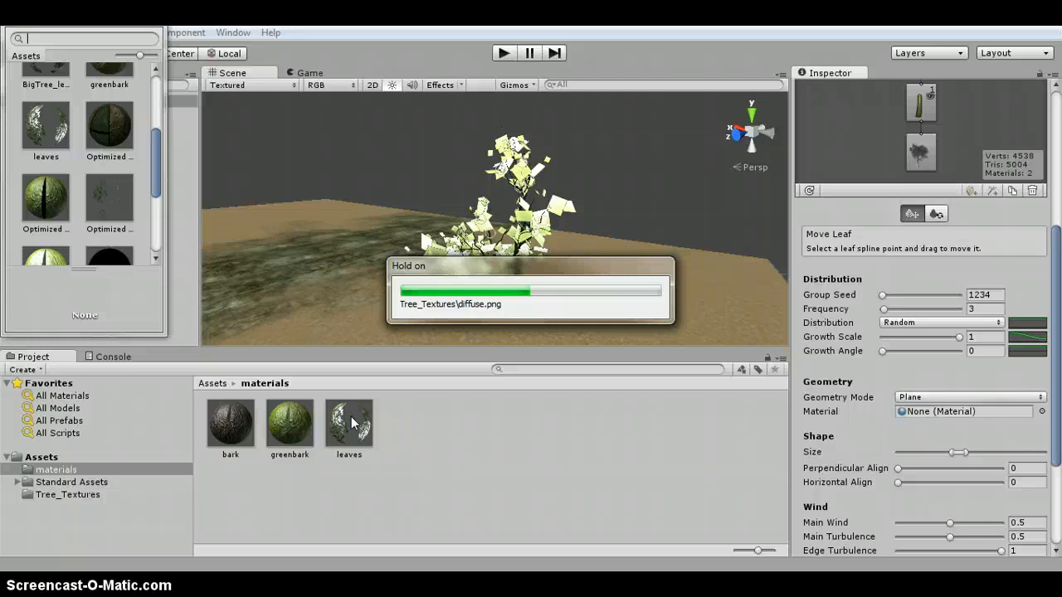
- Set the leaves material's Main Color to red (R 255, G 0, B 0)
{"action": "left_click", "coordinate": [356, 425]}
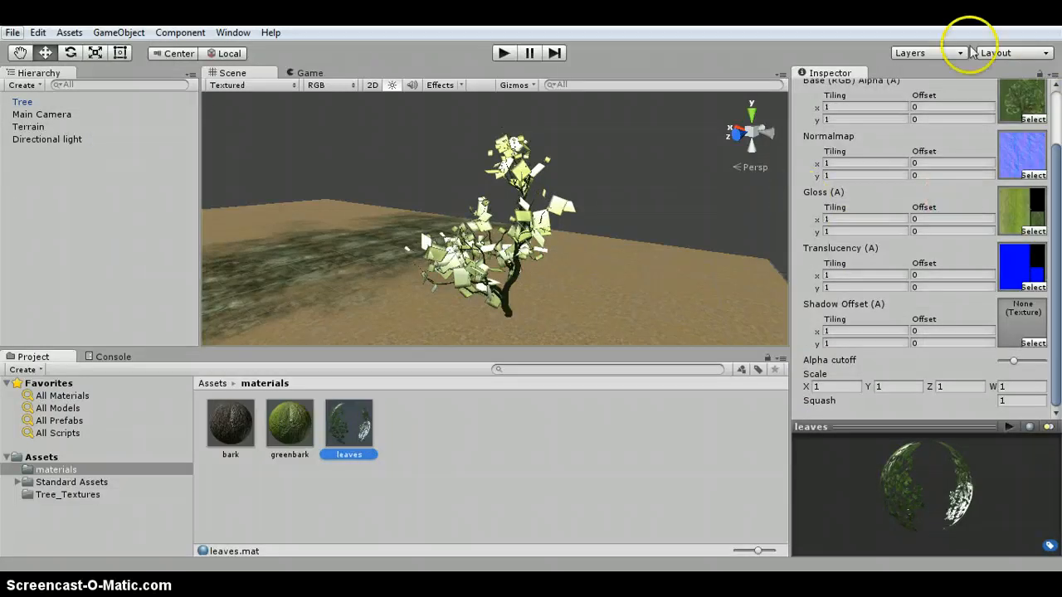
{"action": "scroll", "coordinate": [997, 277], "scroll_direction": "up", "scroll_amount": 3}
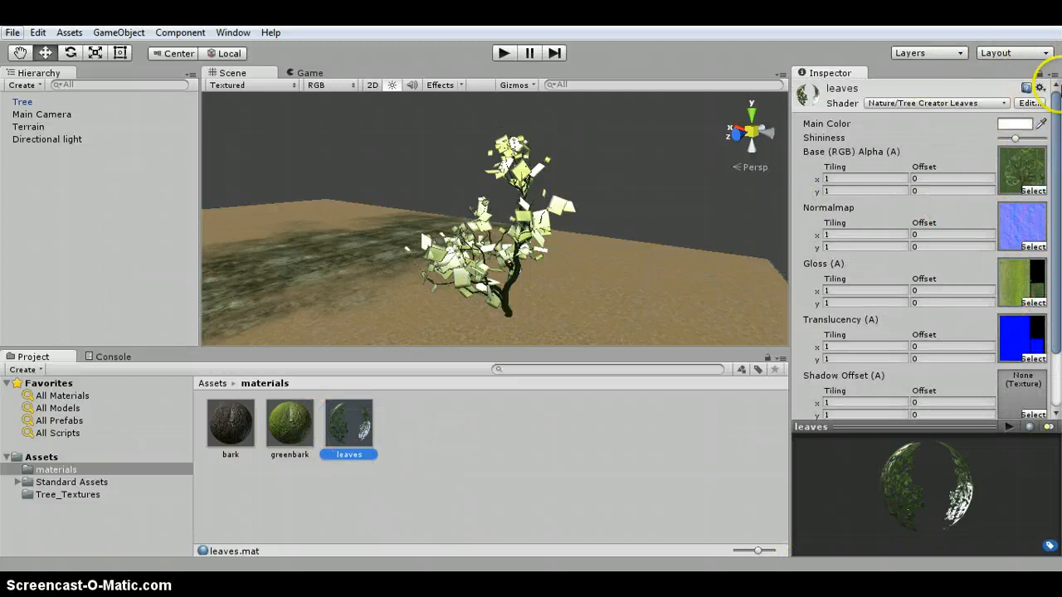
{"action": "left_click", "coordinate": [1014, 124]}
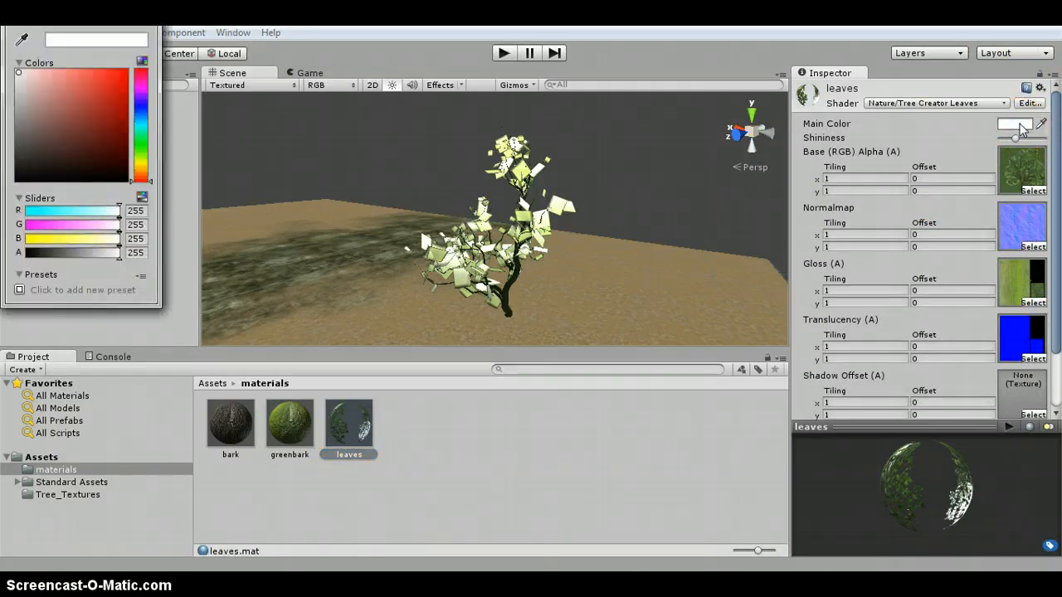
{"action": "left_click_drag", "start_coordinate": [63, 82], "coordinate": [141, 78]}
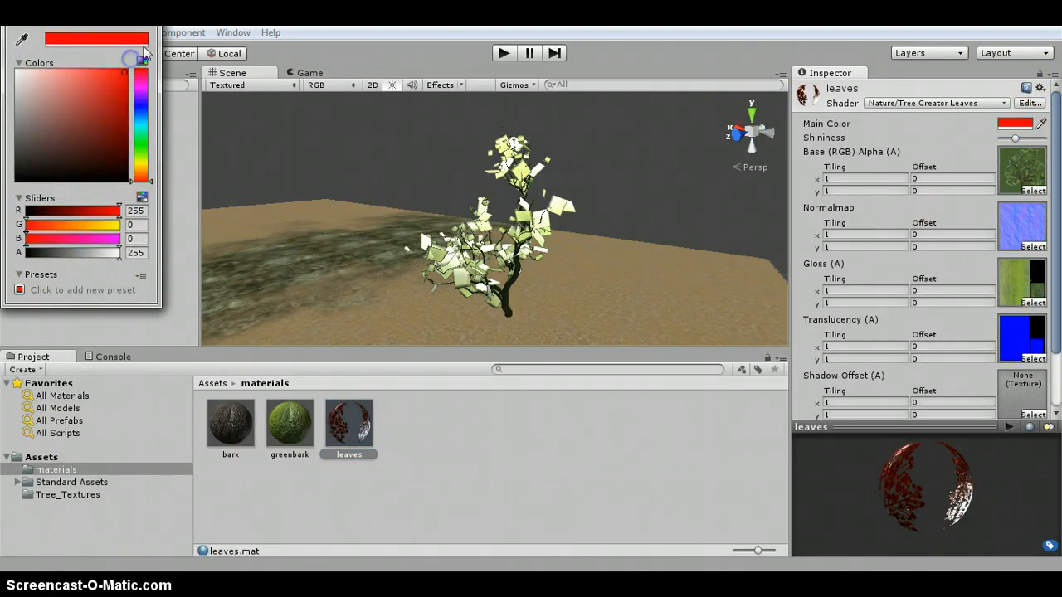
{"action": "left_click", "coordinate": [149, 16]}
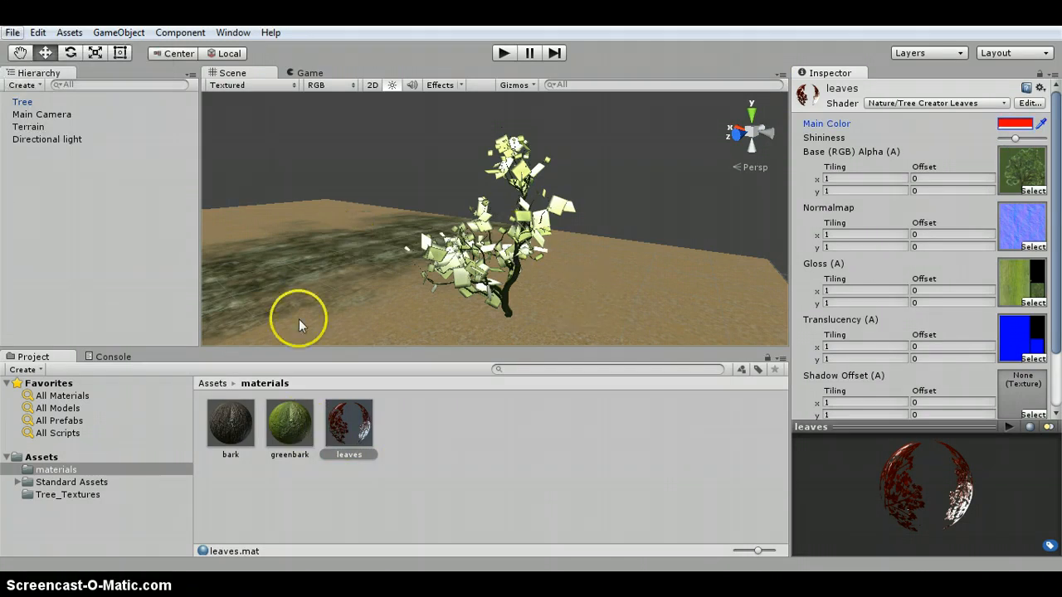
- Reapply the leaves material to the leaf group with frequency 3 on the Tree
{"action": "left_click", "coordinate": [20, 101]}
{"action": "left_click", "coordinate": [942, 282]}
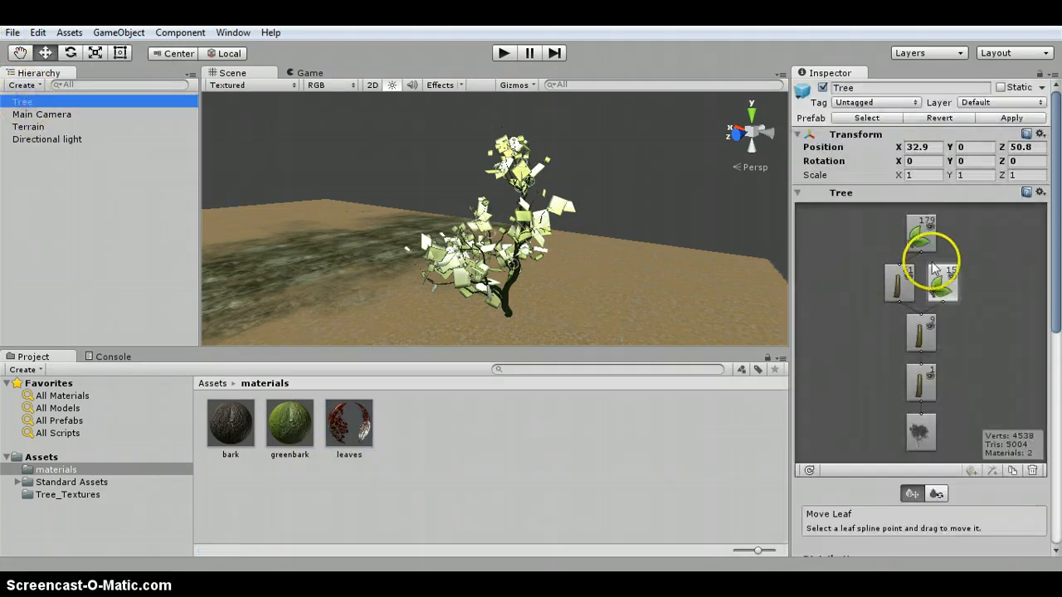
{"action": "scroll", "coordinate": [969, 382], "scroll_direction": "down", "scroll_amount": 5}
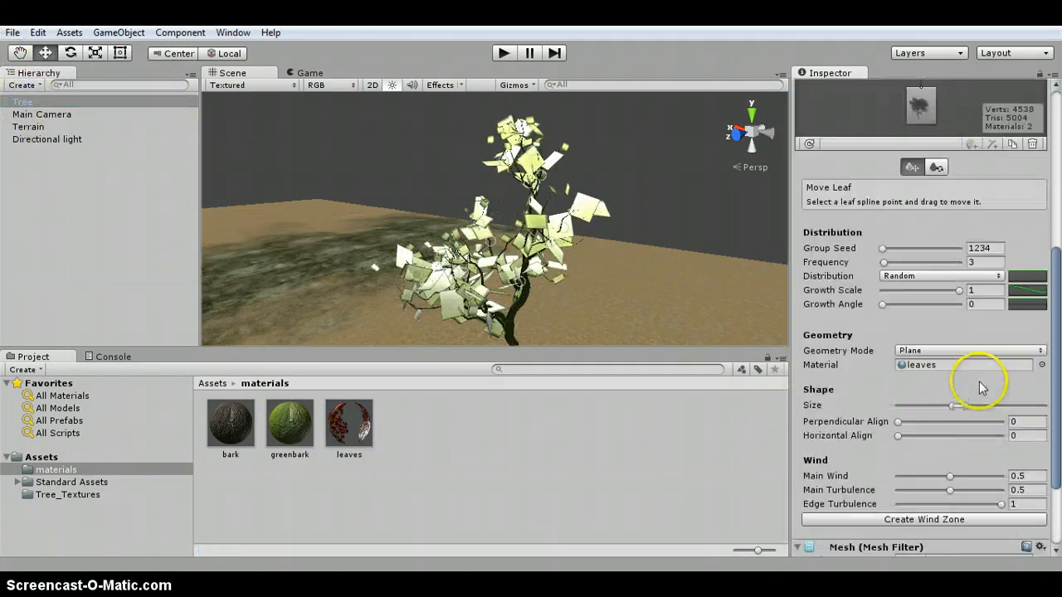
{"action": "left_click", "coordinate": [1042, 364]}
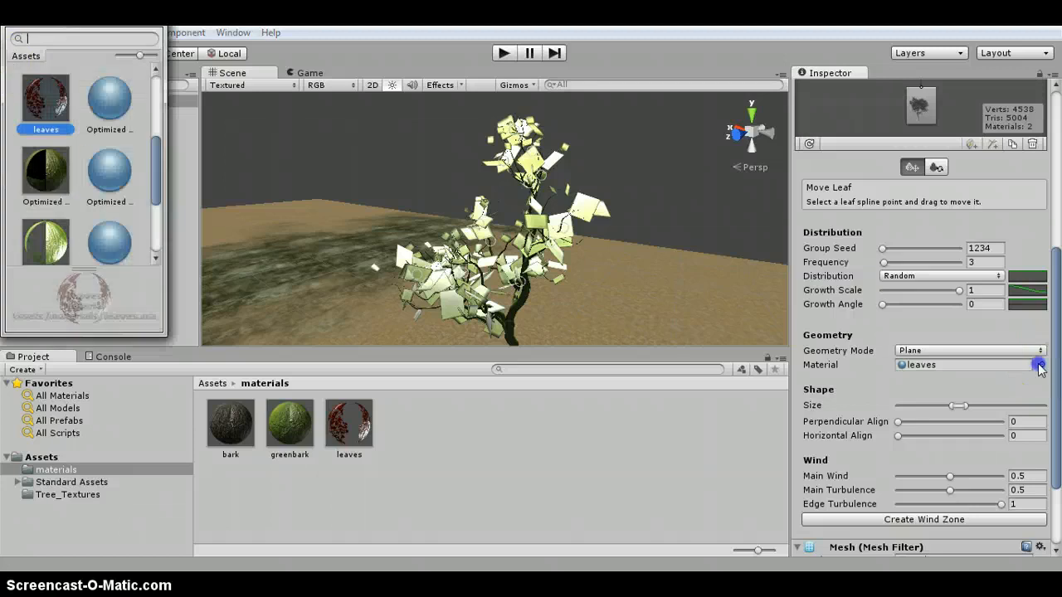
{"action": "left_click", "coordinate": [48, 103]}
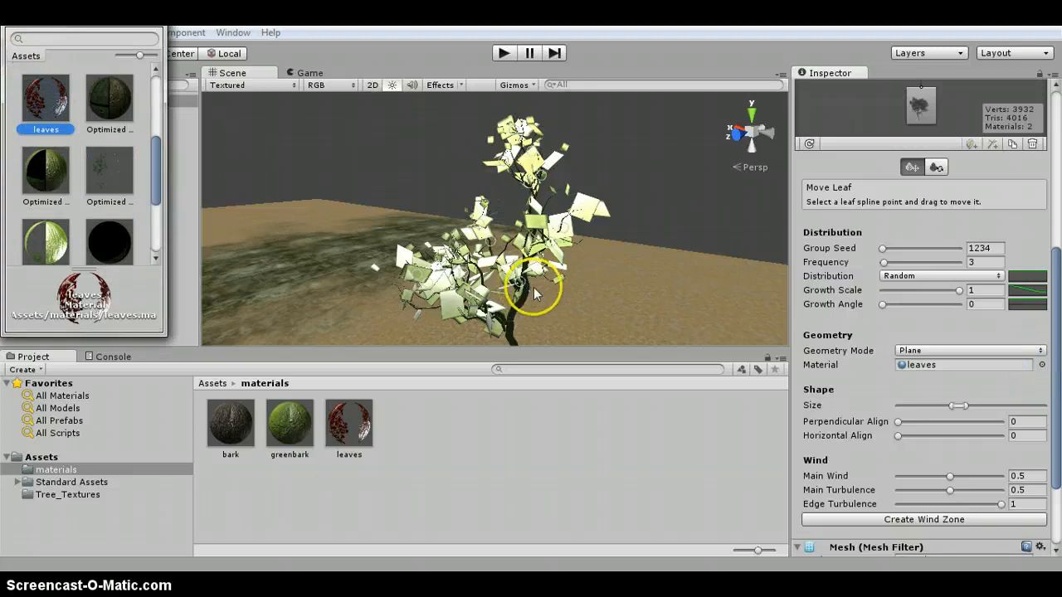
- Assign the leaves material to the leaf group with frequency 9 and enlarge its leaf Size range
{"action": "left_click", "coordinate": [973, 262]}
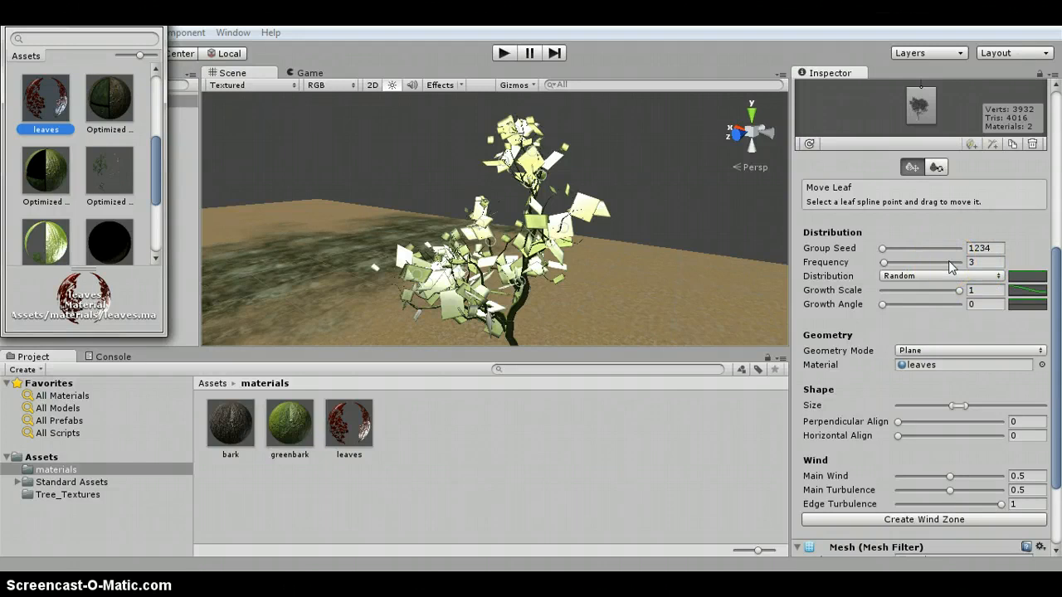
{"action": "scroll", "coordinate": [949, 263], "scroll_direction": "up", "scroll_amount": 3}
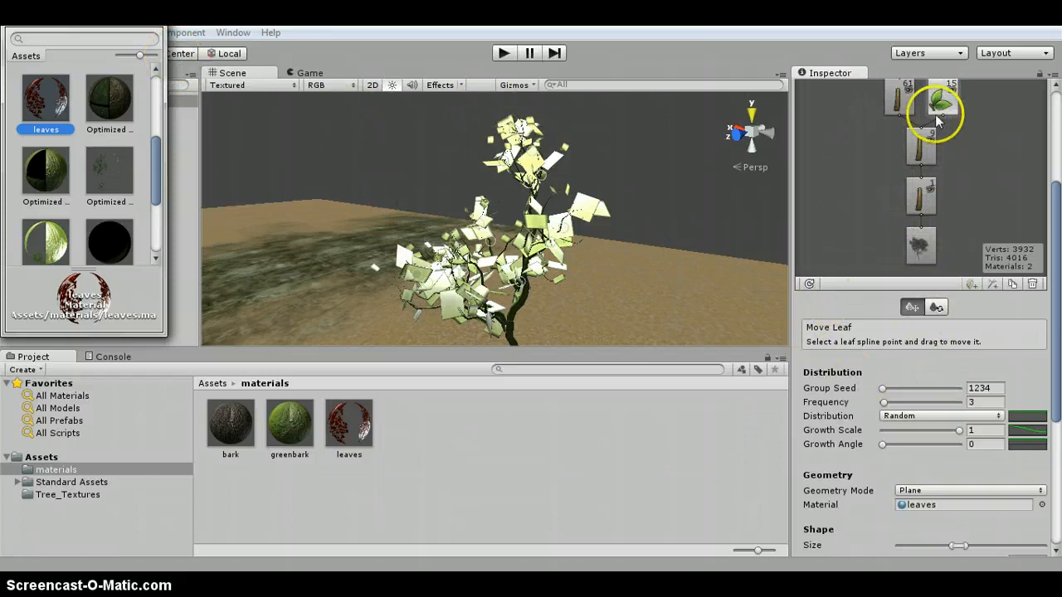
{"action": "scroll", "coordinate": [939, 150], "scroll_direction": "up", "scroll_amount": 2}
{"action": "left_click", "coordinate": [927, 143]}
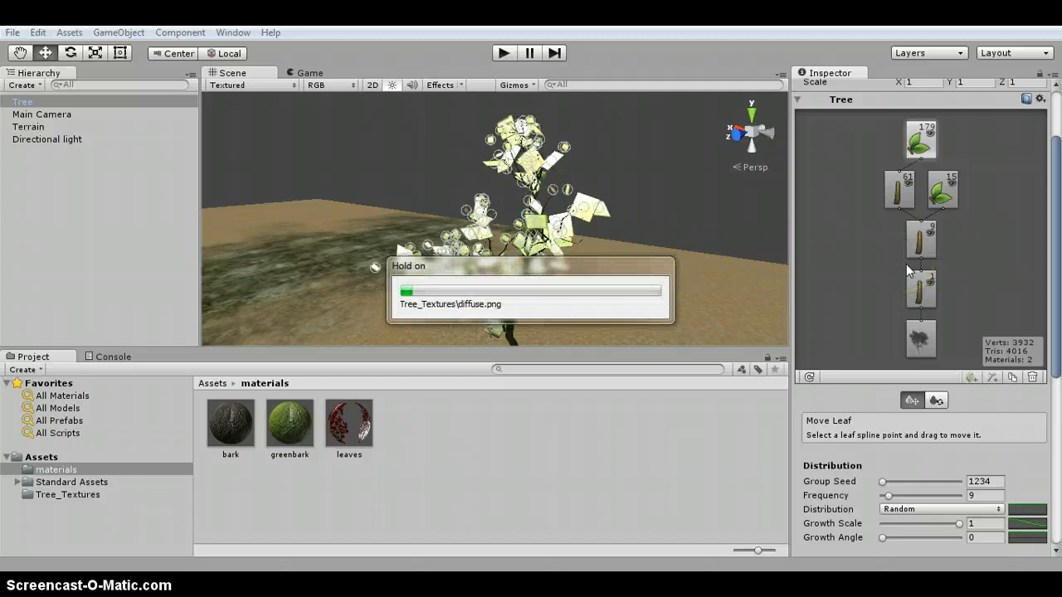
{"action": "scroll", "coordinate": [1007, 479], "scroll_direction": "down", "scroll_amount": 3}
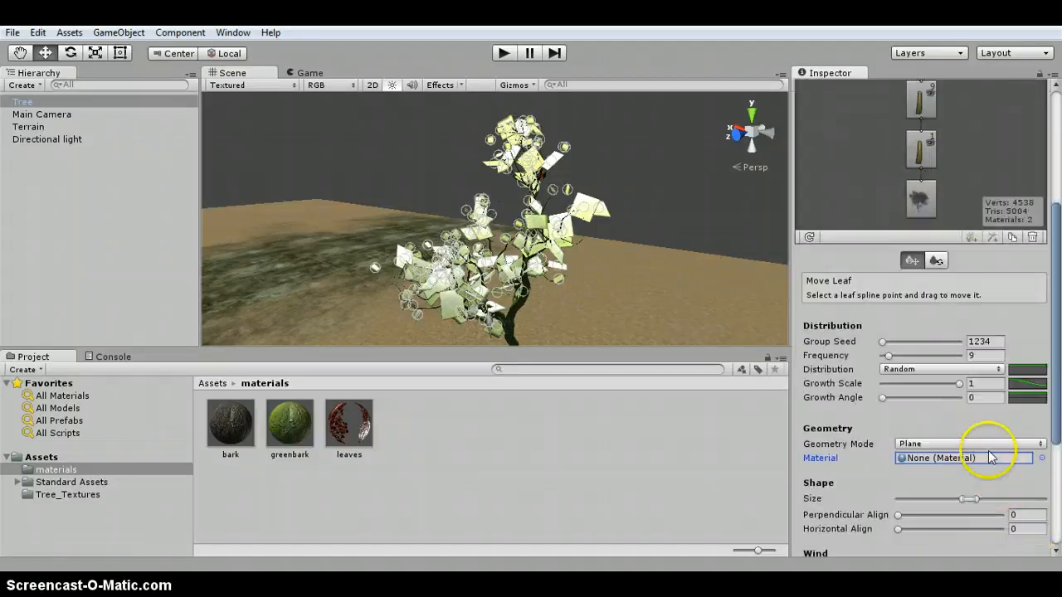
{"action": "left_click", "coordinate": [1042, 458]}
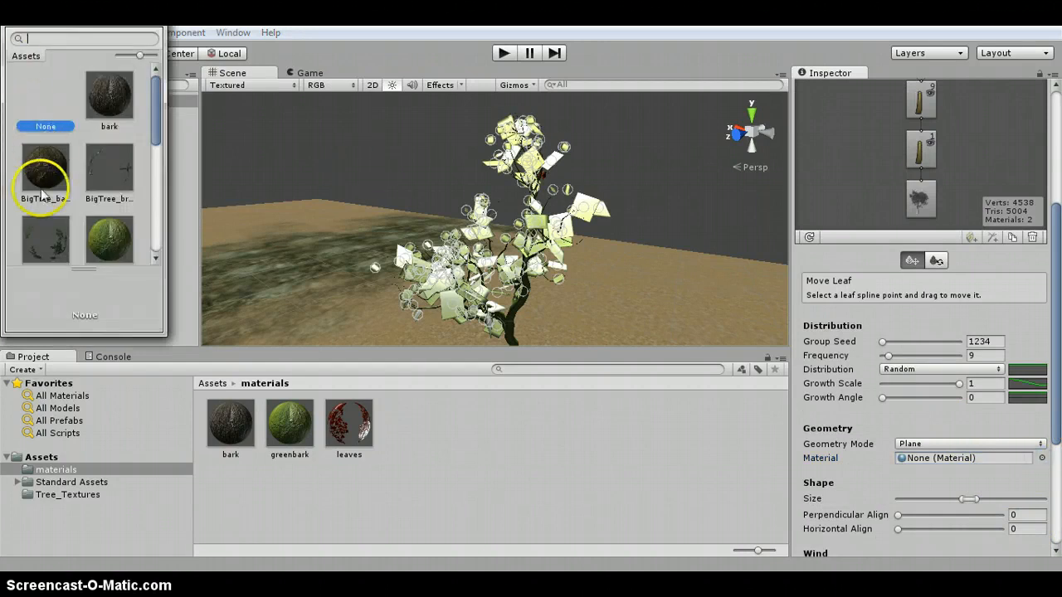
{"action": "scroll", "coordinate": [45, 195], "scroll_direction": "down", "scroll_amount": 3}
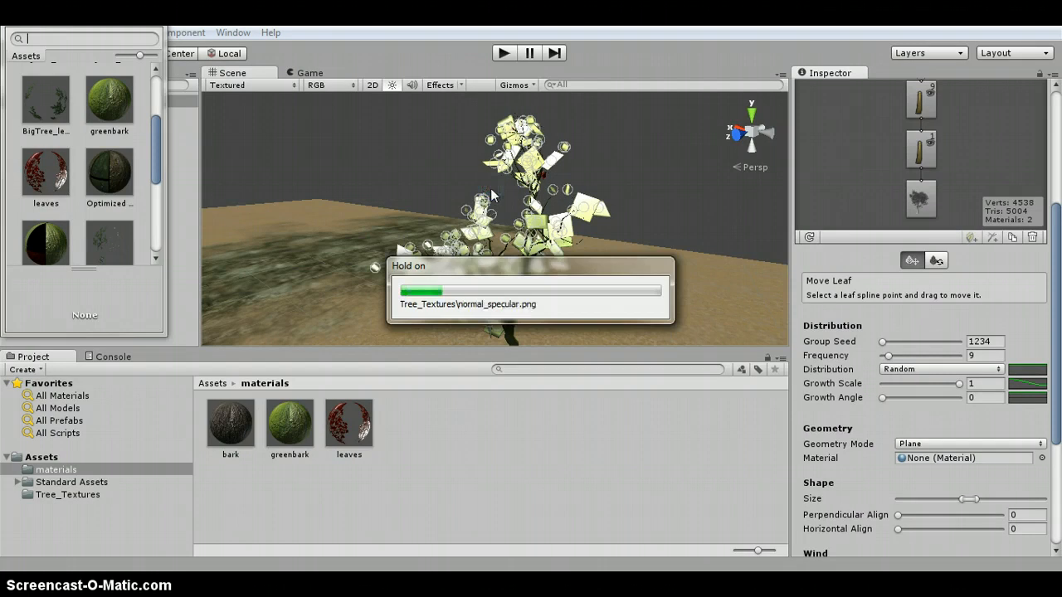
{"action": "mouse_move", "coordinate": [577, 203]}
{"action": "left_mouse_down"}
{"action": "mouse_move", "coordinate": [564, 196]}
{"action": "mouse_move", "coordinate": [600, 207]}
{"action": "mouse_move", "coordinate": [572, 213]}
{"action": "left_mouse_up"}
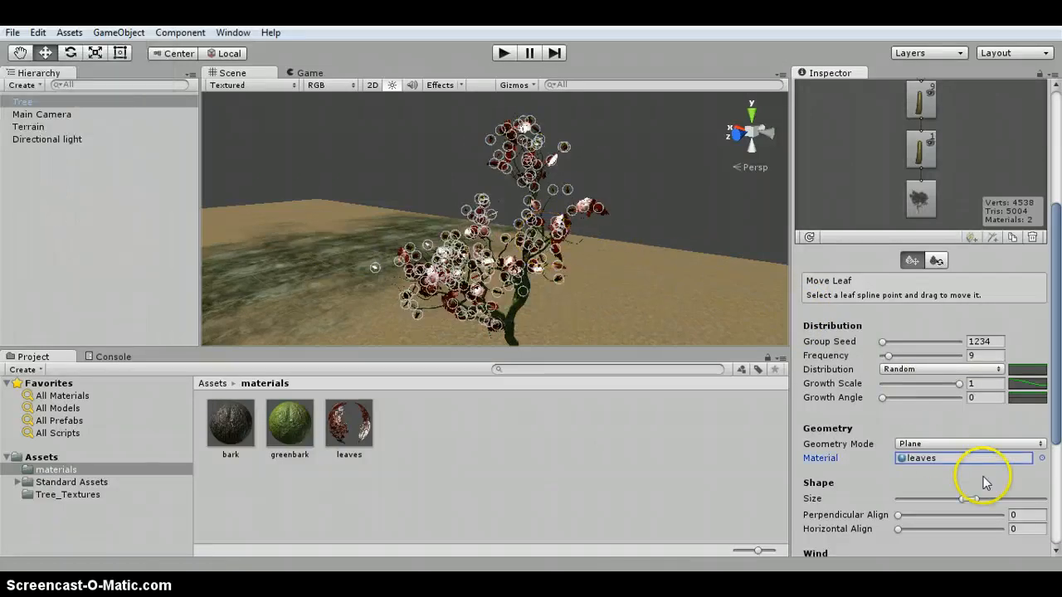
{"action": "left_click", "coordinate": [972, 502]}
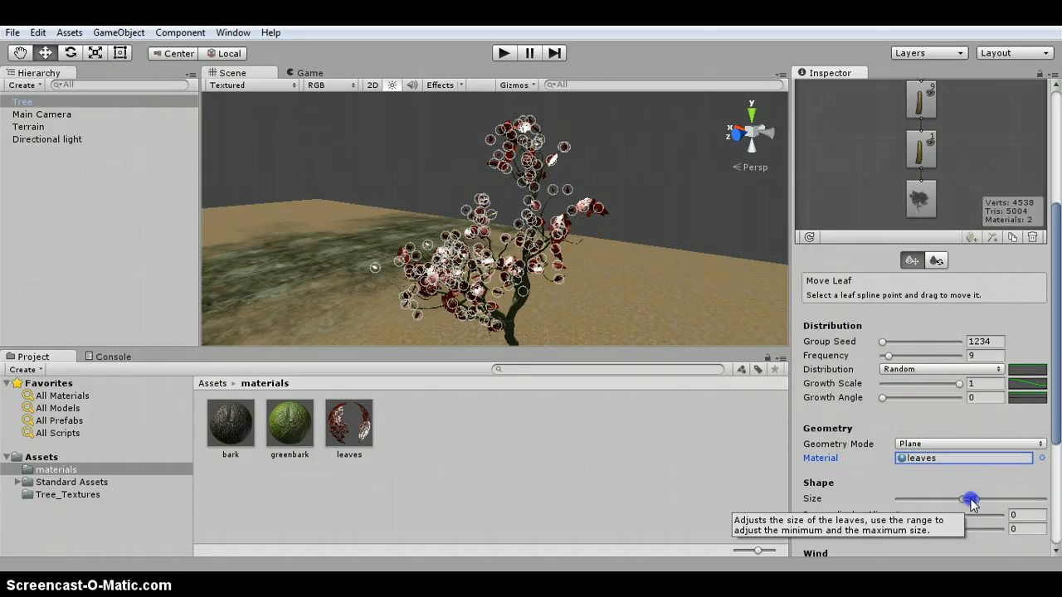
{"action": "left_click_drag", "start_coordinate": [971, 501], "coordinate": [979, 501]}
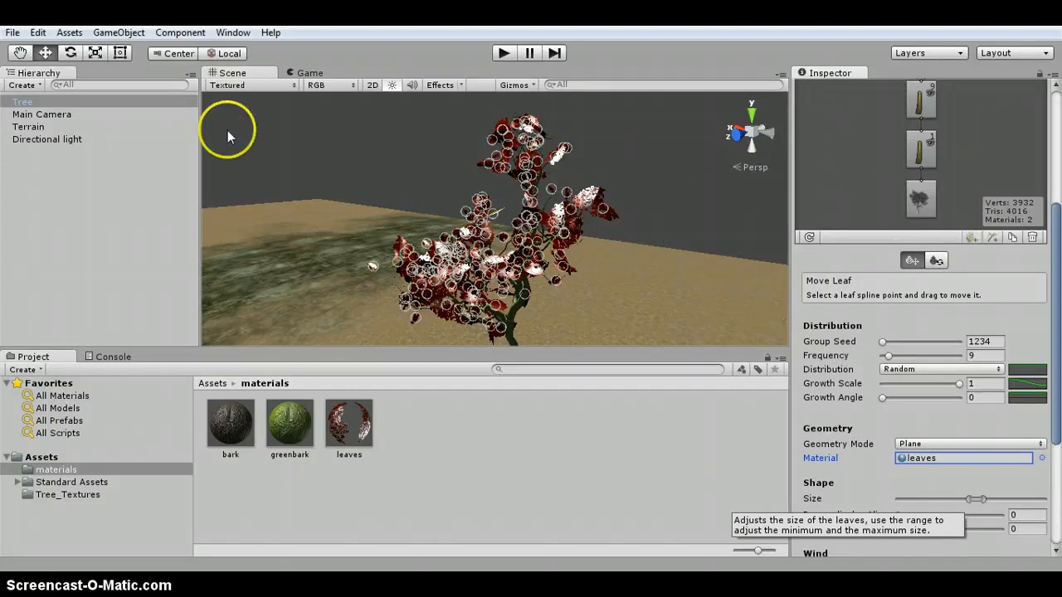
- Add the Tree prefab as a tree type in the Terrain's Place Trees tool
{"action": "left_click", "coordinate": [25, 127]}
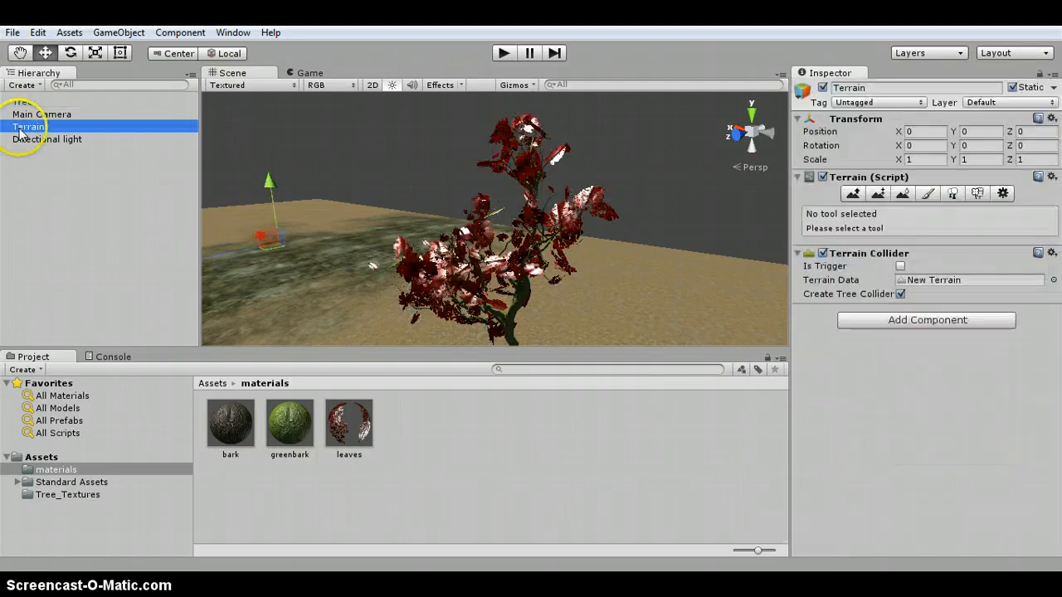
{"action": "scroll", "coordinate": [462, 261], "scroll_direction": "down", "scroll_amount": 5}
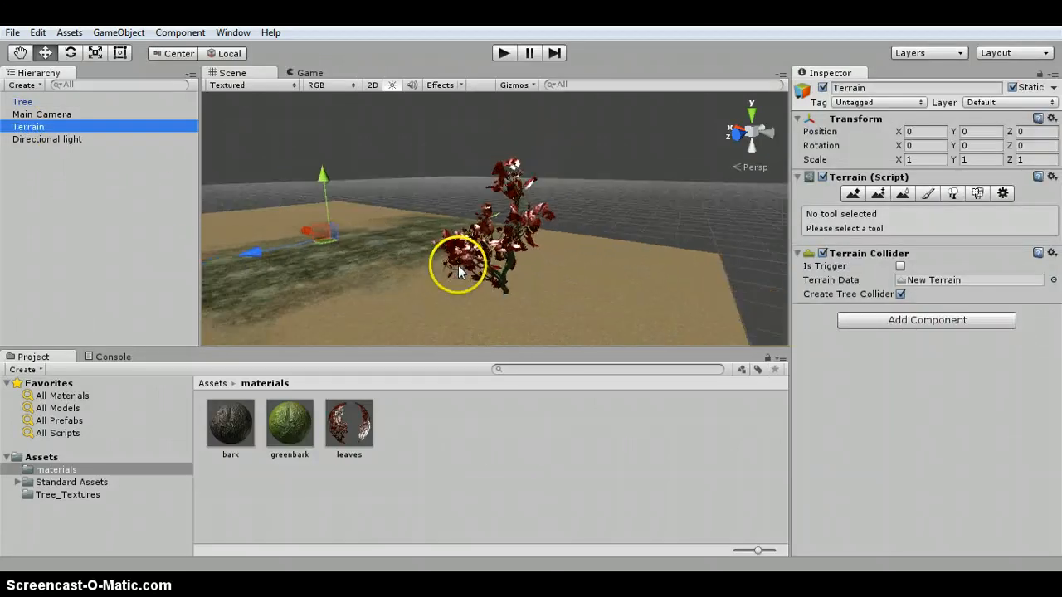
{"action": "left_click_drag", "start_coordinate": [538, 234], "coordinate": [474, 254], "text": "alt"}
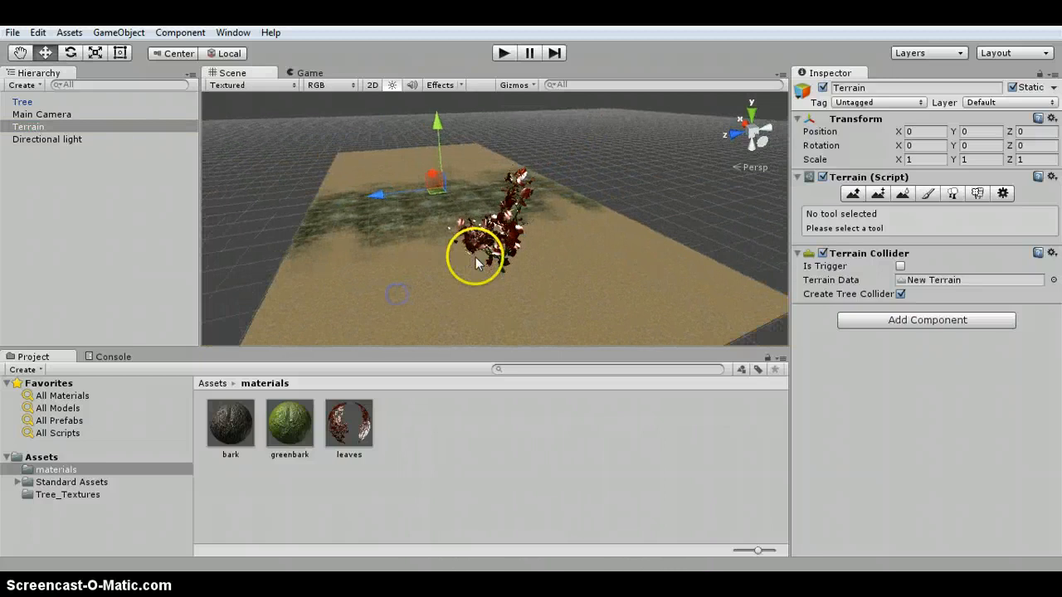
{"action": "left_click", "coordinate": [952, 192]}
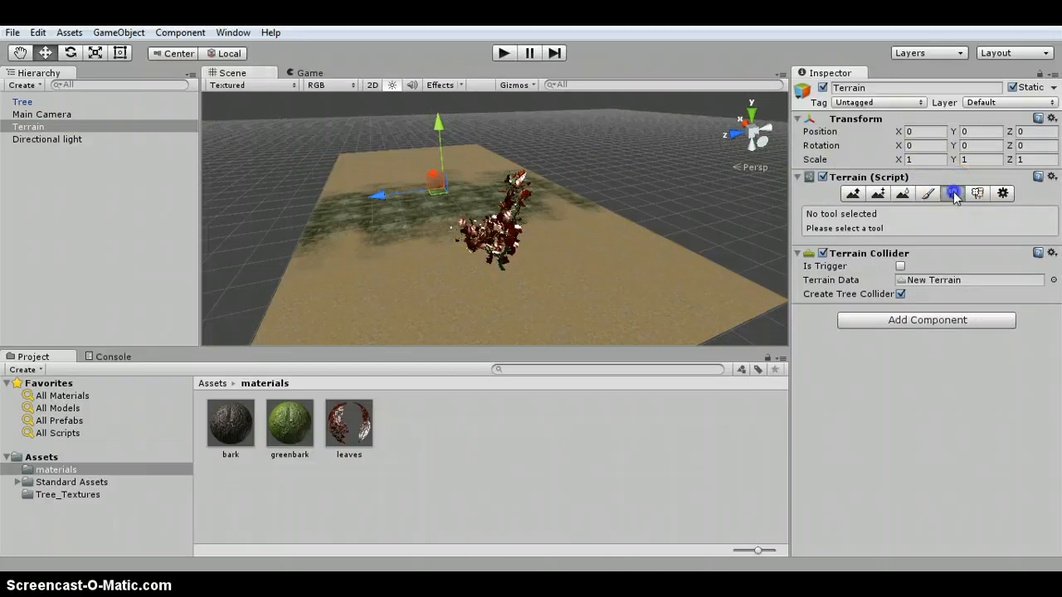
{"action": "left_click", "coordinate": [953, 192]}
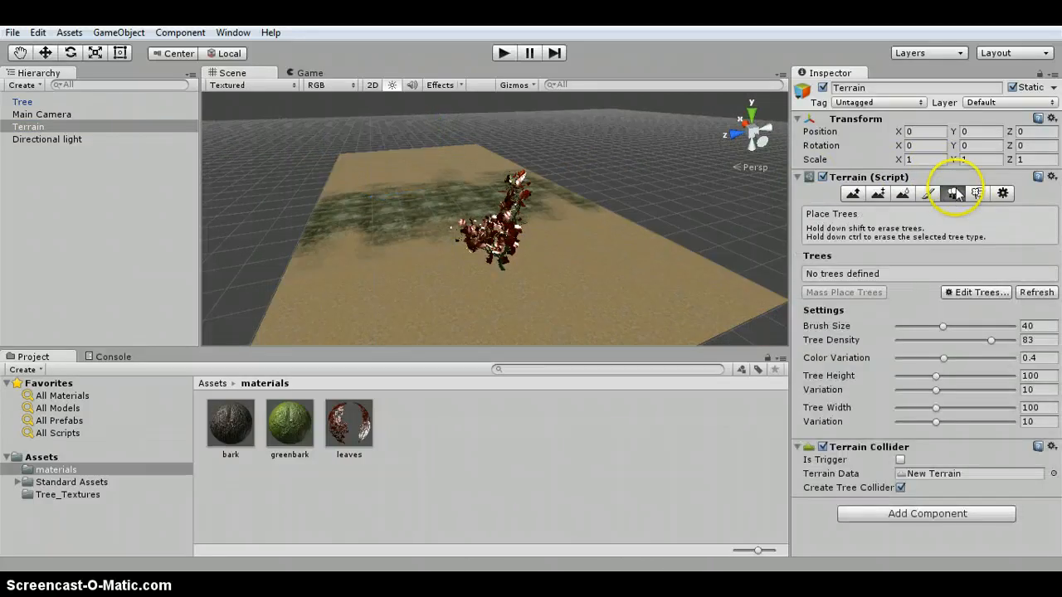
{"action": "left_click", "coordinate": [970, 296]}
{"action": "left_click", "coordinate": [981, 297]}
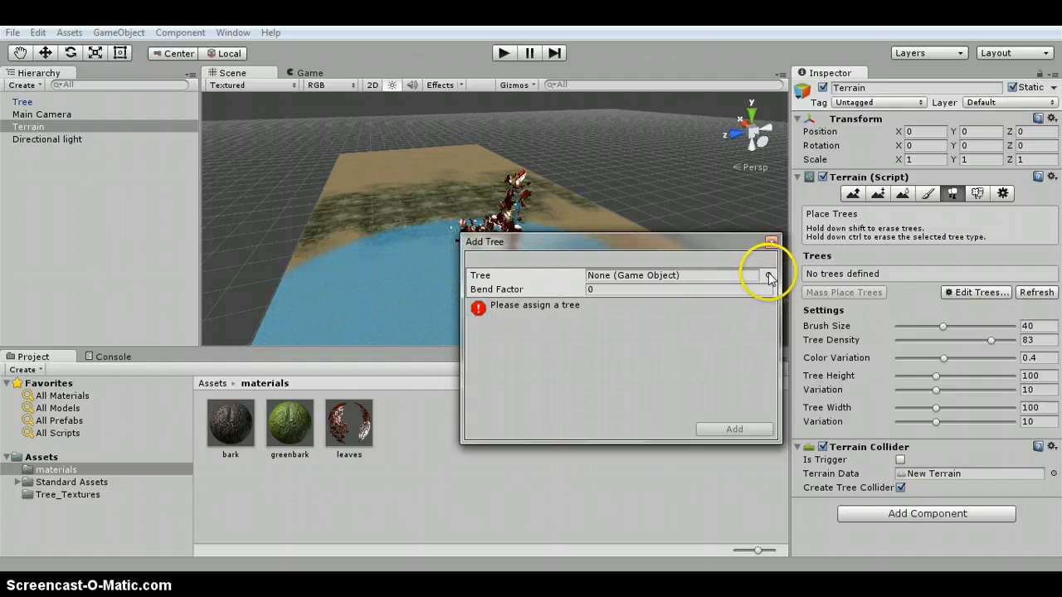
{"action": "left_click", "coordinate": [768, 277]}
{"action": "left_click", "coordinate": [122, 170]}
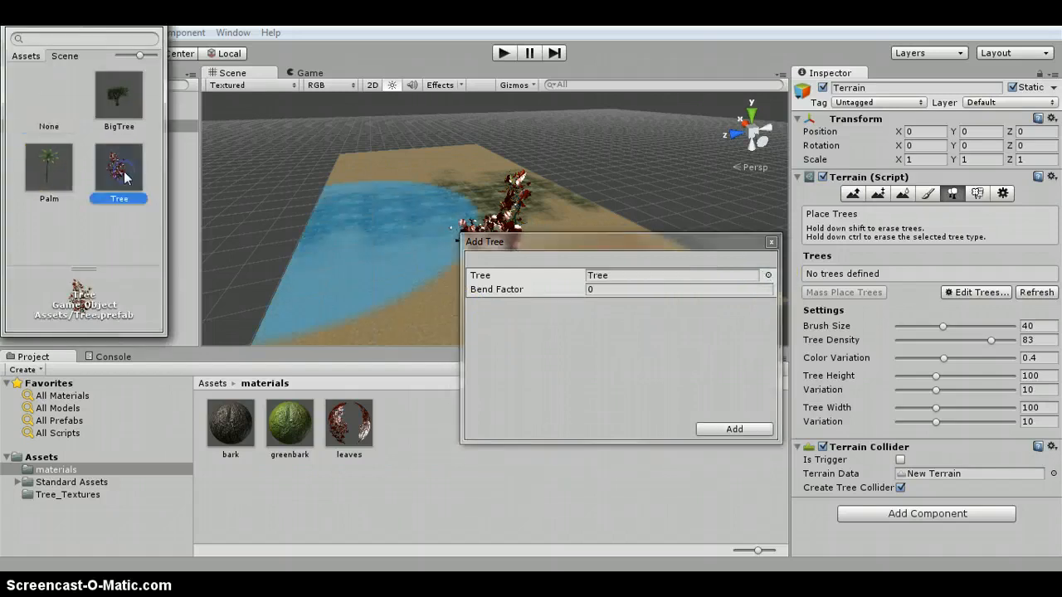
{"action": "left_click", "coordinate": [124, 171]}
{"action": "double_click", "coordinate": [124, 171]}
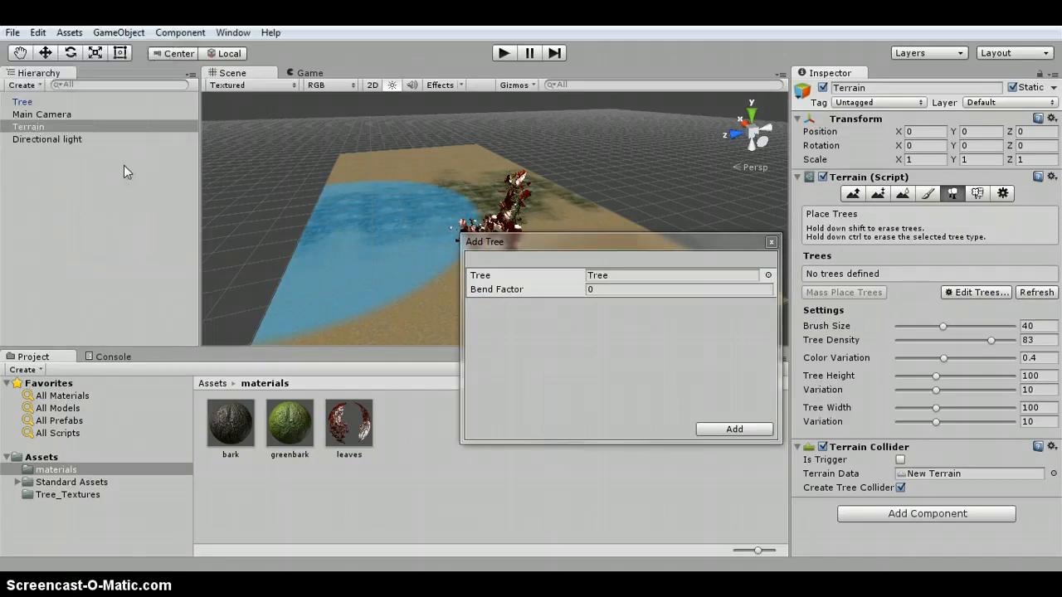
{"action": "left_click", "coordinate": [720, 431]}
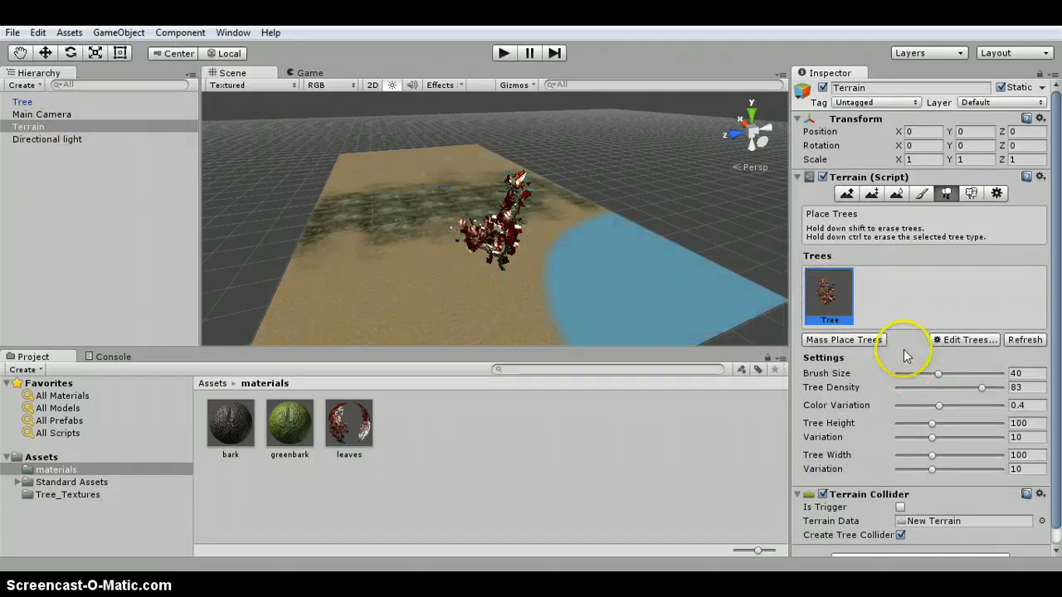
- Set Tree Density to 54 and paint a row of trees along the terrain's far edge
{"action": "left_click_drag", "start_coordinate": [981, 388], "coordinate": [958, 392]}
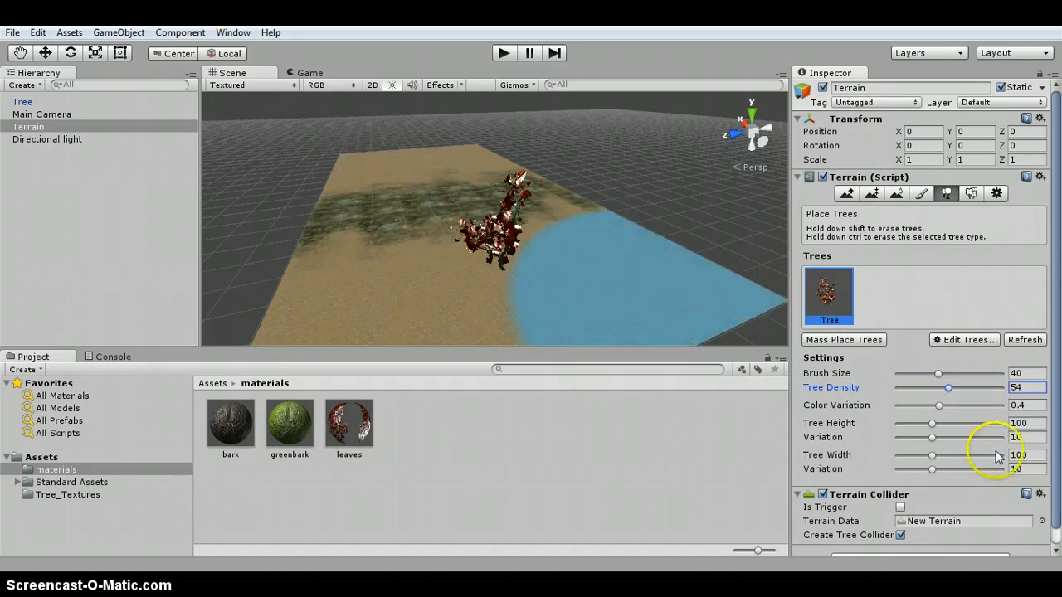
{"action": "mouse_move", "coordinate": [348, 162]}
{"action": "left_mouse_down"}
{"action": "mouse_move", "coordinate": [416, 147]}
{"action": "mouse_move", "coordinate": [458, 153]}
{"action": "left_mouse_up"}
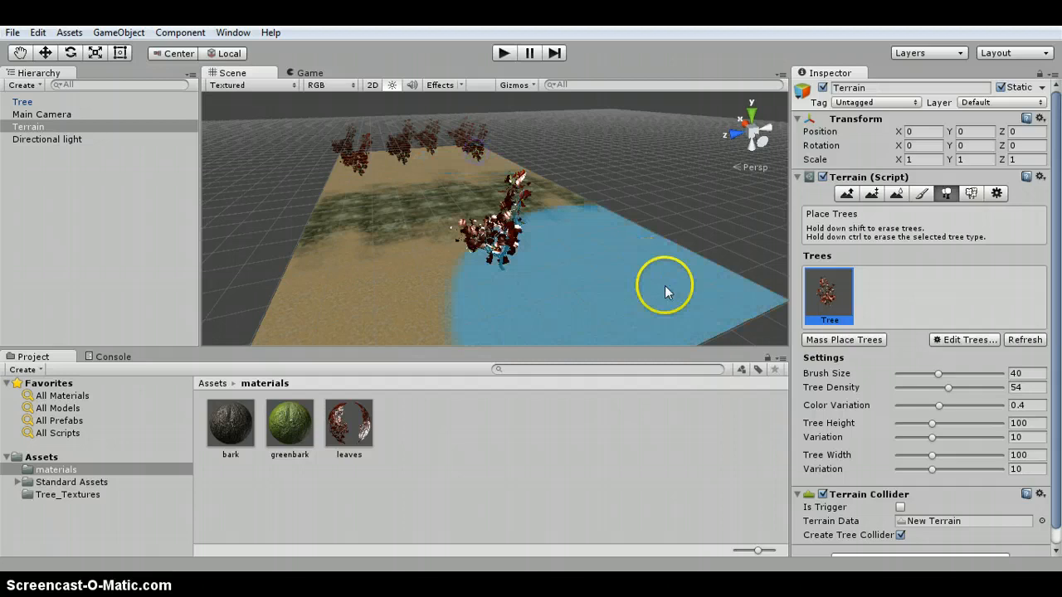
- Set Color Variation to 1 and both the height and width Variation to 30
{"action": "left_click_drag", "start_coordinate": [937, 407], "coordinate": [945, 408]}
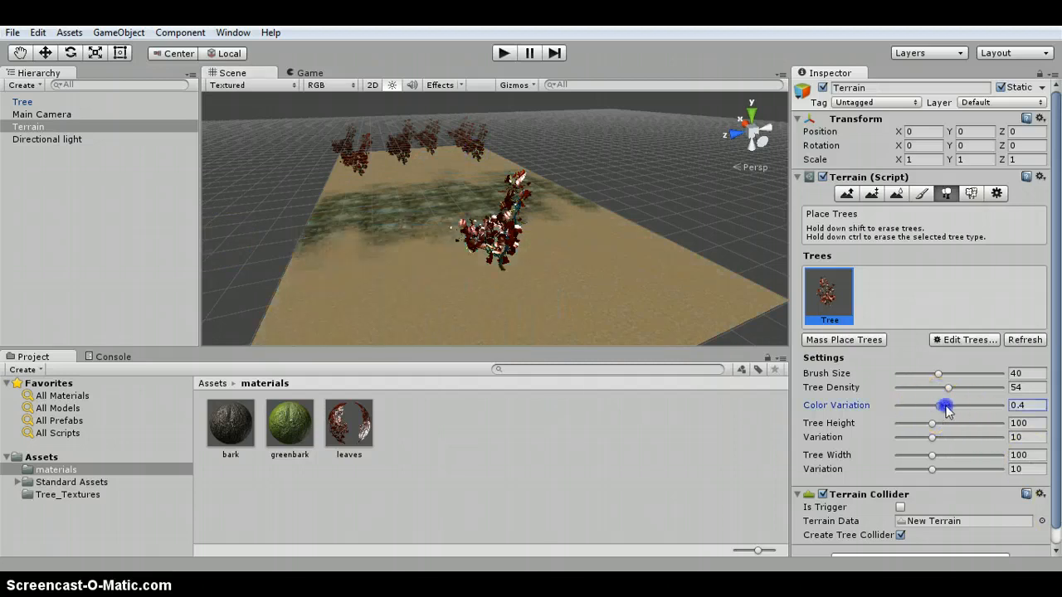
{"action": "left_click", "coordinate": [972, 439]}
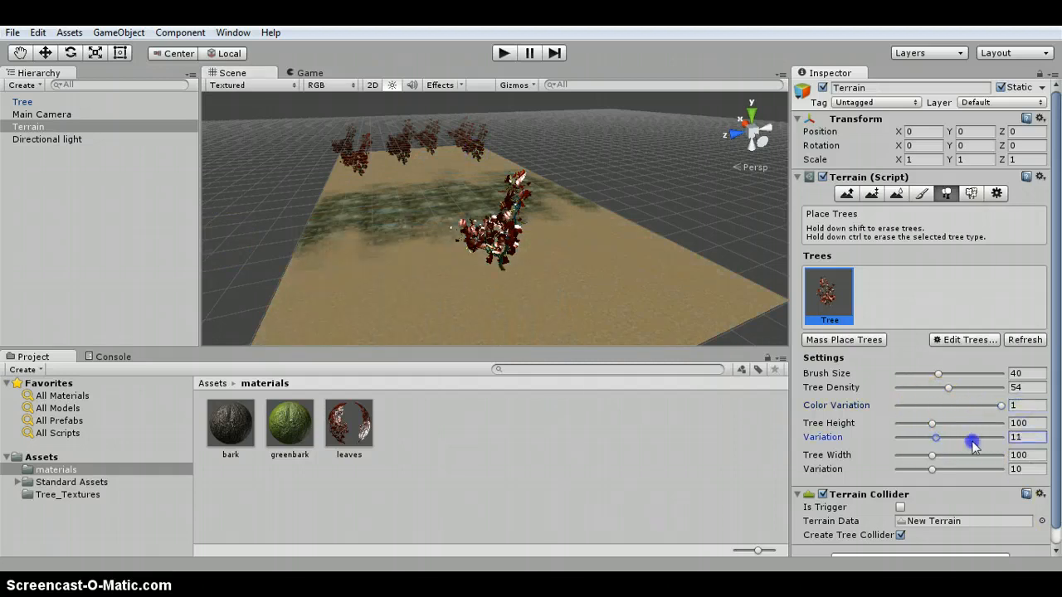
{"action": "left_click_drag", "start_coordinate": [934, 470], "coordinate": [984, 471]}
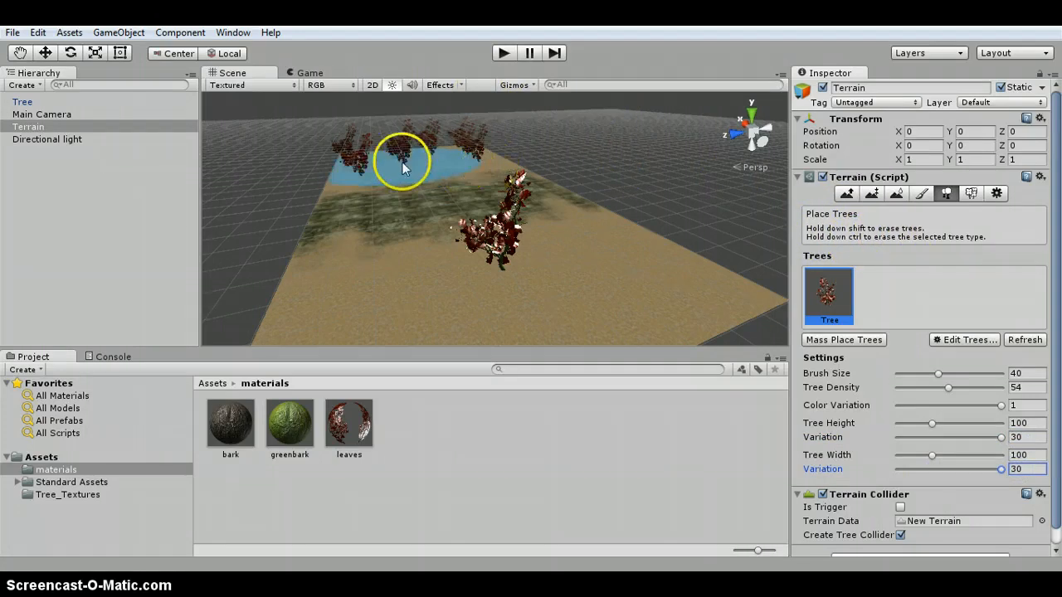
- Paint trees across the terrain's middle, raising Tree Density to 63 and painting along the far side
{"action": "mouse_move", "coordinate": [401, 166]}
{"action": "left_mouse_down", "text": "shift"}
{"action": "mouse_move", "coordinate": [451, 157]}
{"action": "mouse_move", "coordinate": [336, 163]}
{"action": "mouse_move", "coordinate": [390, 149]}
{"action": "mouse_move", "coordinate": [465, 154]}
{"action": "mouse_move", "coordinate": [676, 308]}
{"action": "left_mouse_up", "text": "shift"}
{"action": "left_click", "coordinate": [526, 340]}
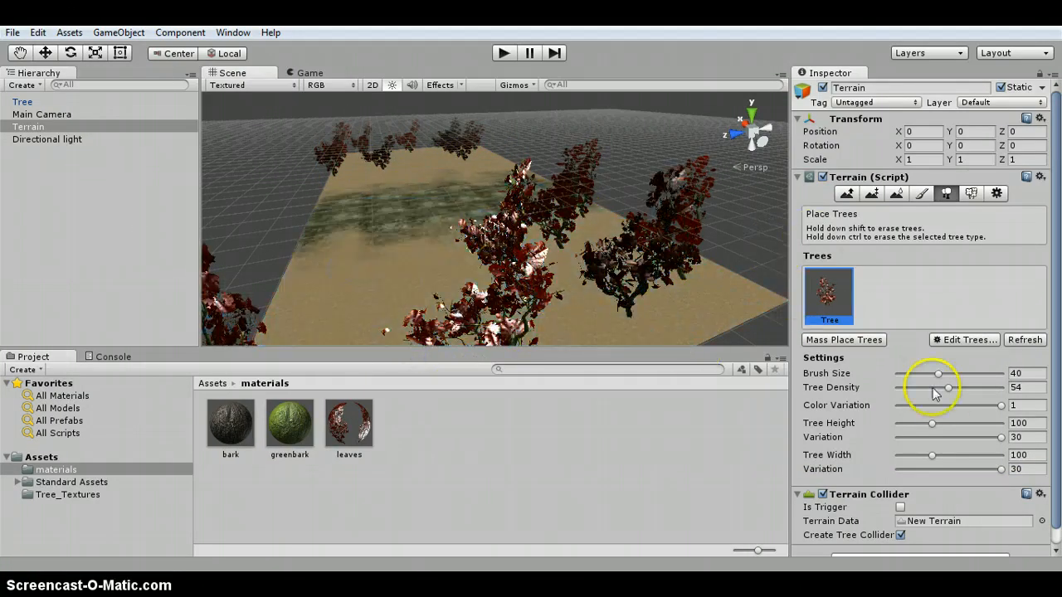
{"action": "left_click", "coordinate": [948, 388]}
{"action": "left_click_drag", "start_coordinate": [948, 387], "coordinate": [959, 388]}
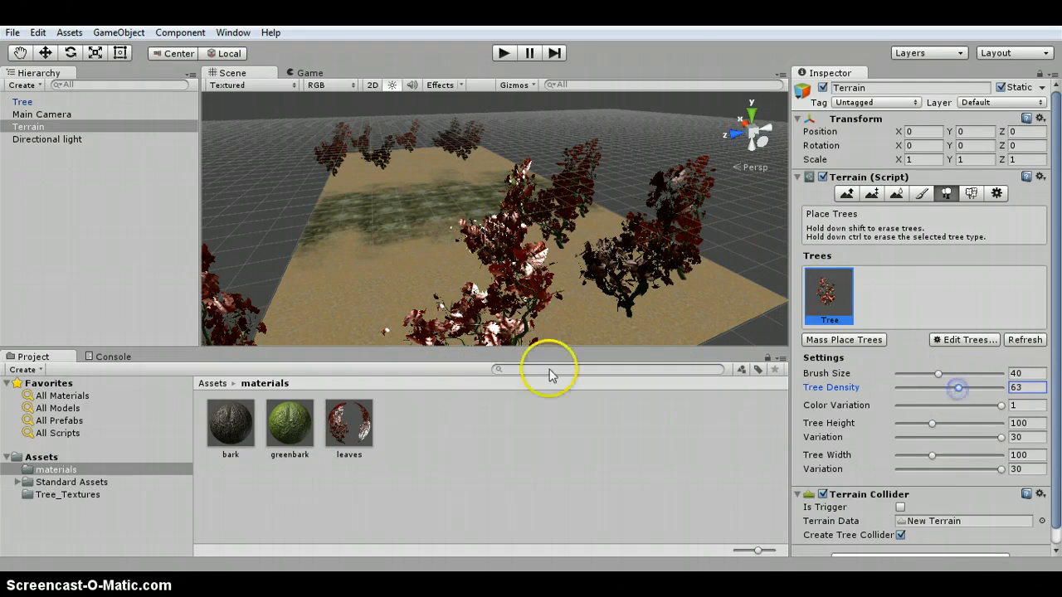
{"action": "left_click", "coordinate": [384, 328]}
{"action": "left_click", "coordinate": [355, 159]}
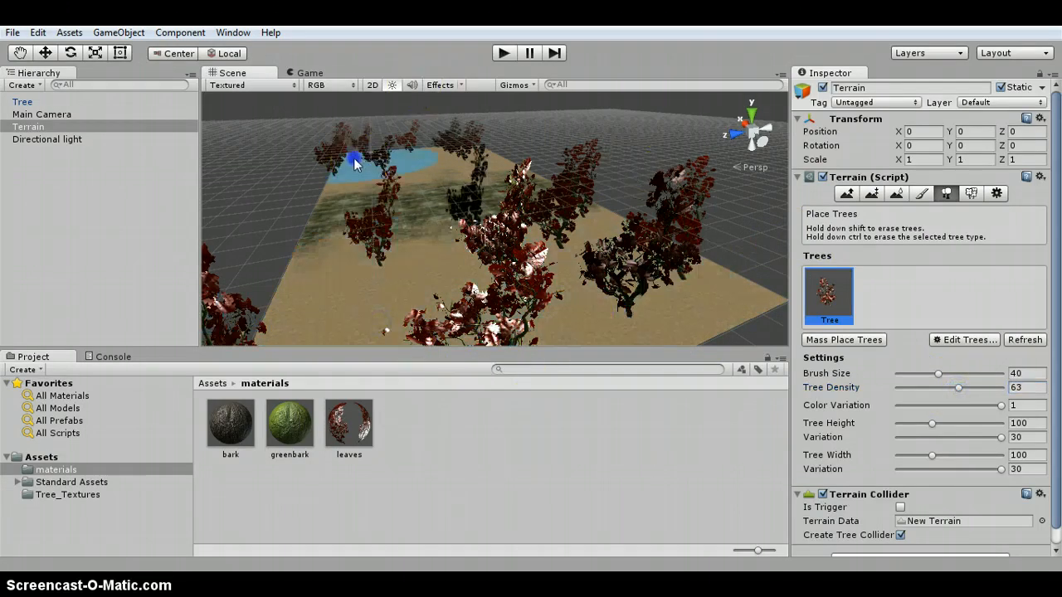
{"action": "left_click", "coordinate": [331, 154]}
{"action": "mouse_move", "coordinate": [352, 167]}
{"action": "left_mouse_down"}
{"action": "mouse_move", "coordinate": [438, 157]}
{"action": "mouse_move", "coordinate": [515, 268]}
{"action": "left_mouse_up"}
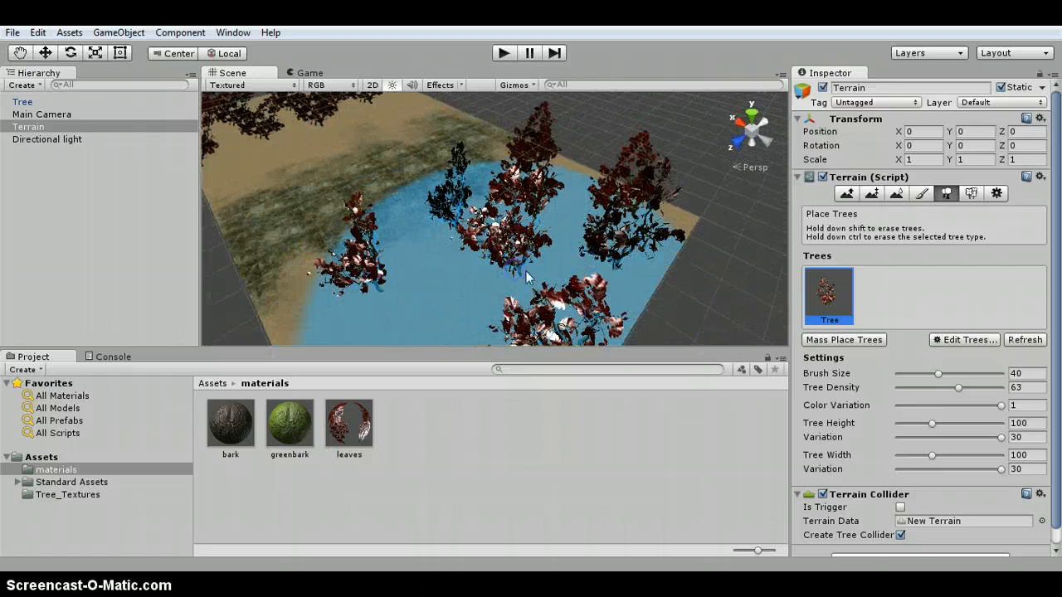
- Set Tree Density to 85 and paint dense trees near the terrain's near corner and far edge
{"action": "scroll", "coordinate": [527, 275], "scroll_direction": "down", "scroll_amount": 14}
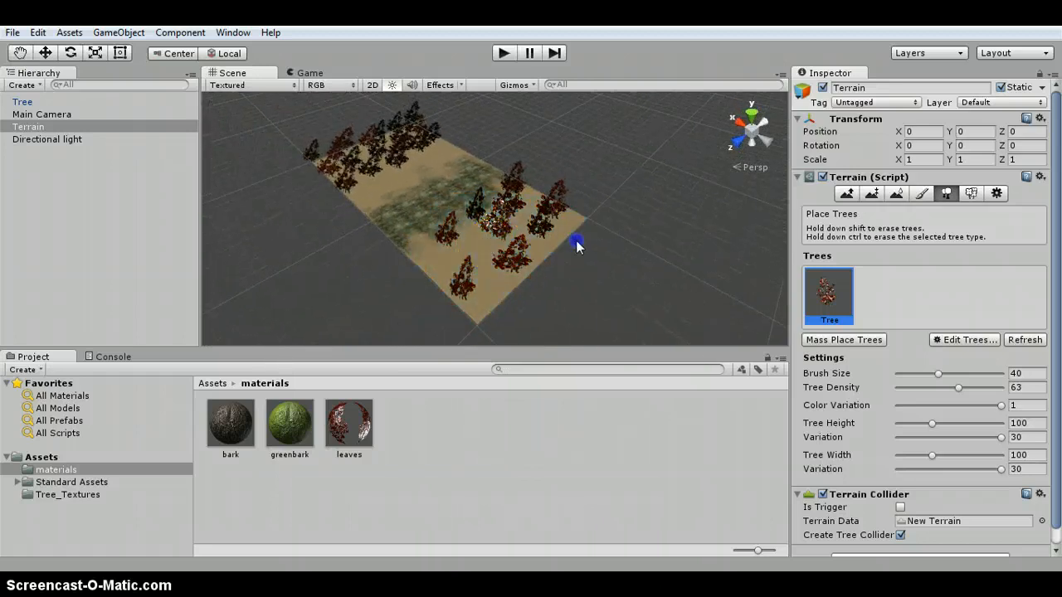
{"action": "left_click_drag", "start_coordinate": [958, 387], "coordinate": [983, 388]}
{"action": "left_click", "coordinate": [589, 278]}
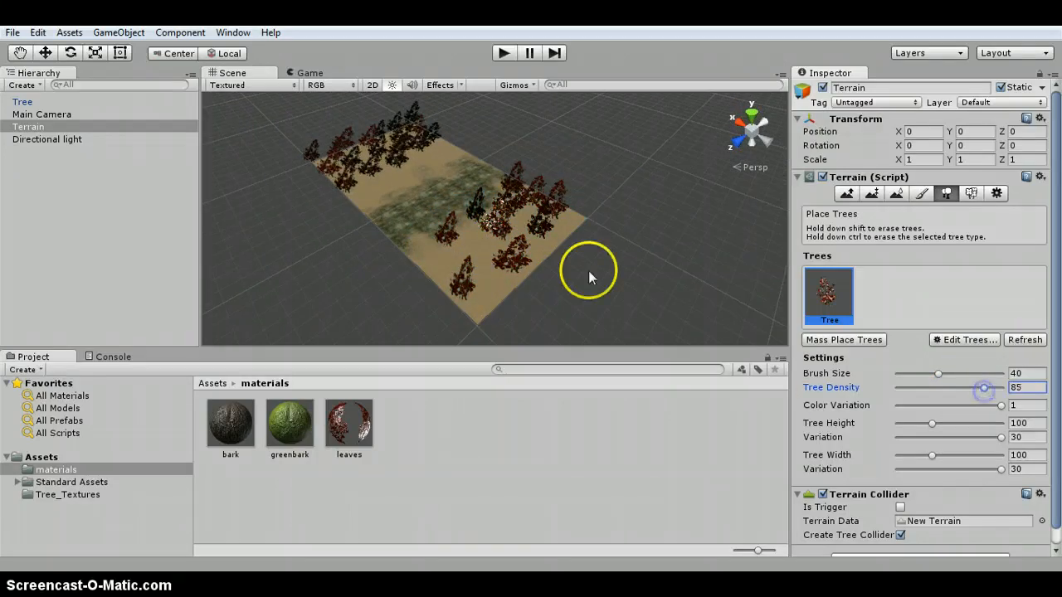
{"action": "mouse_move", "coordinate": [589, 278]}
{"action": "left_mouse_down"}
{"action": "mouse_move", "coordinate": [569, 227]}
{"action": "mouse_move", "coordinate": [498, 280]}
{"action": "mouse_move", "coordinate": [476, 326]}
{"action": "left_mouse_up"}
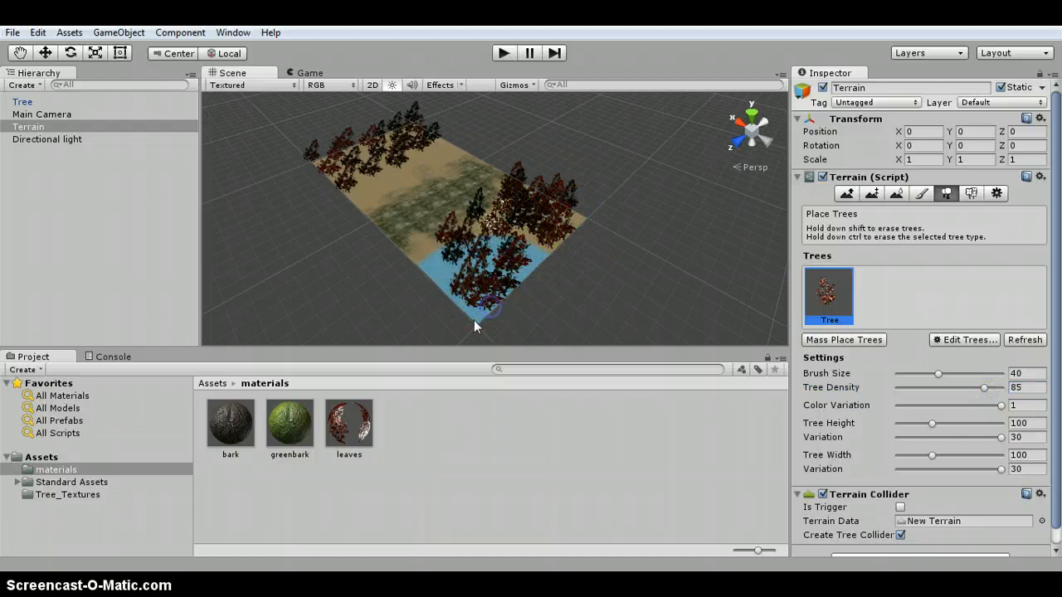
{"action": "left_click", "coordinate": [326, 167]}
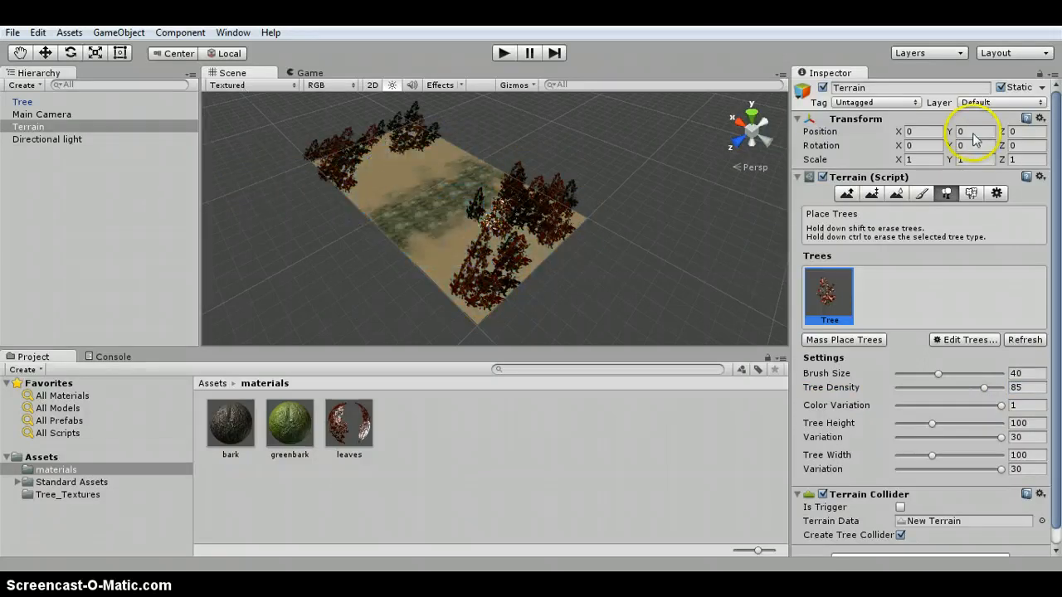
- Select the Tree object in the hierarchy
{"action": "scroll", "coordinate": [426, 193], "scroll_direction": "up", "scroll_amount": 4}
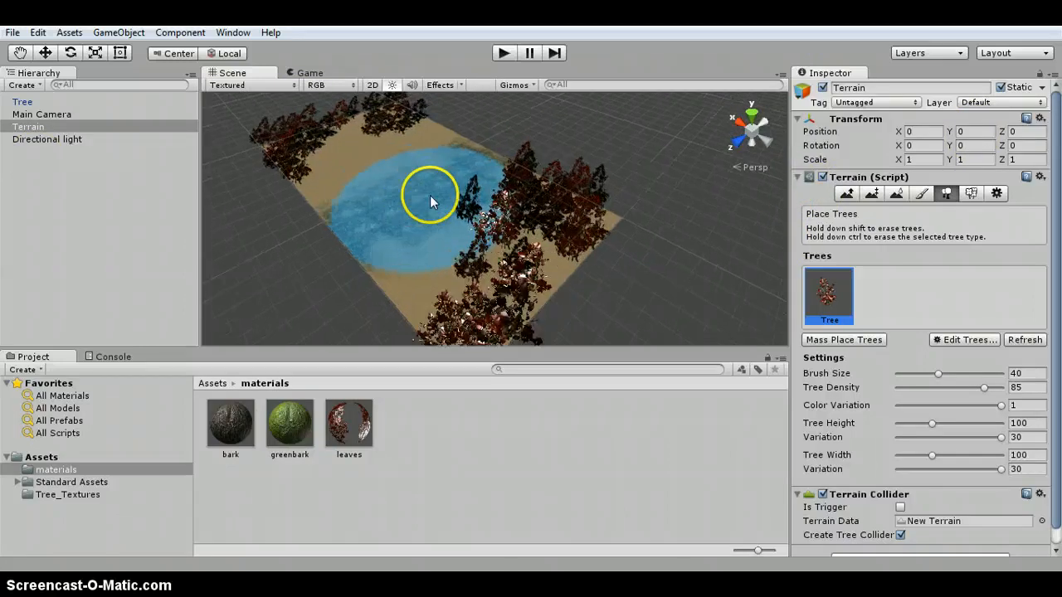
{"action": "scroll", "coordinate": [430, 202], "scroll_direction": "up", "scroll_amount": 2}
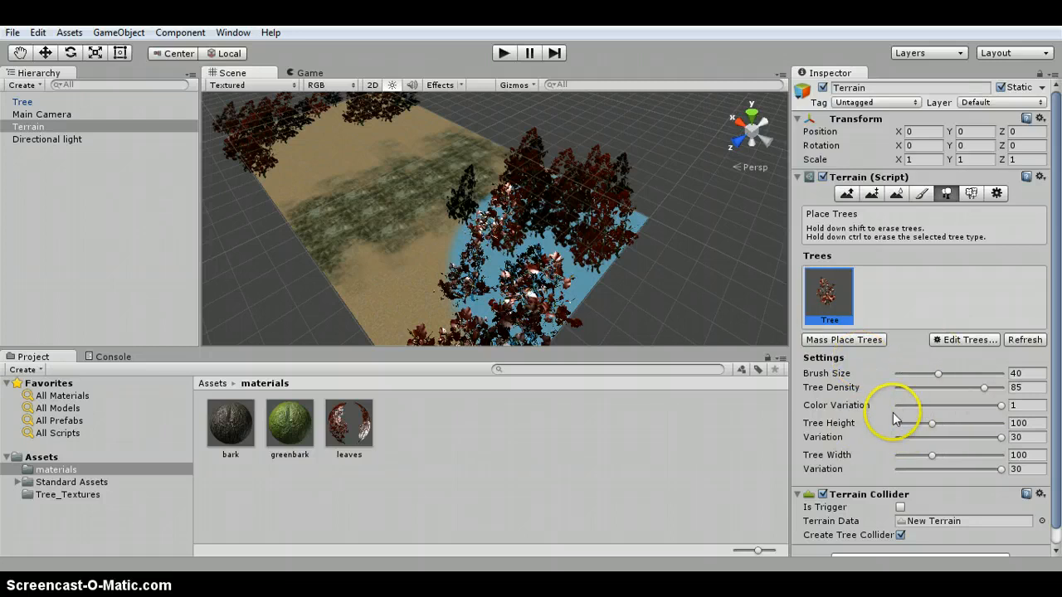
{"action": "scroll", "coordinate": [913, 407], "scroll_direction": "down", "scroll_amount": 1}
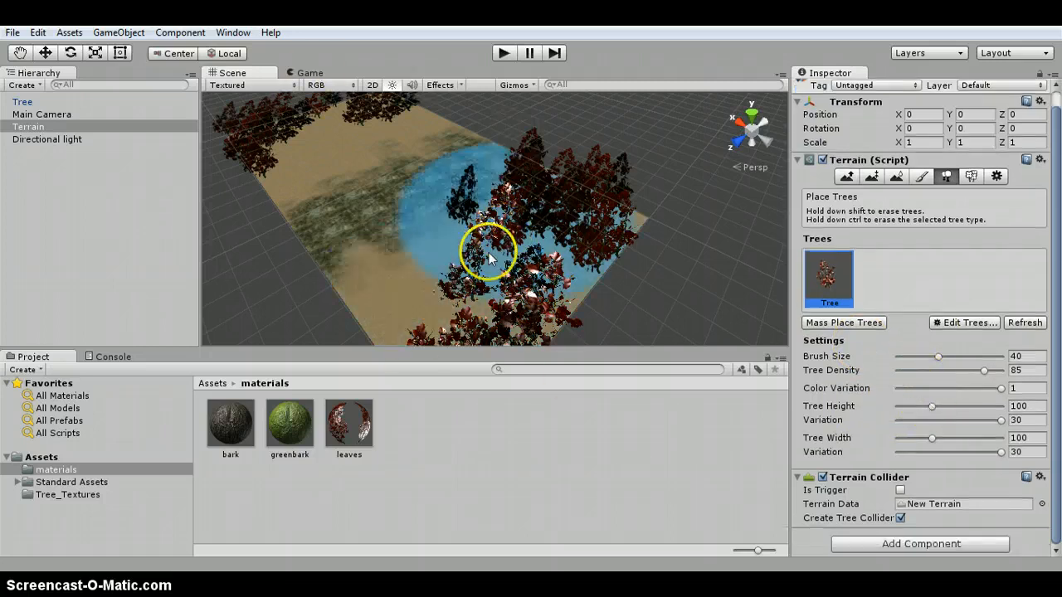
{"action": "left_click", "coordinate": [28, 102]}
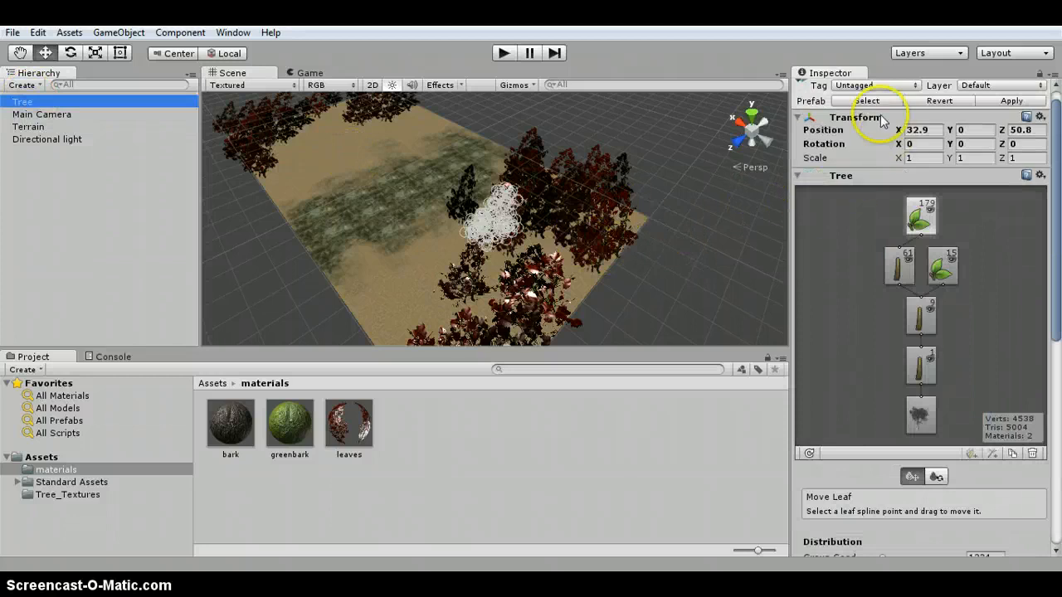